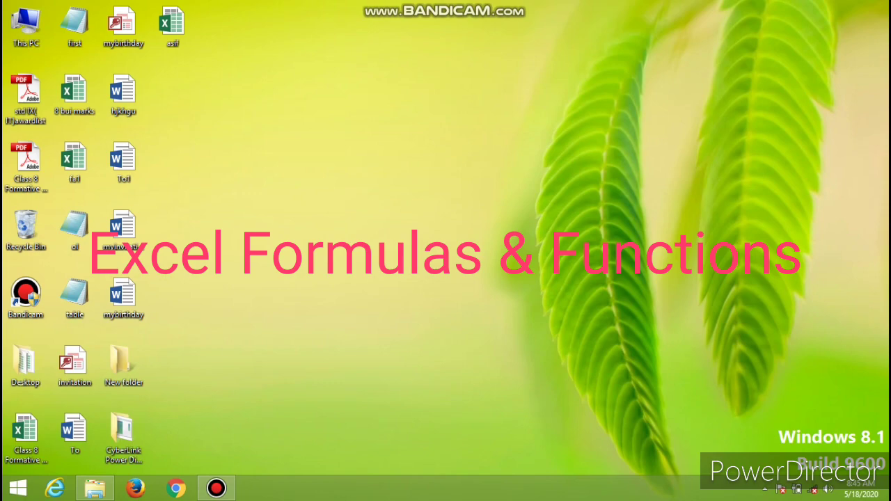
Step: Search for 'excel 2013' from the Windows 8.1 charms bar and launch Excel 2013
mouse_move(861, 254)
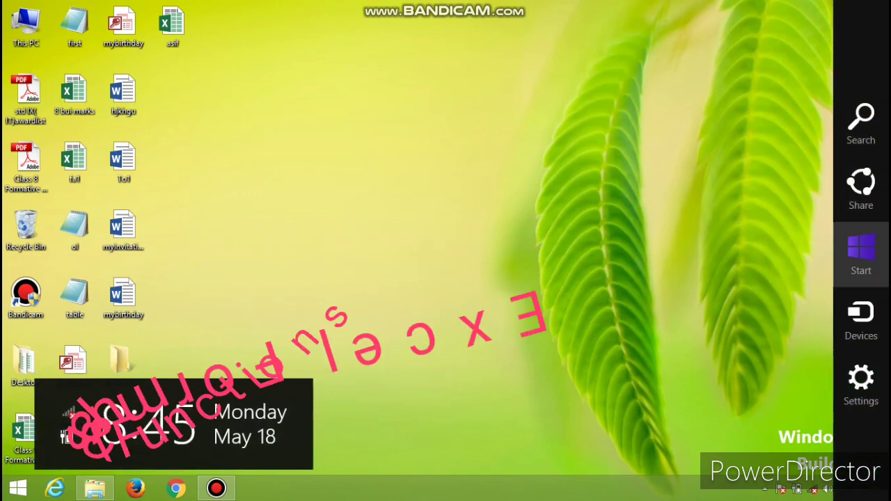
left_click(861, 122)
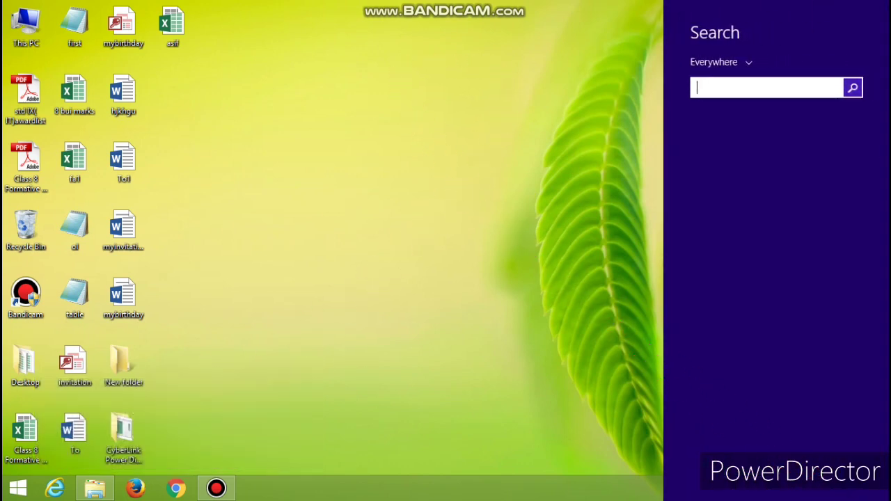
type("excel")
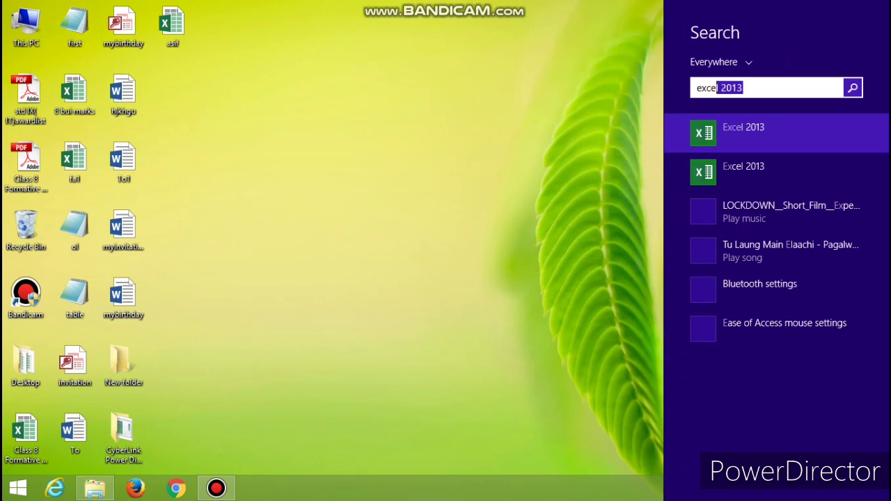
type("l")
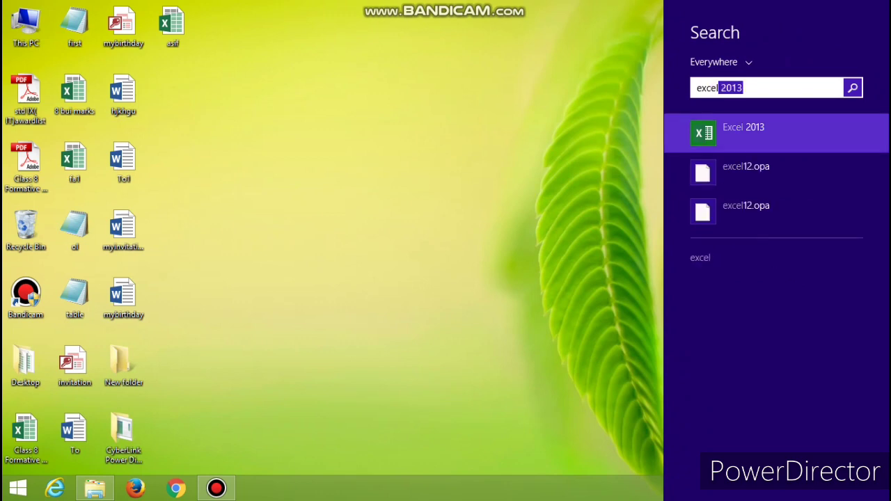
key("Return")
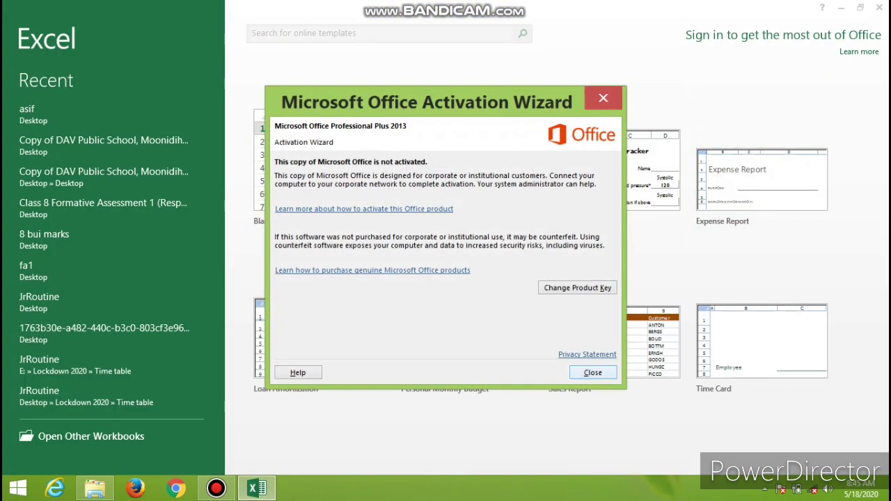
Step: Close the activation wizard, create a blank workbook, and zoom in two levels
left_click(593, 373)
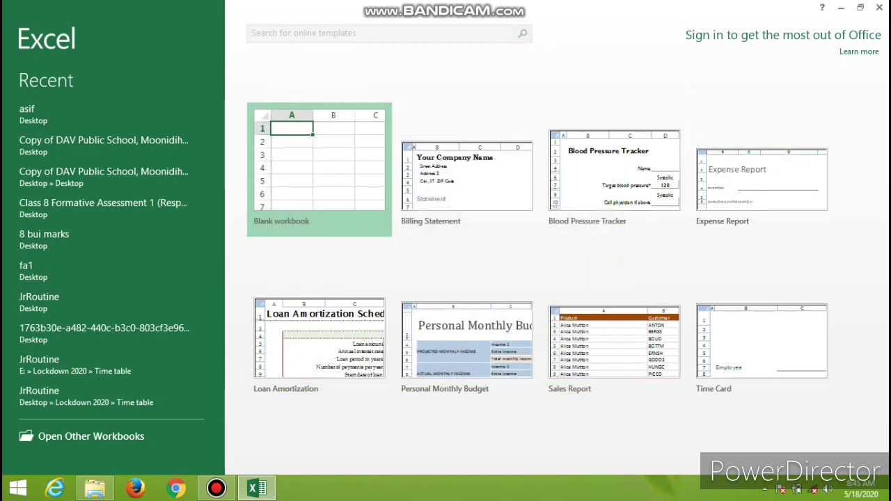
left_click(306, 174)
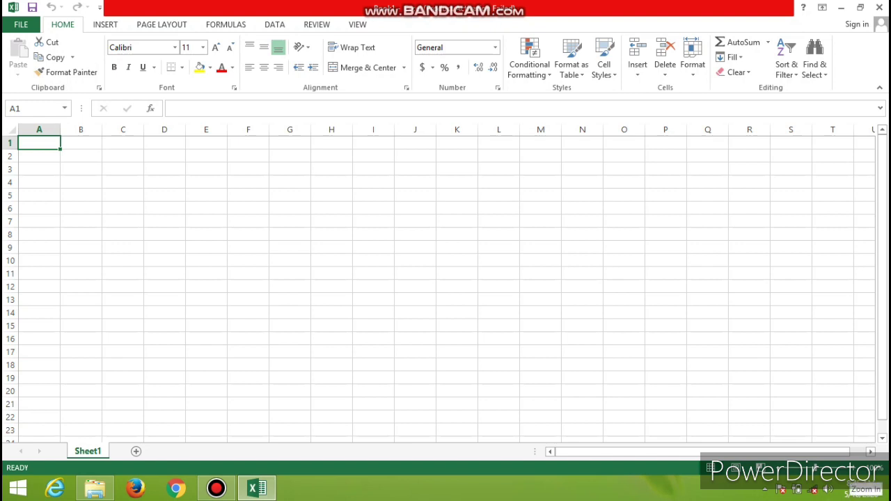
left_click(871, 468)
left_click(872, 467)
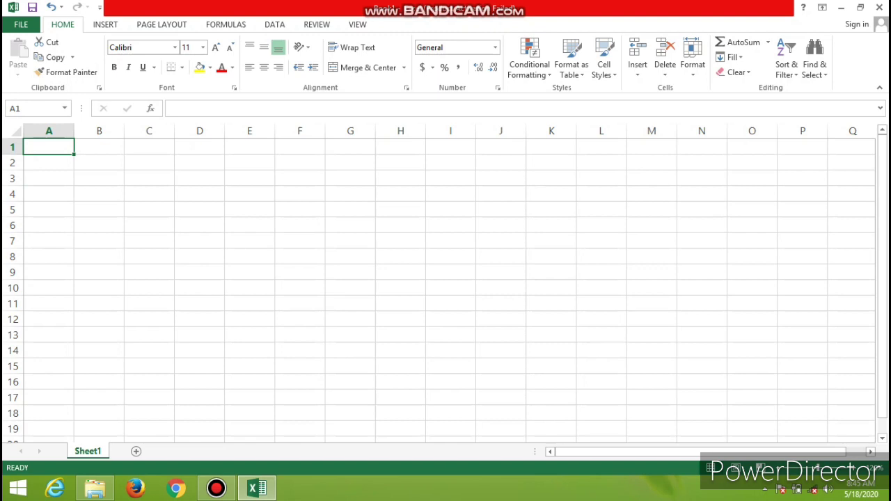
Step: Enter 'DEMO PUBLIC SCHOOL' in A1 and merge and centre it across A1:P1
type("De")
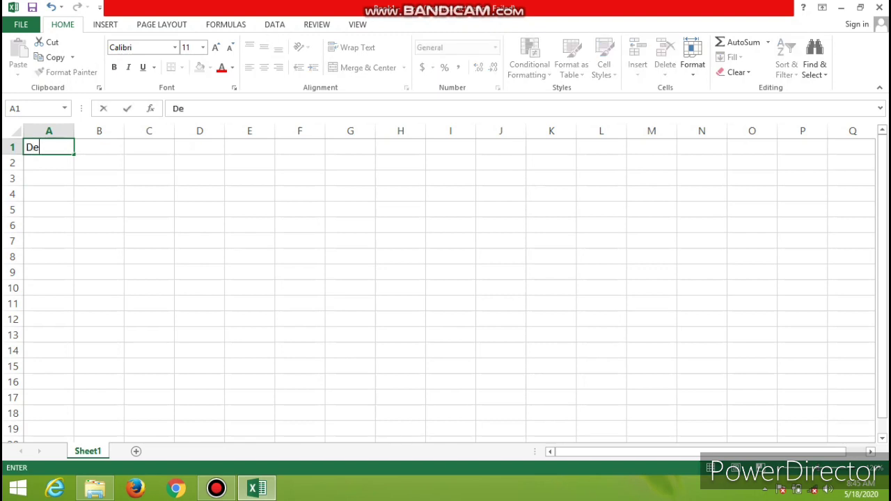
key("BackSpace")
type("EM")
type("O PU")
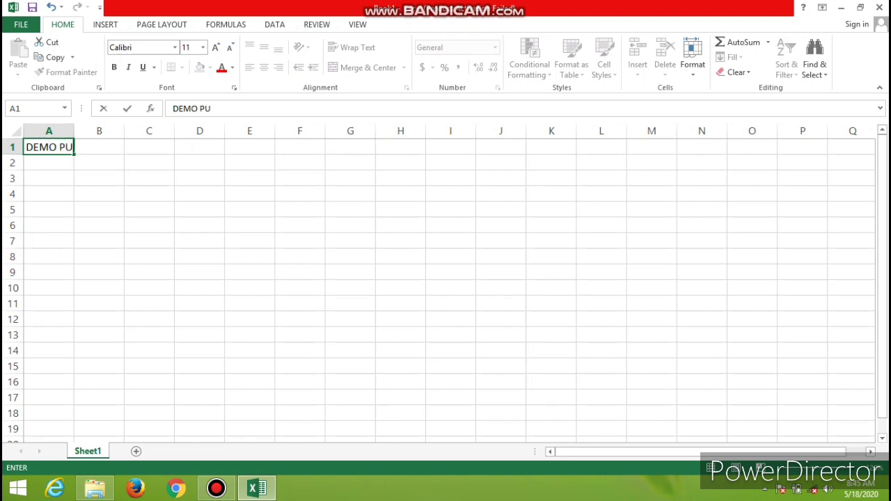
type("BLIC S")
type("CHOOL")
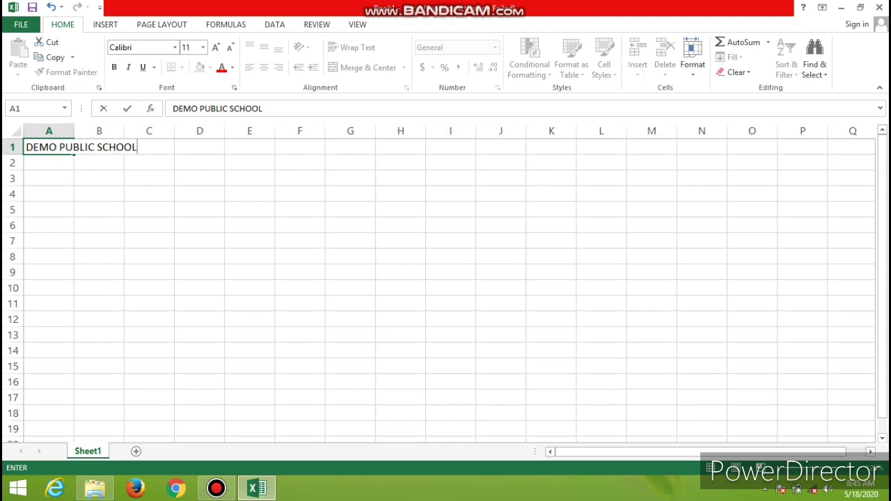
left_click(98, 162)
mouse_move(42, 147)
left_mouse_down()
mouse_move(550, 165)
mouse_move(550, 147)
mouse_move(802, 162)
mouse_move(802, 148)
left_mouse_up()
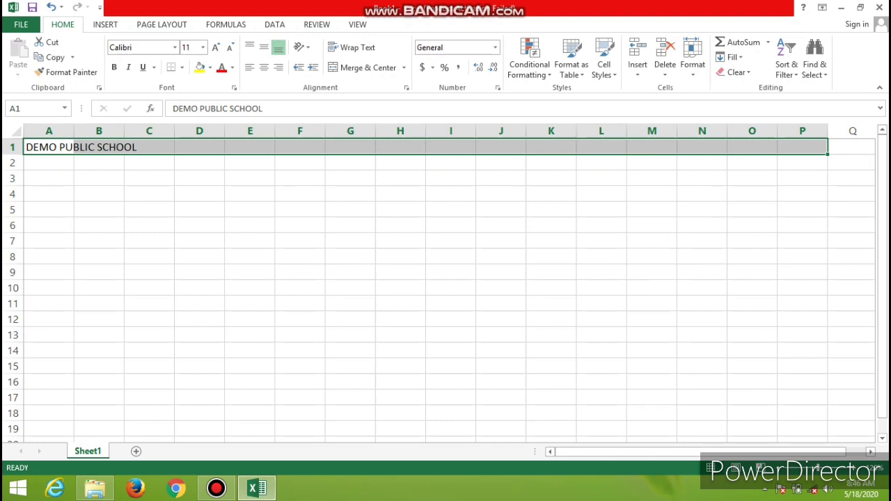
left_click(368, 68)
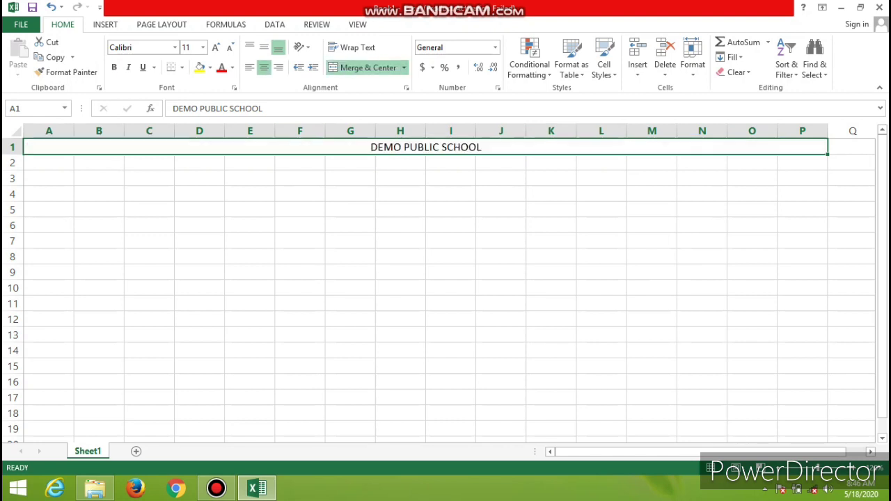
left_click(49, 178)
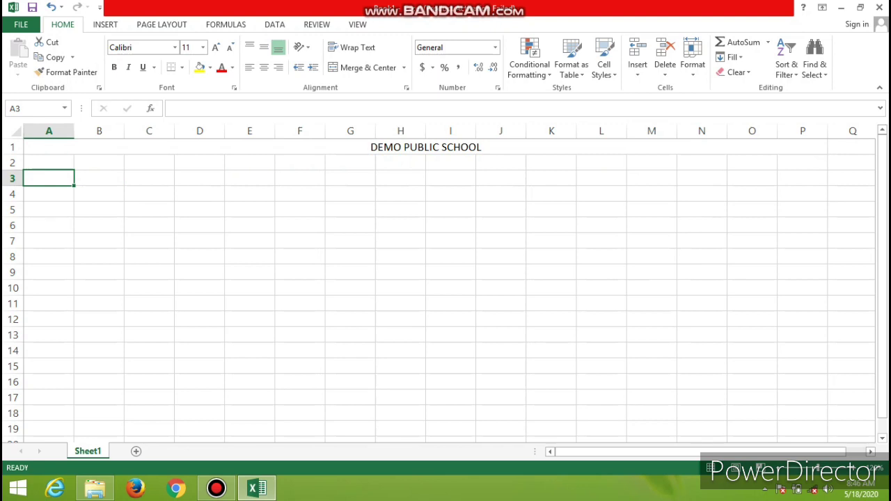
Step: Type the headings Serial No, Roll No, Name, Class and Section into A3:E3
type("sERIA")
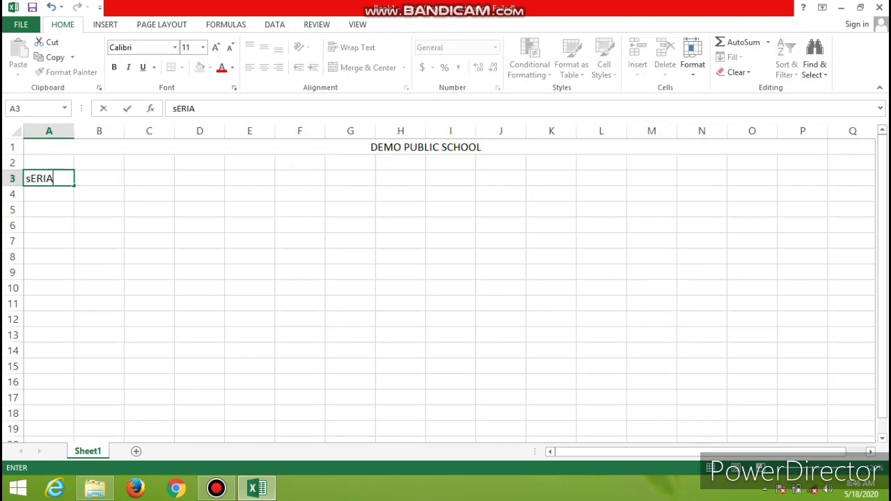
type("L No")
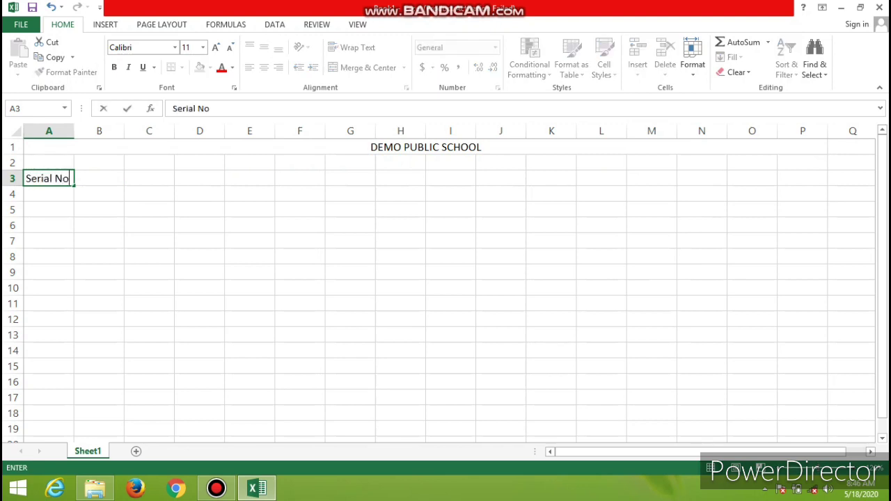
key("Tab")
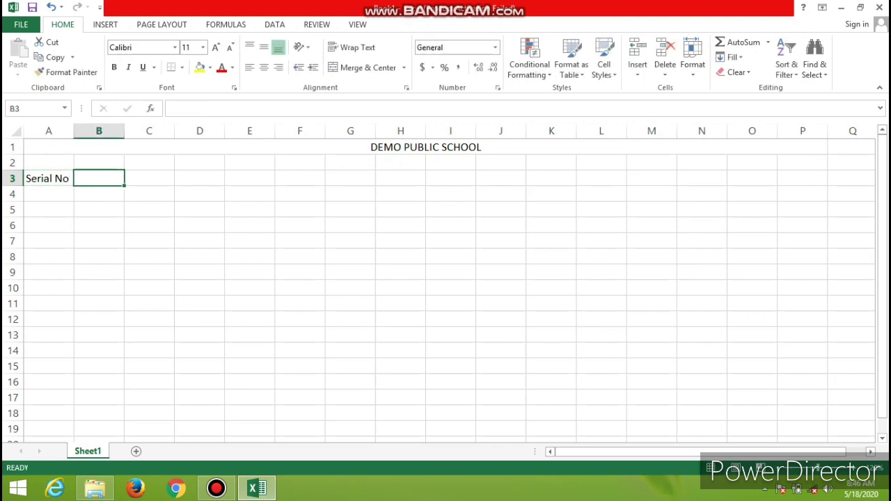
type("Roll ")
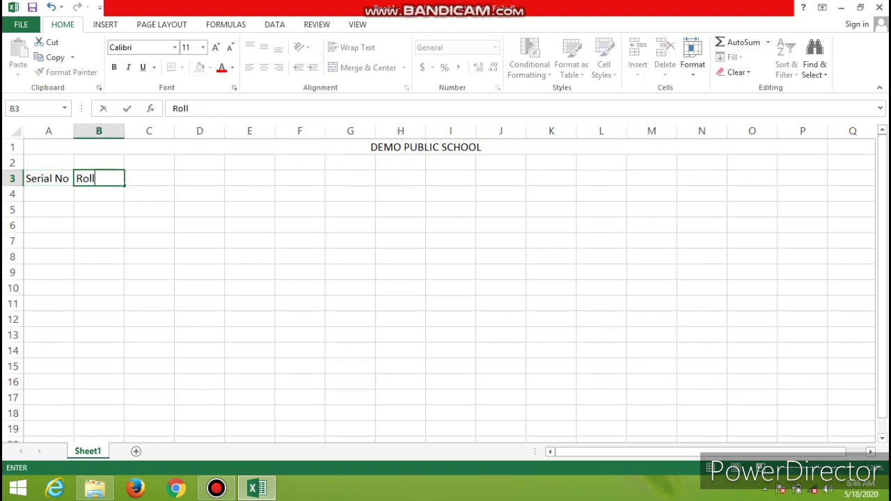
type("No")
key("Tab")
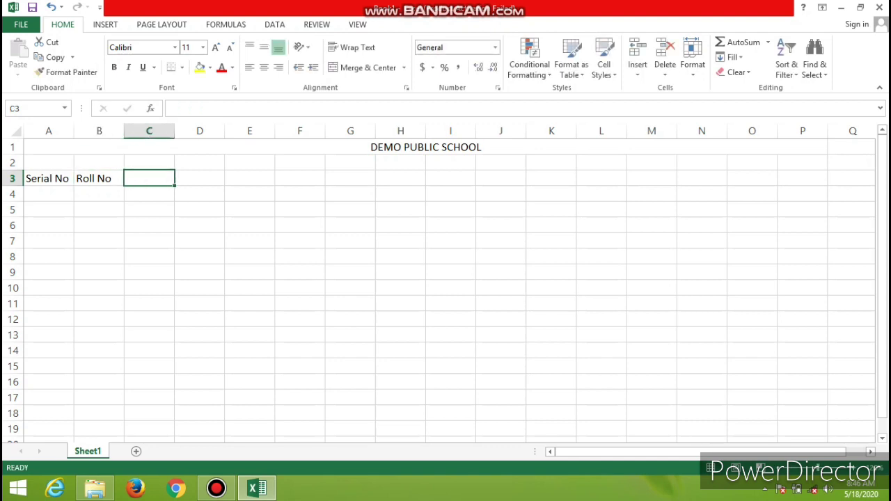
type("Nam")
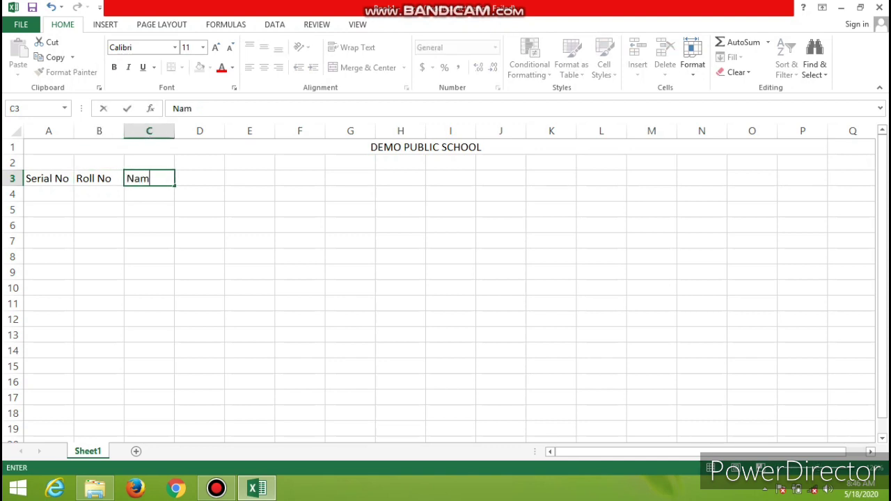
type("e")
key("Tab")
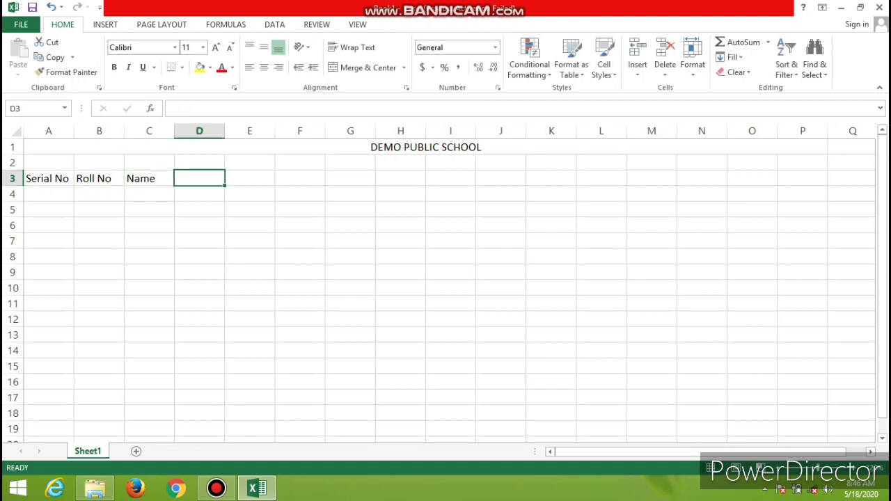
type("Class")
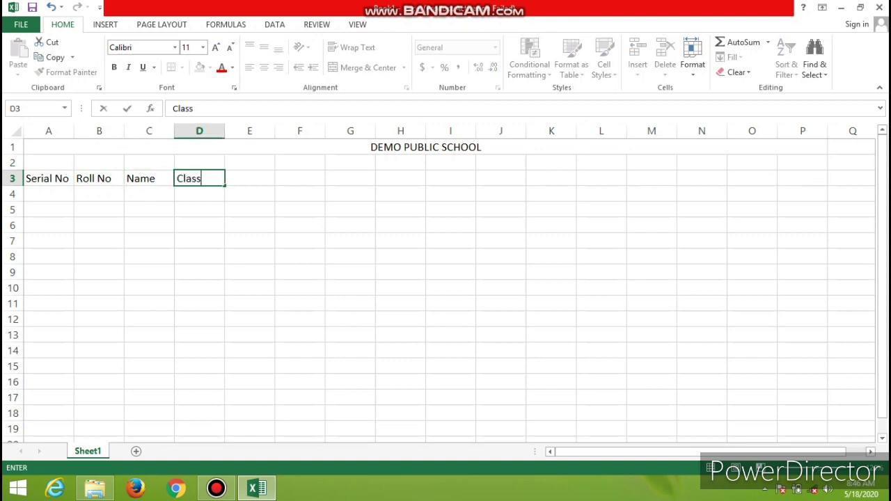
key("Tab")
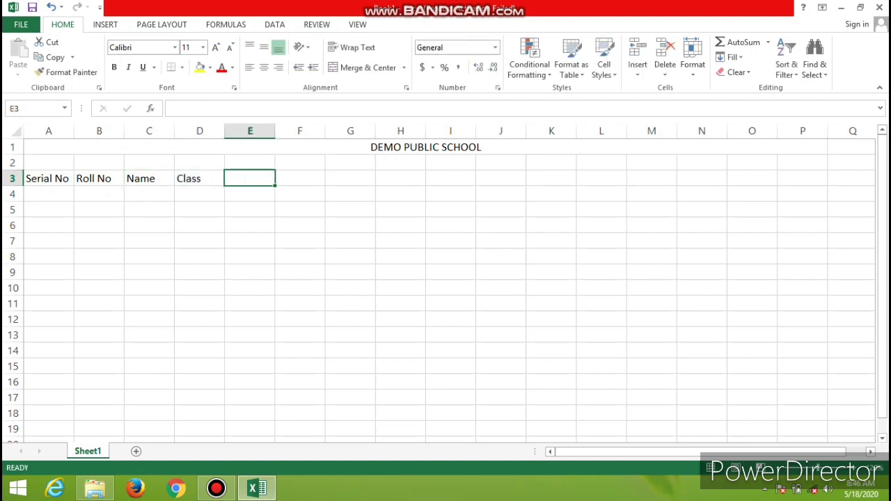
type("Secti")
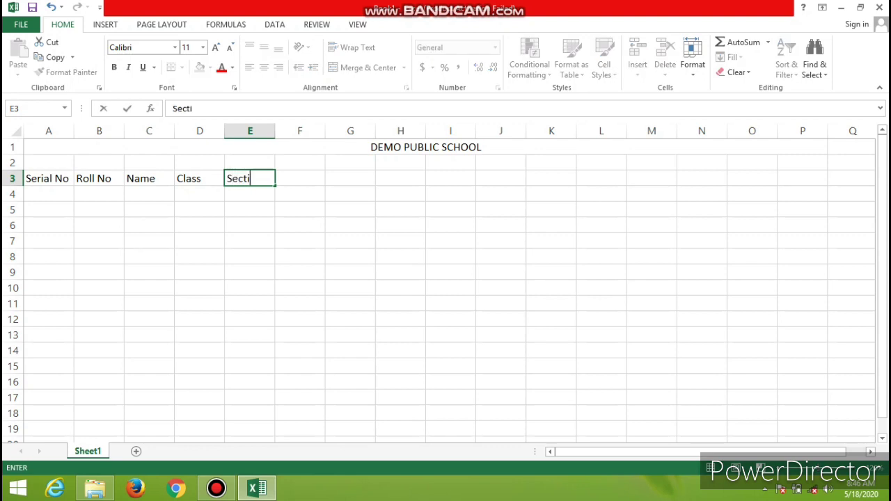
type("on")
key("Tab")
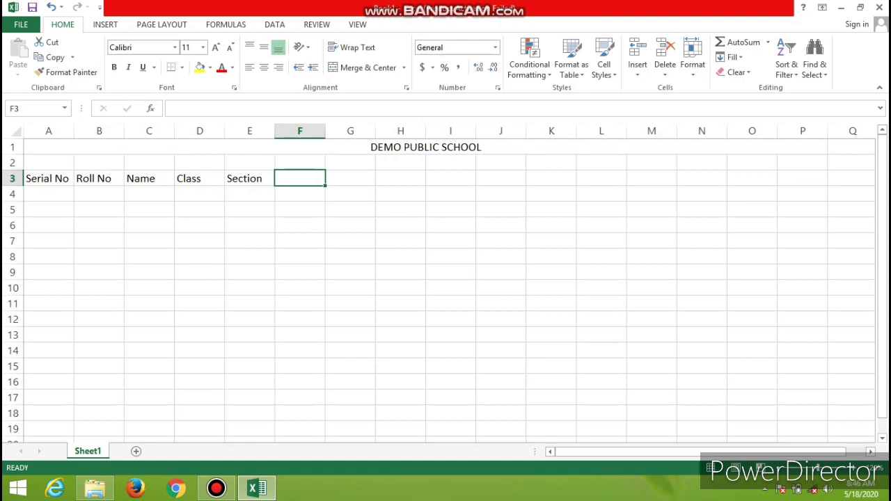
Step: Add the subject headings English, hindi and Maths in F3:H3
type("S")
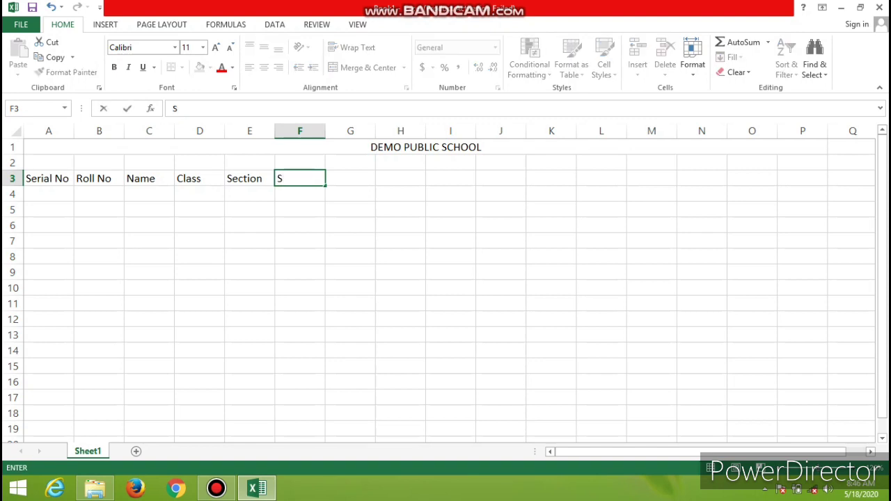
key("BackSpace")
type("E")
type("nglish")
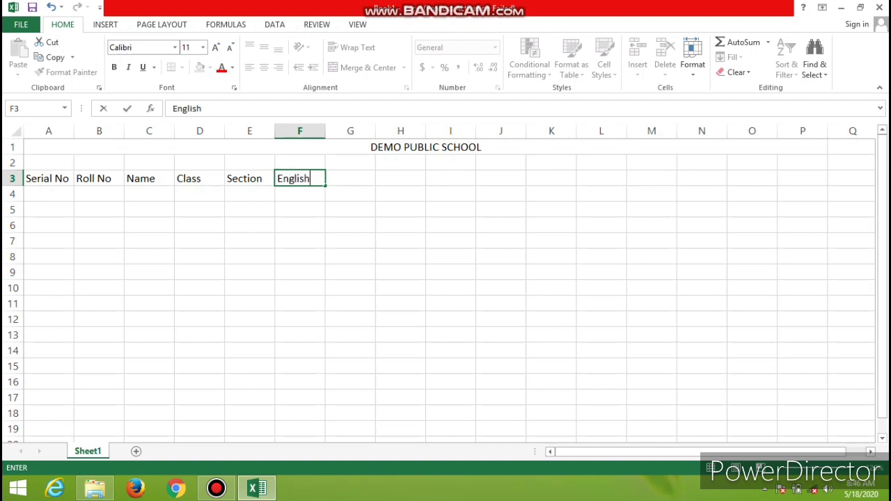
key("Tab")
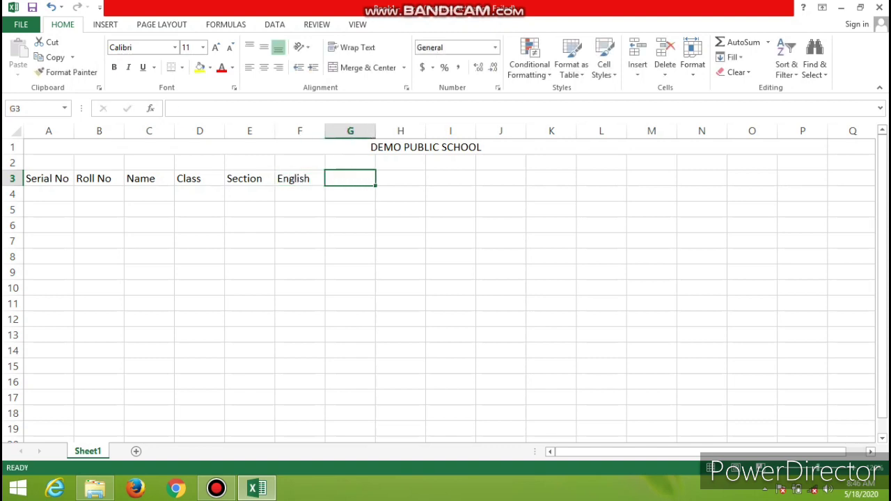
type("hindi")
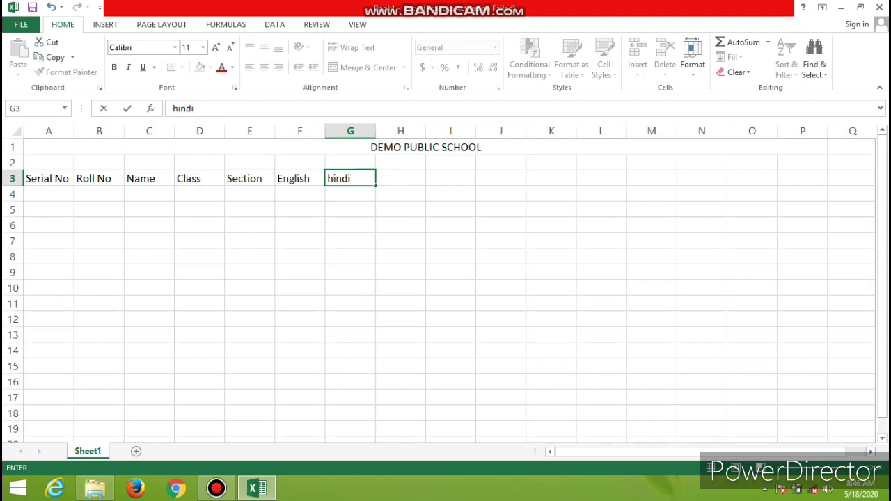
key("Tab")
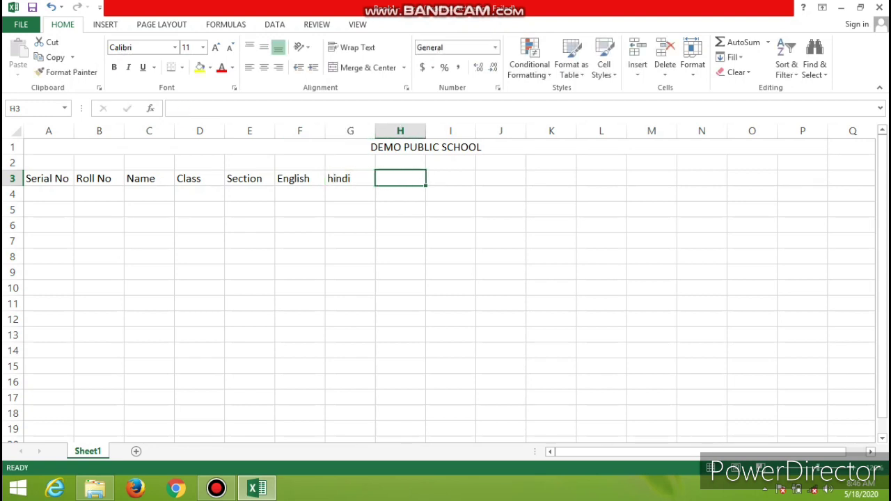
type("Maths")
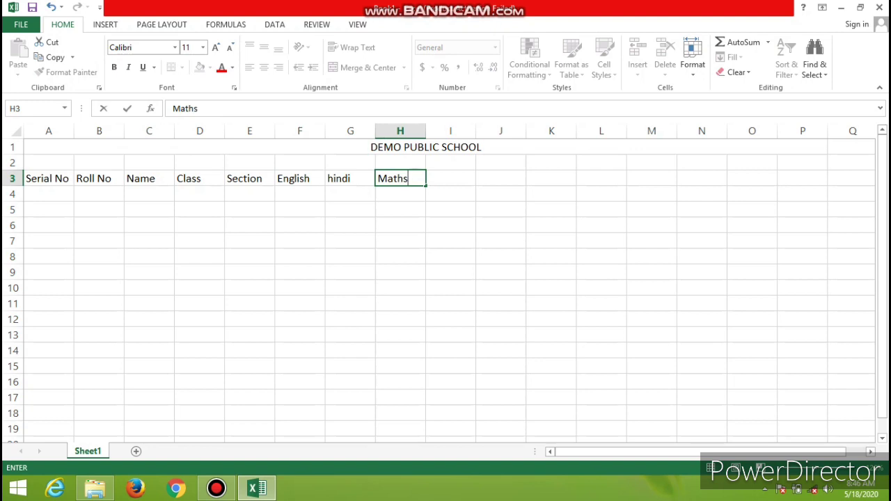
Step: Correct the G3 heading from 'hindi' to 'Hindi'
left_click(351, 178)
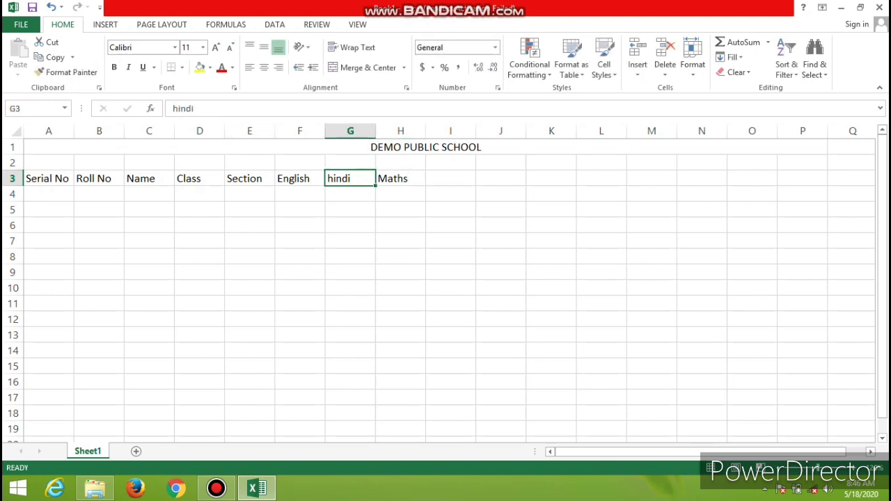
left_click(174, 109)
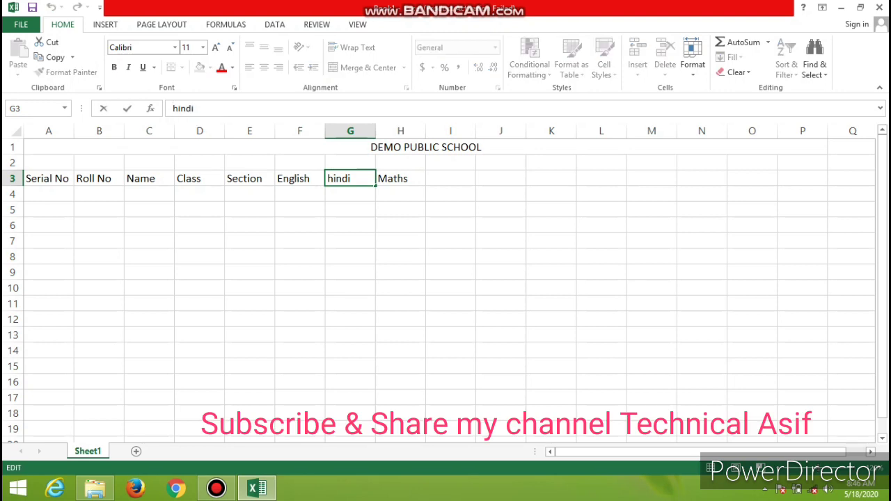
key("Delete")
type("H")
left_click(450, 179)
Step: Add Science, S.St, Total, Percentage and Grade headings in I3:M3, widening column L
type("Sc")
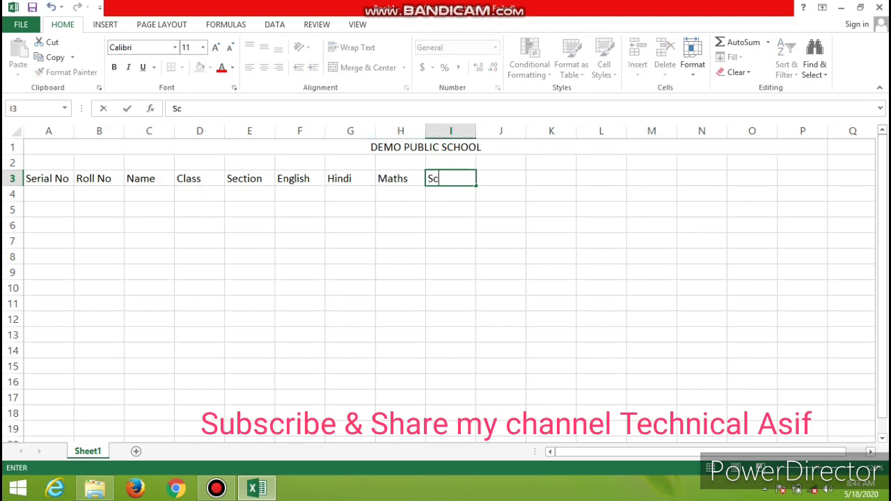
type("ience")
left_click(501, 178)
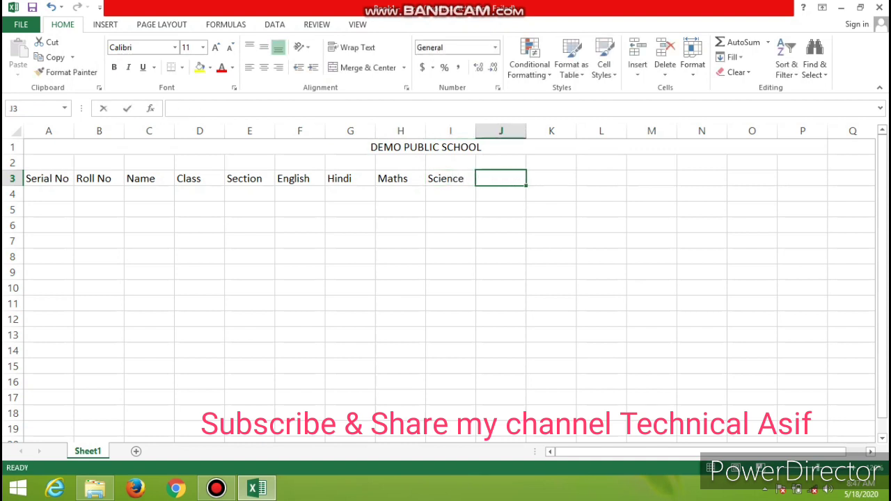
type("S.St")
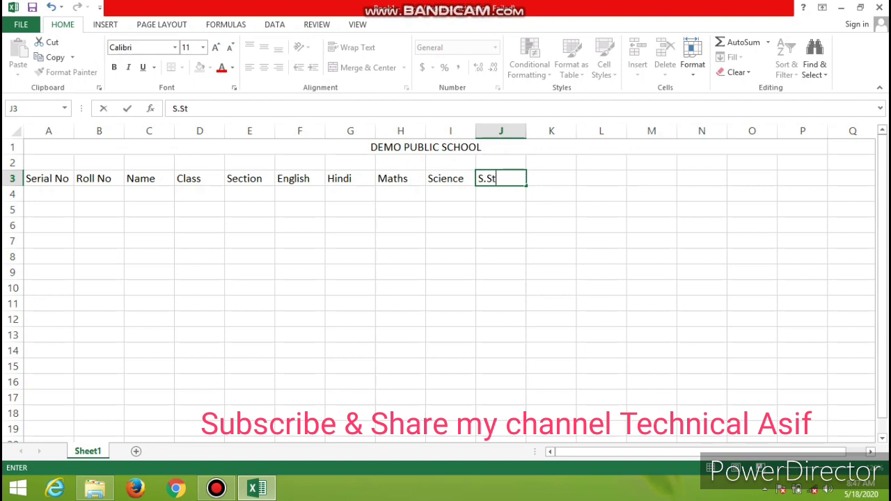
left_click(550, 178)
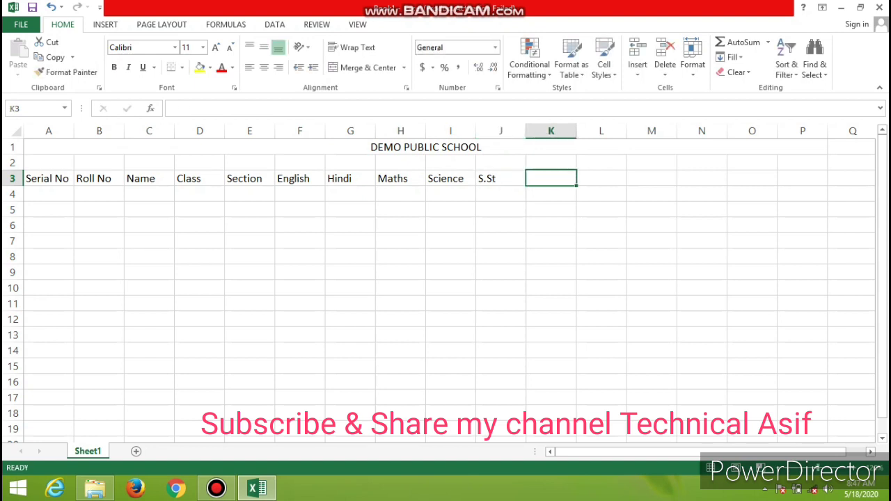
type("Total")
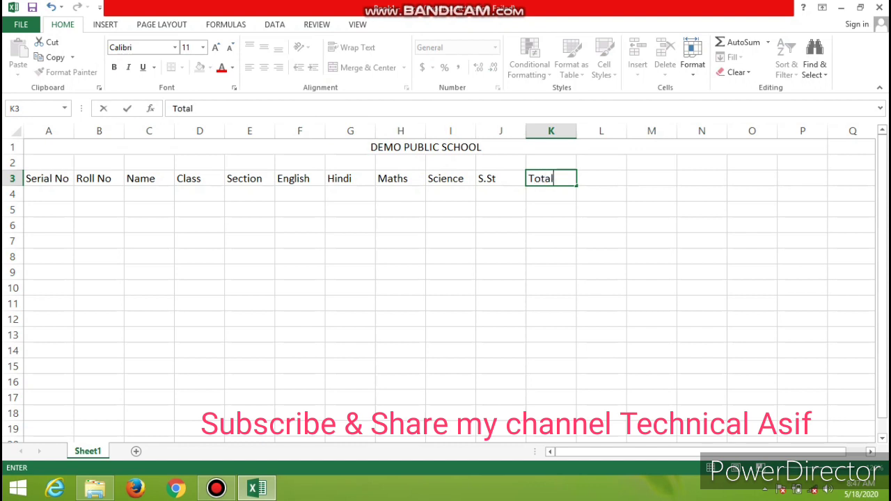
left_click(601, 178)
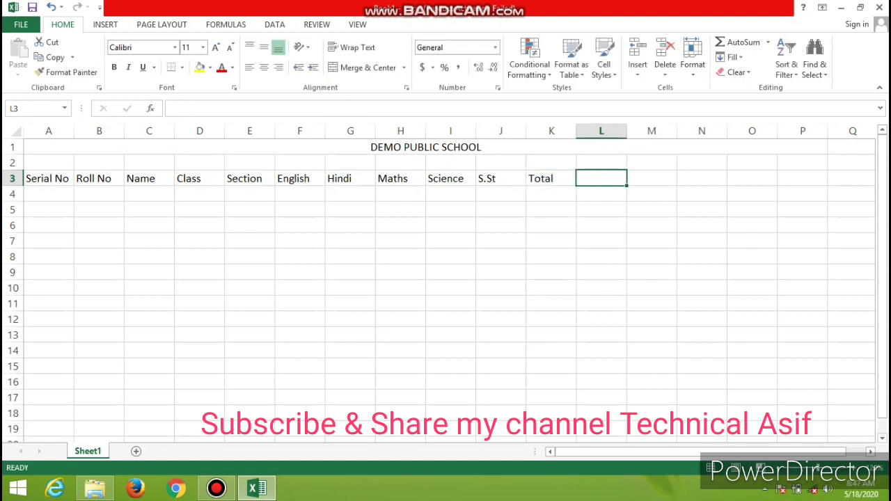
type("Perc")
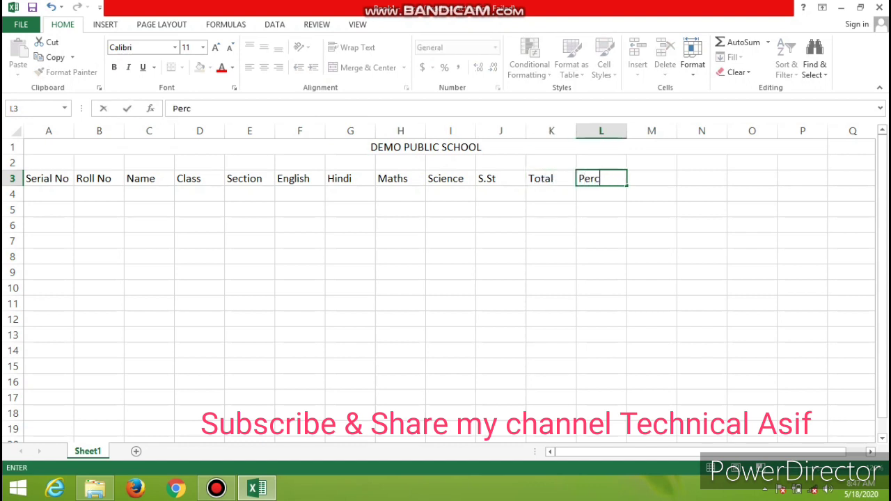
type("entage")
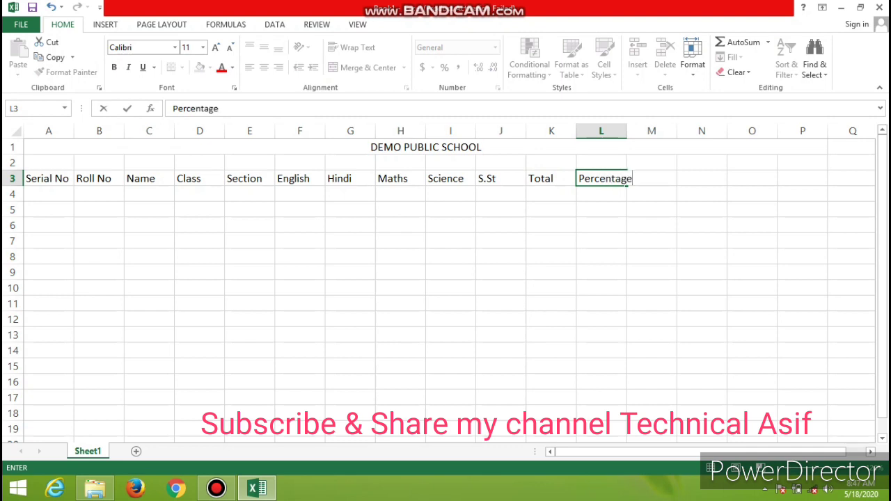
key("F2")
key("Return")
key("Return")
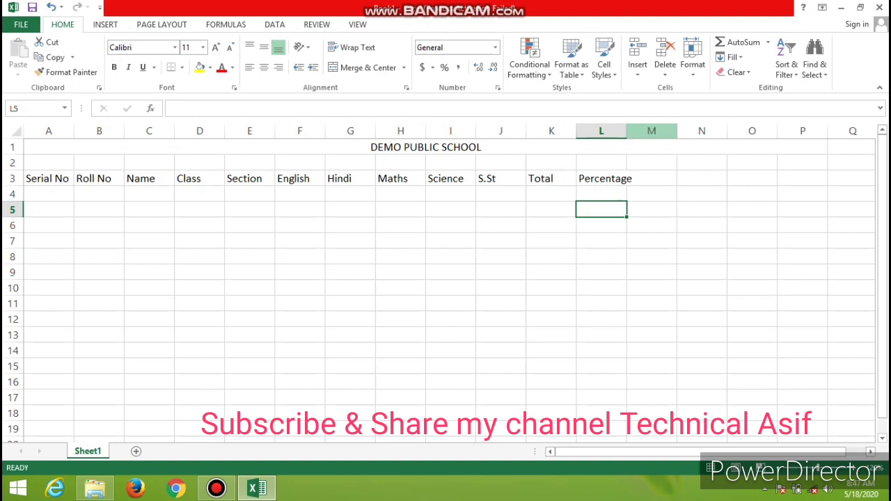
left_click_drag(627, 131, 637, 131)
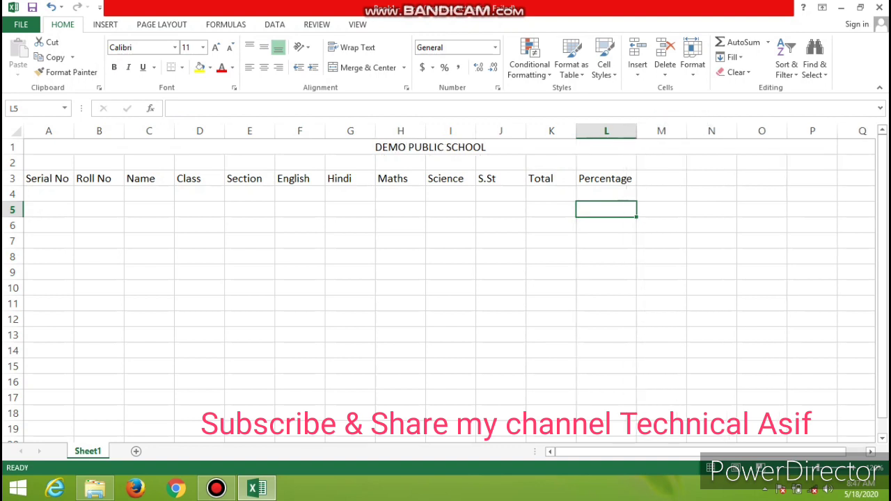
left_click(662, 178)
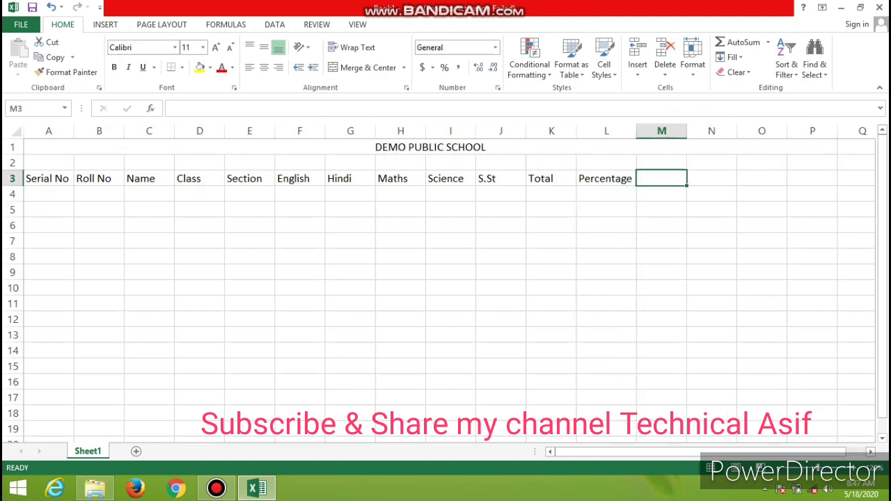
type("Grade")
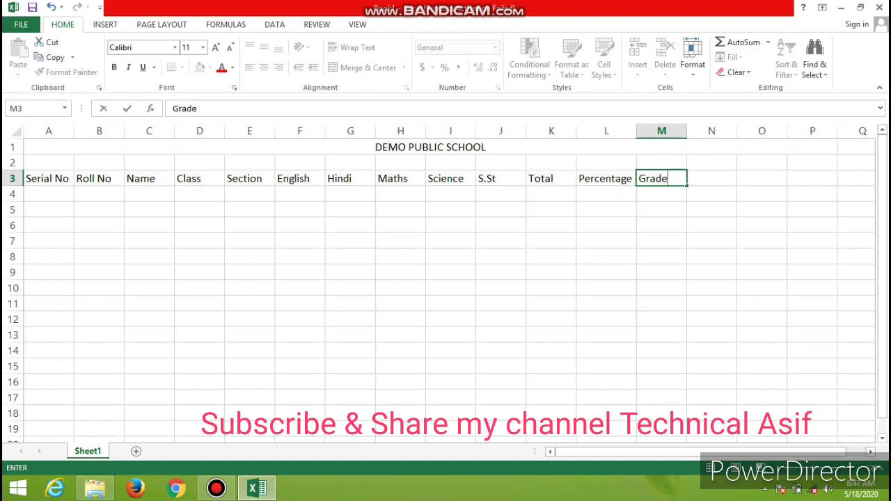
Step: Enter serial numbers 1 to 5 down A4:A8
left_click(49, 194)
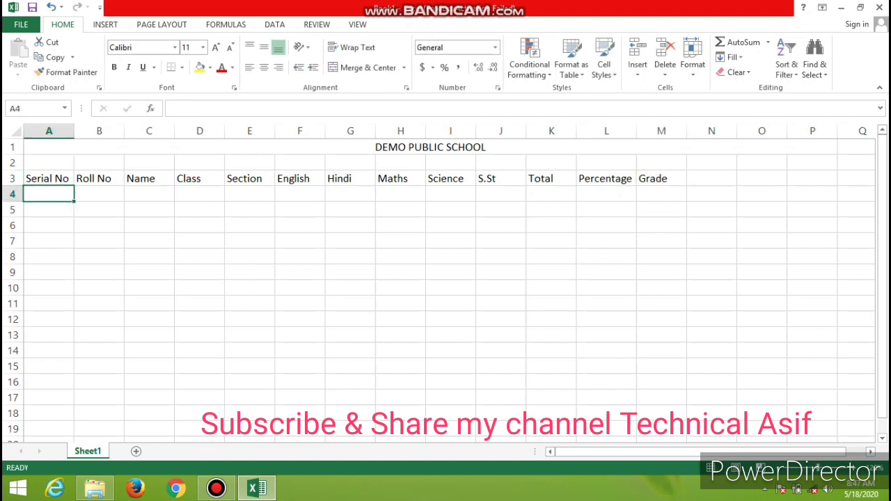
type("1")
key("Return")
type("2")
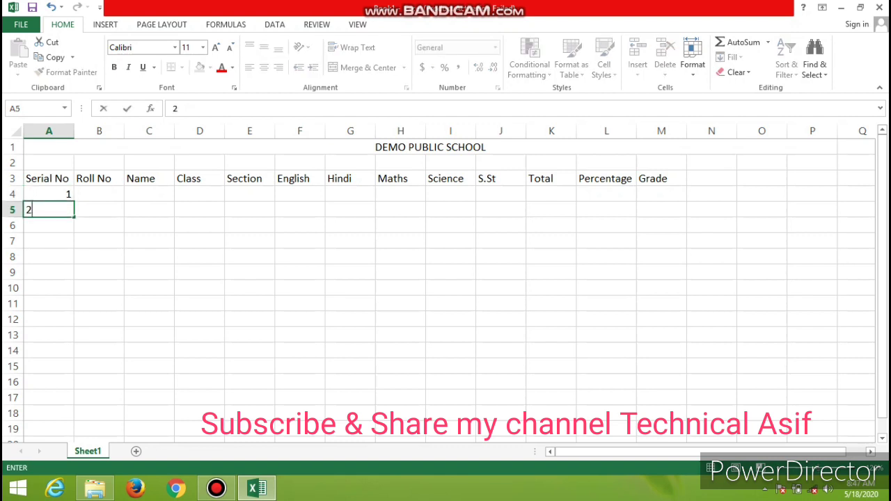
key("Return")
type("3")
key("Return")
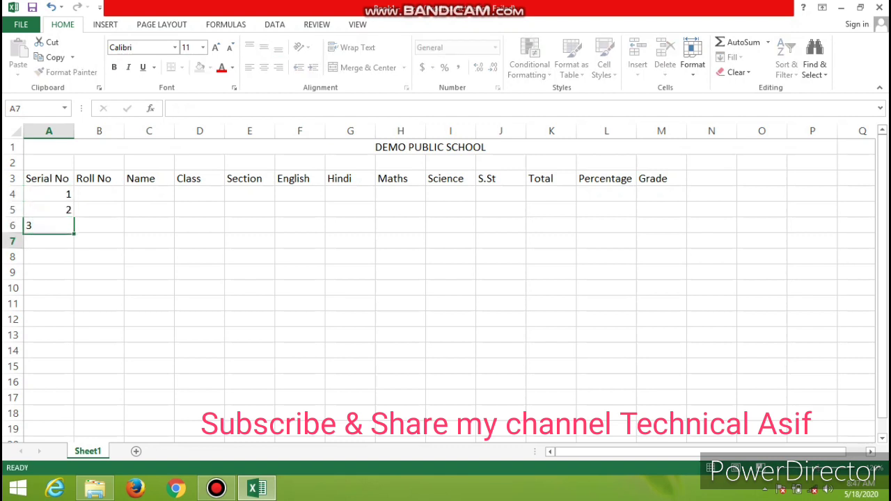
type("4")
key("Return")
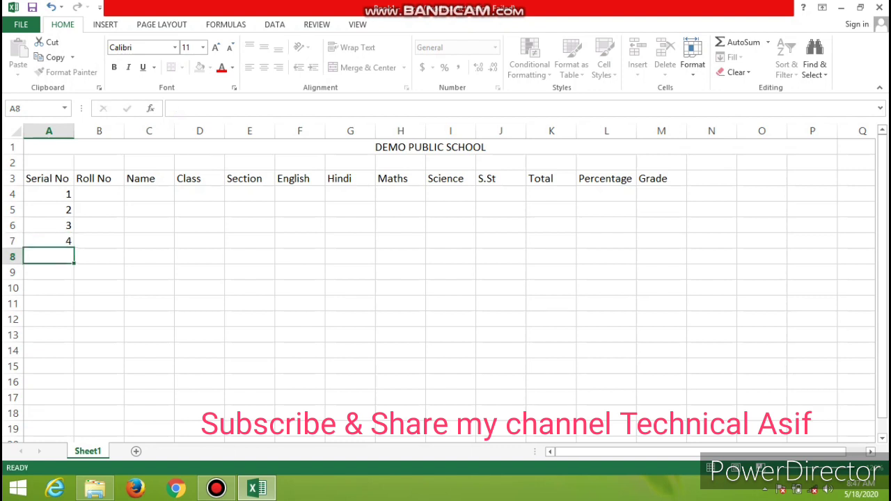
type("5")
left_click(99, 194)
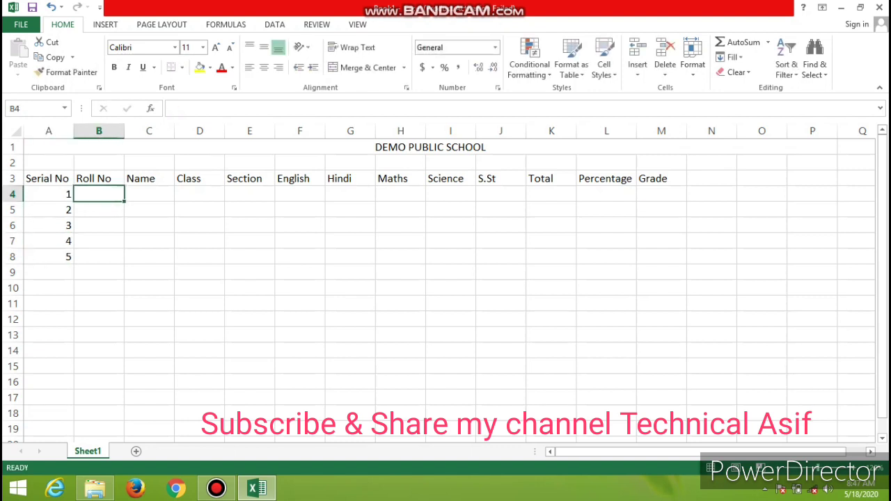
Step: Enter roll numbers 1 to 4 down B4:B7
type("1")
key("Return")
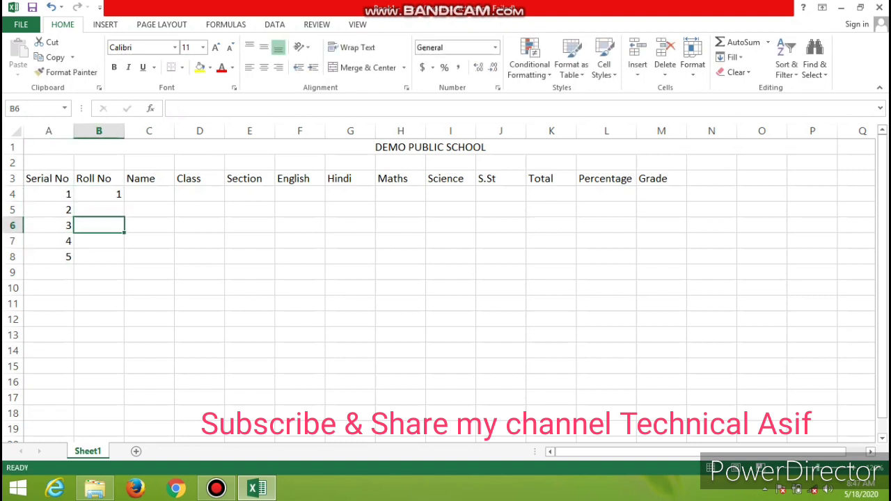
type("2")
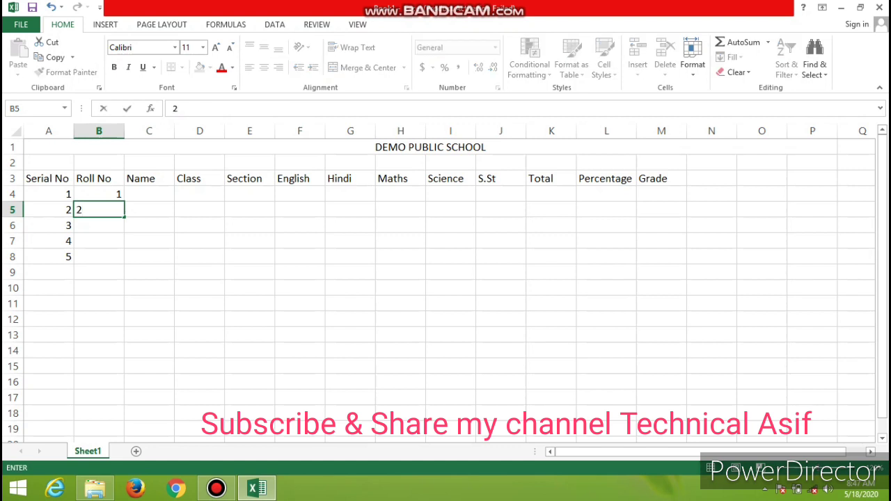
key("Return")
type("3")
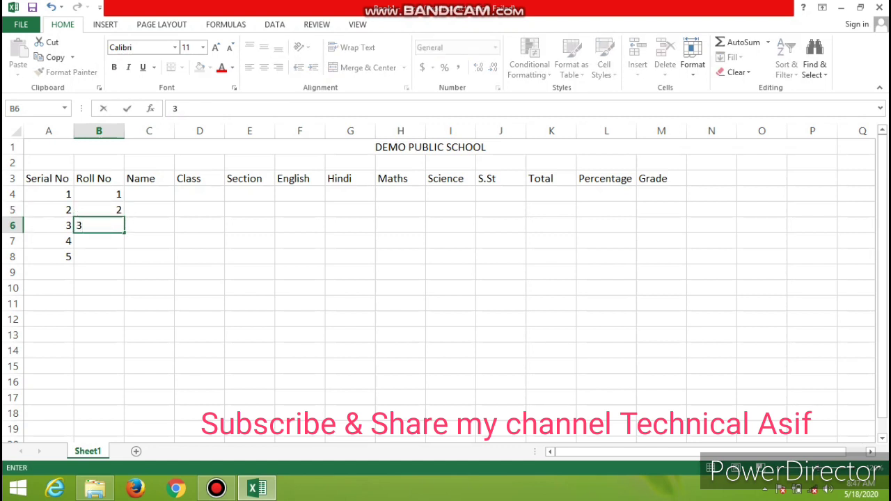
key("Return")
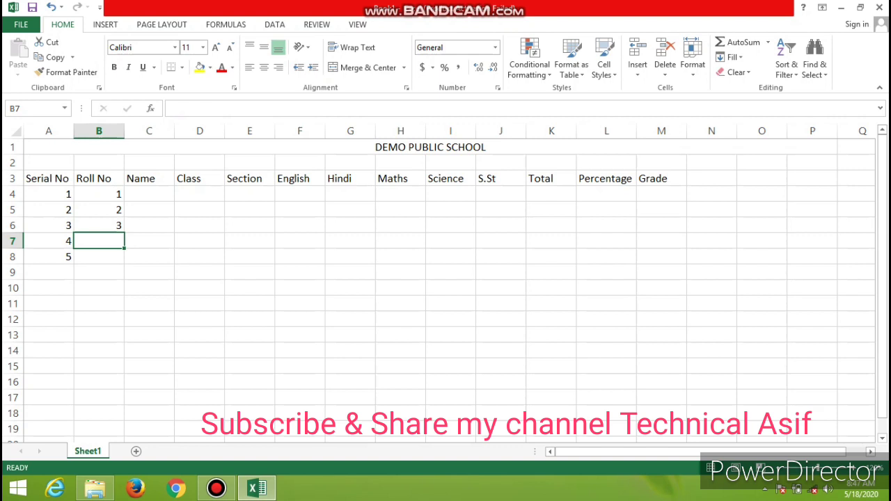
type("4")
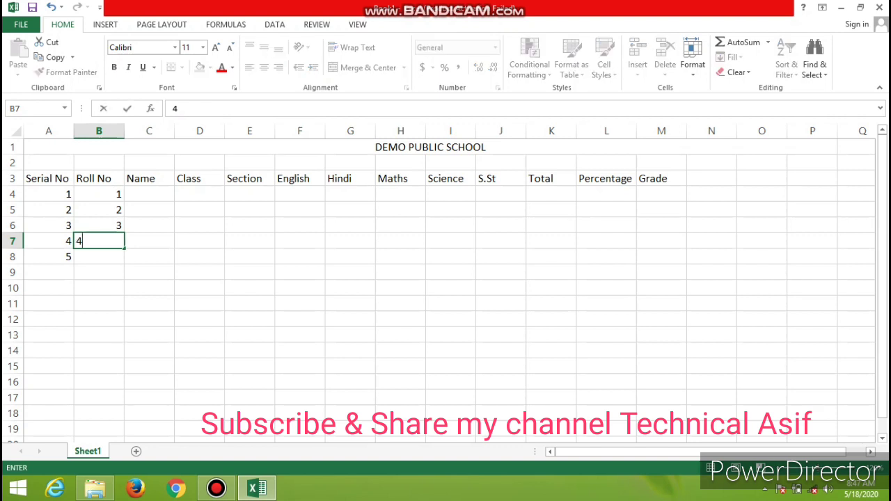
key("Return")
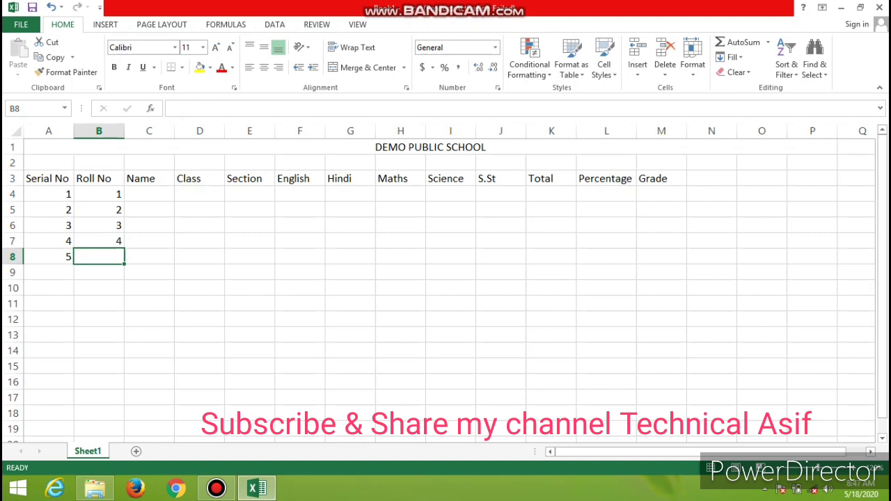
Step: Enter roll number 5 in B8, then the first two student names in C4:C5
type("5")
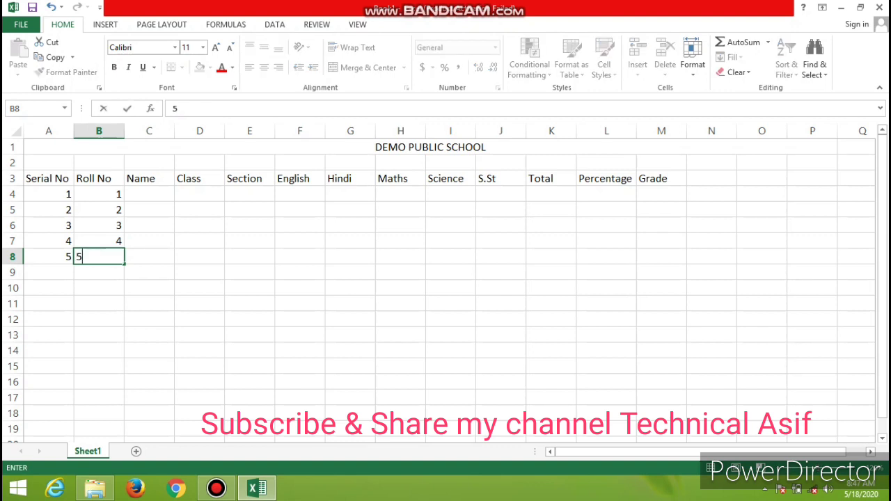
left_click(149, 194)
type("Asi")
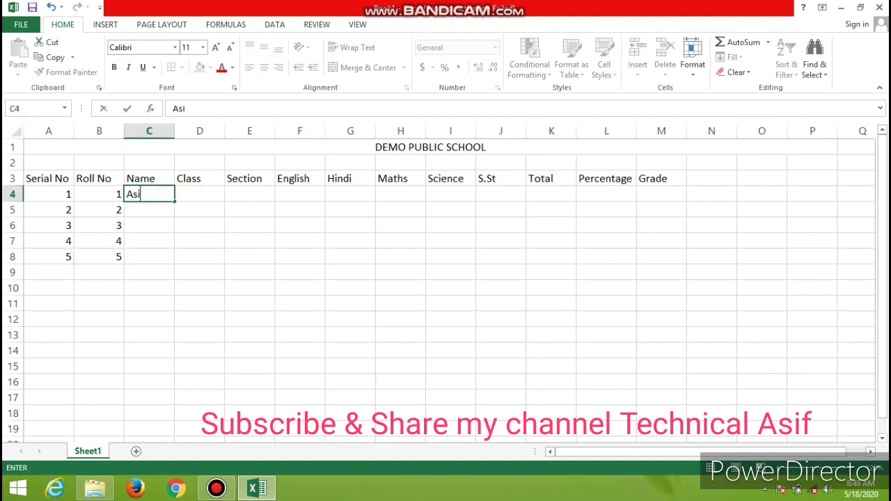
type("f")
key("Return")
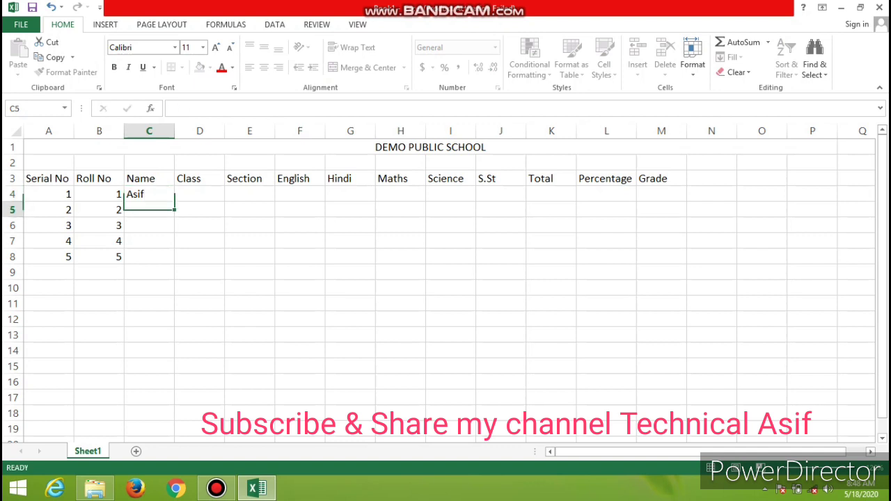
type("Ami")
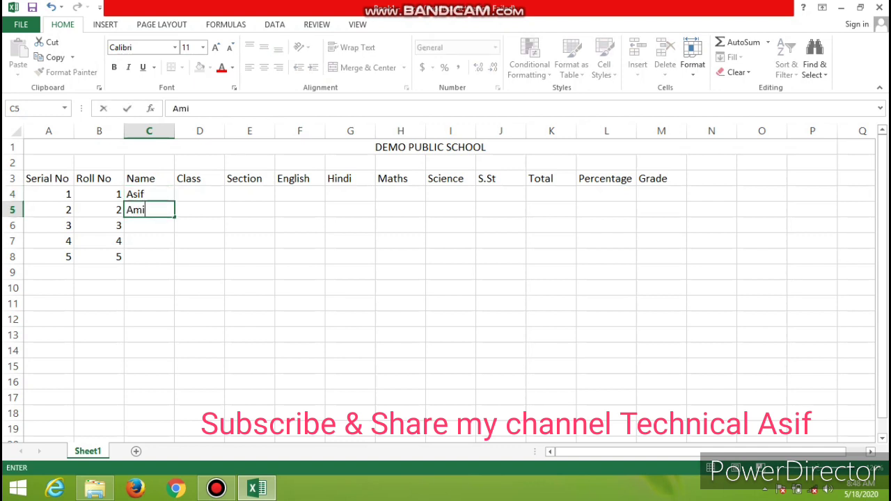
type("t")
key("Return")
Step: Enter the last three student names in C6:C8, capitalising the final one
type("Akas")
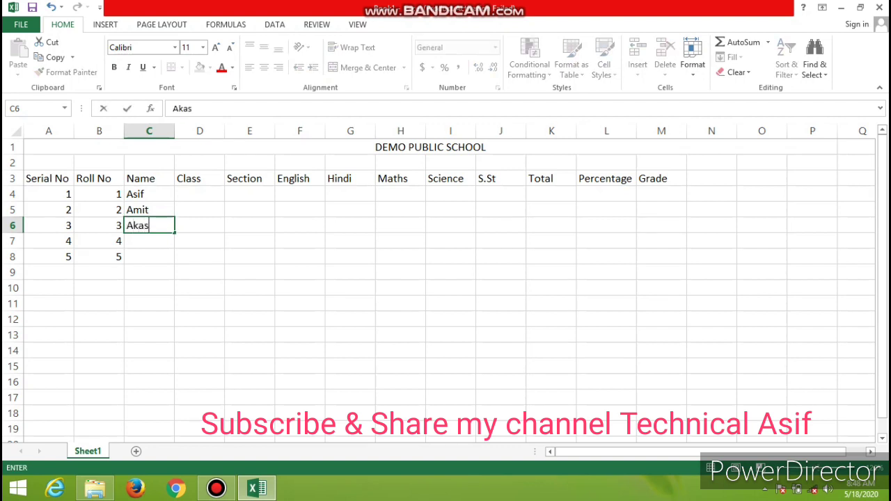
type("h")
key("Return")
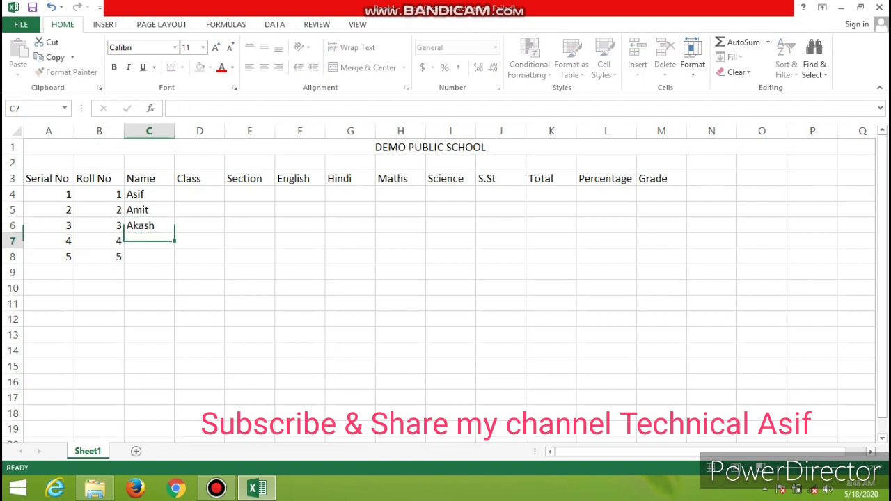
type("Arun")
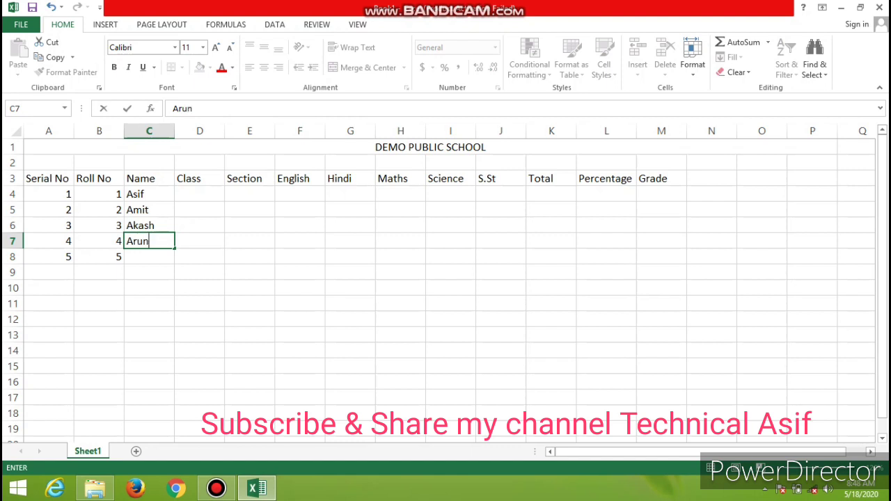
key("Return")
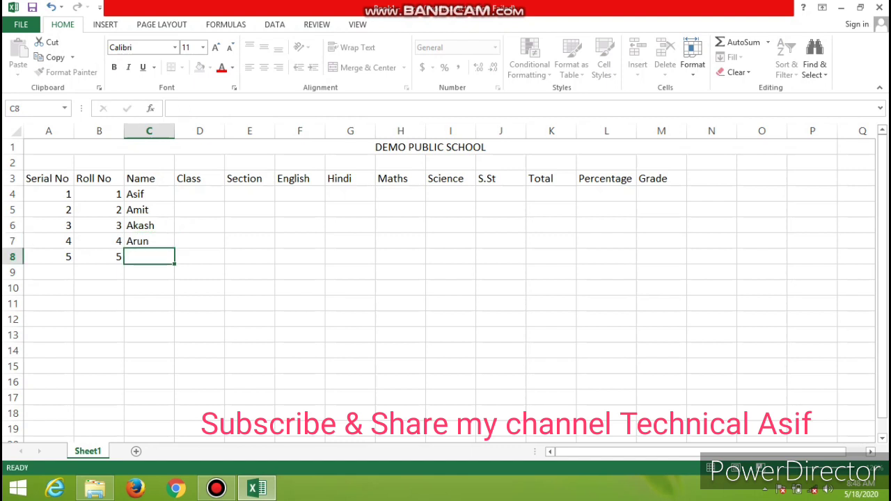
type("a")
type("tul")
key("BackSpace")
key("BackSpace")
key("BackSpace")
key("BackSpace")
type("Atul")
Step: Enter Class IX in D4 and fill it down to D8
left_click(199, 194)
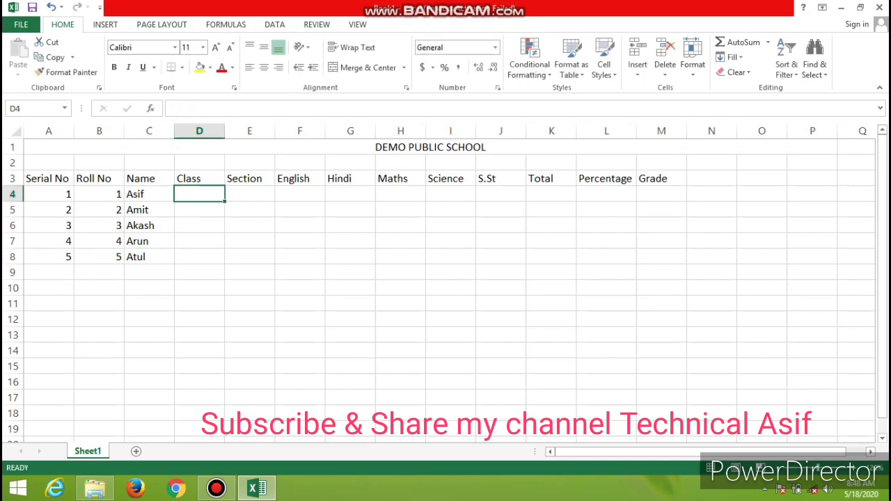
type("I")
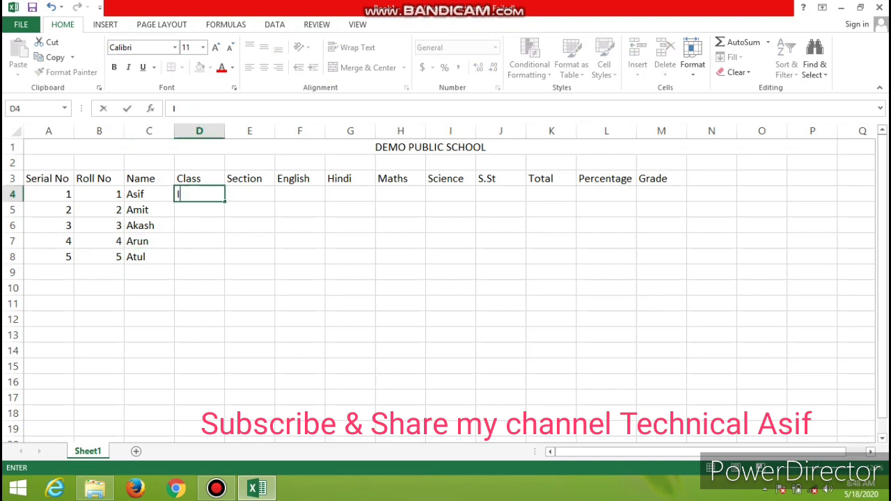
type("X")
key("Return")
left_click(200, 194)
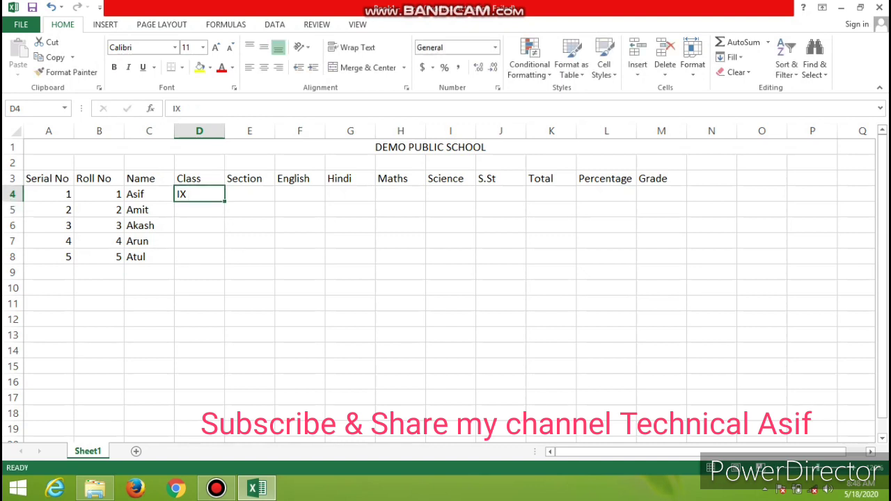
left_click_drag(224, 201, 232, 272)
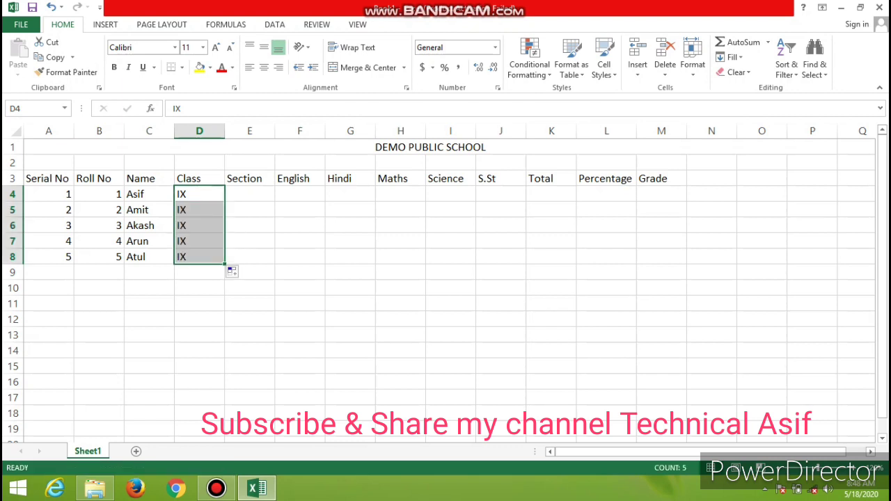
Step: Enter Section C in E4 and fill it down to E8
left_click(249, 195)
type("C")
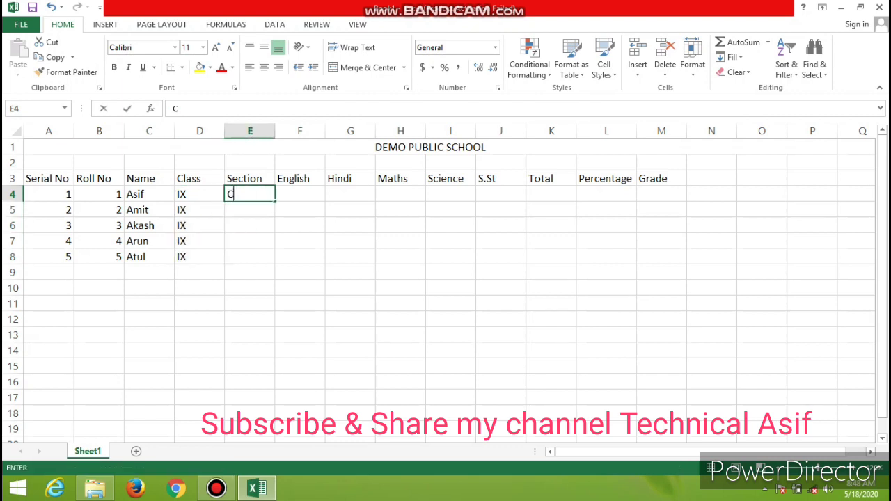
key("Return")
left_click(250, 194)
left_click_drag(275, 202, 276, 265)
left_click(299, 194)
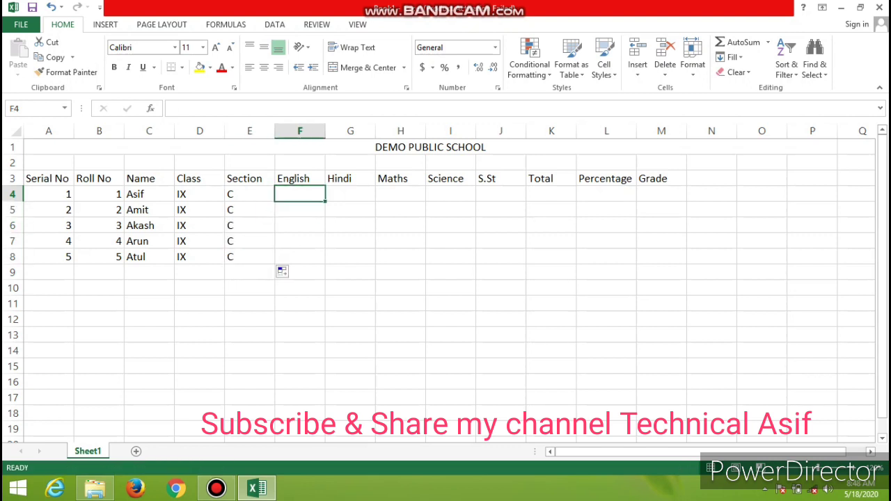
Step: Enter the first student's row 4 marks: 56, 65, 98, 78 and 69
type("5")
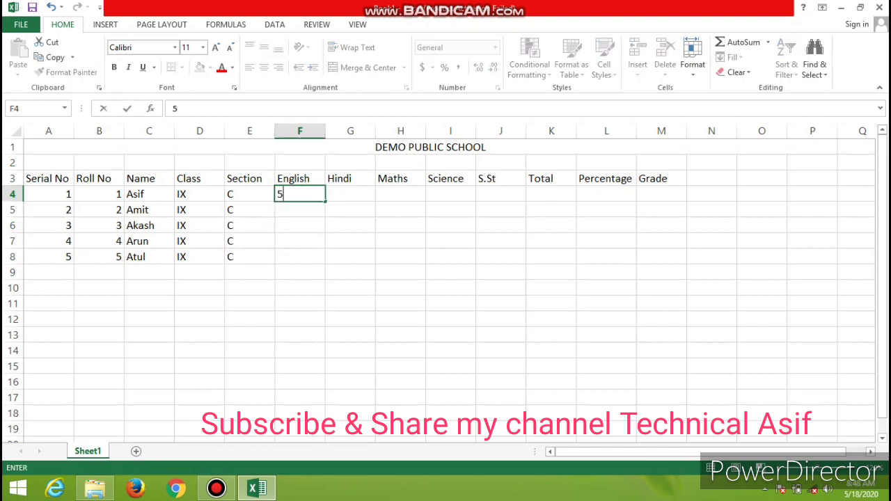
type("6")
key("Return")
left_click(350, 194)
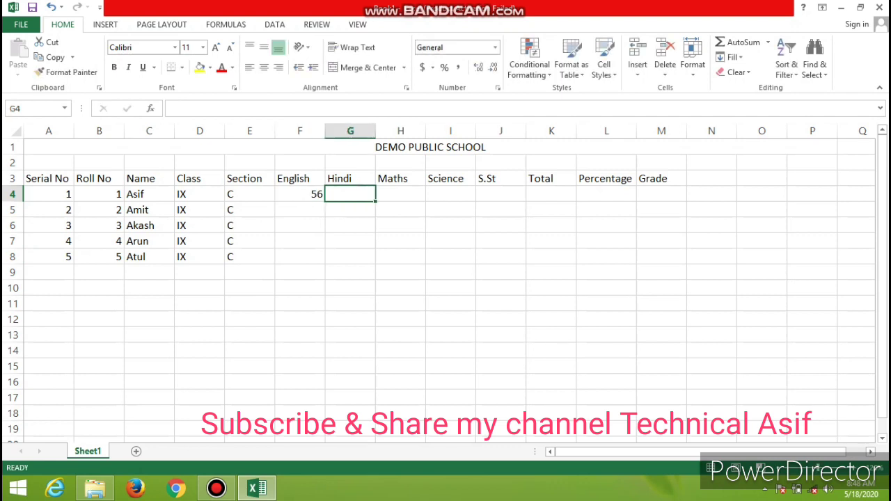
type("65")
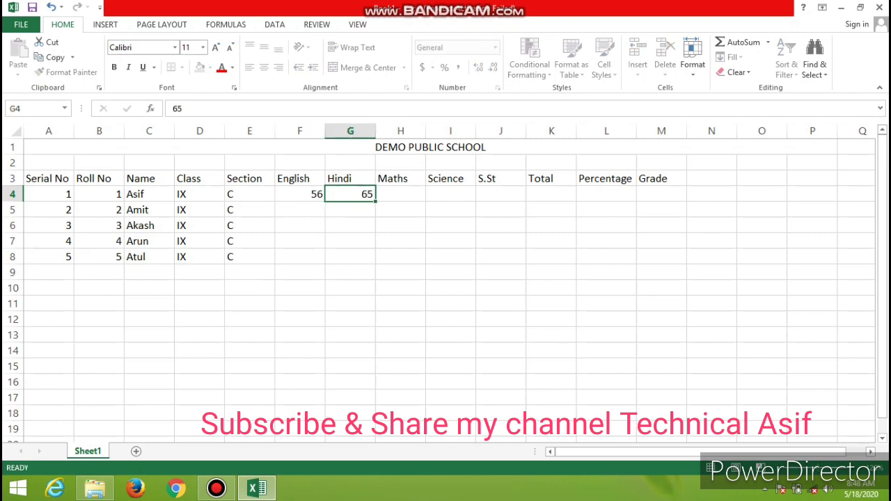
left_click(401, 194)
type("98")
left_click(450, 195)
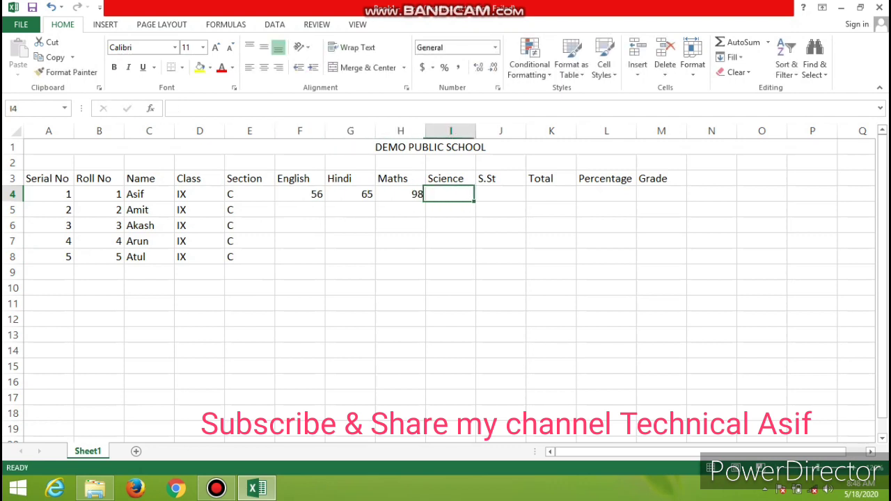
type("78")
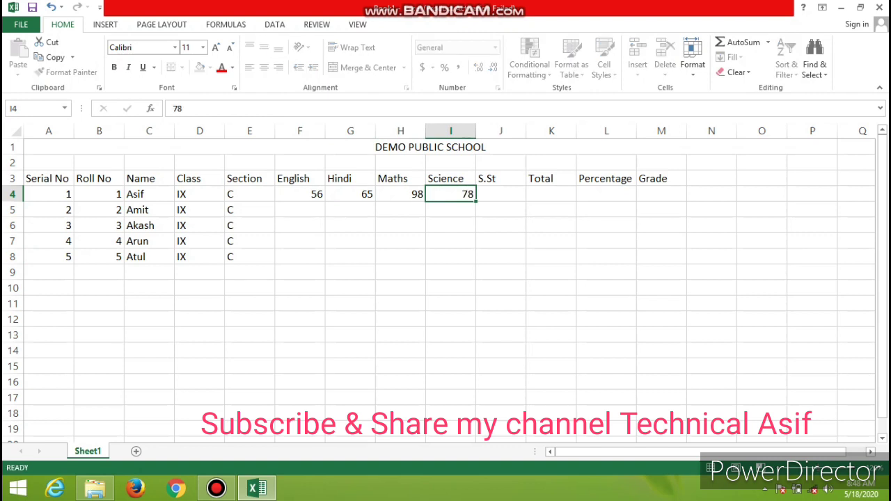
left_click(500, 194)
type("69")
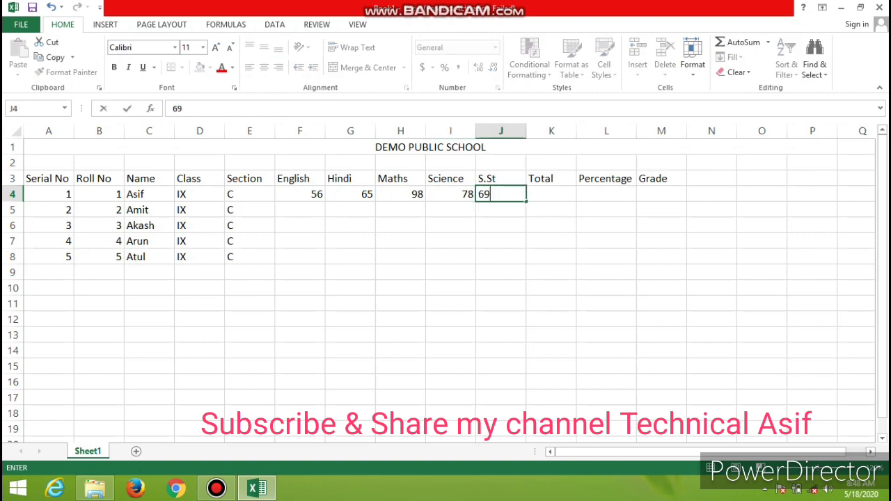
left_click(551, 194)
left_click(501, 194)
Step: Enter the second student's row 5 marks: 87, 39, 48, 48 and 67
key("Left")
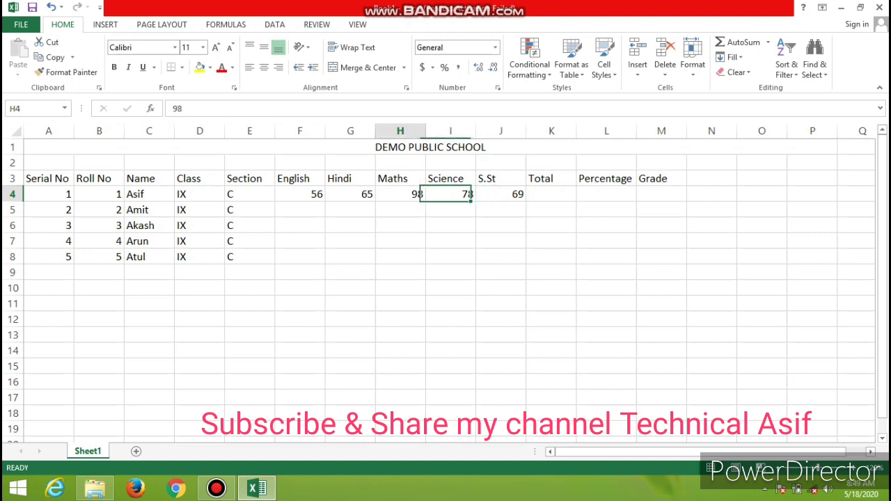
key("Left")
key("Left")
key("Left")
key("Down")
type("8")
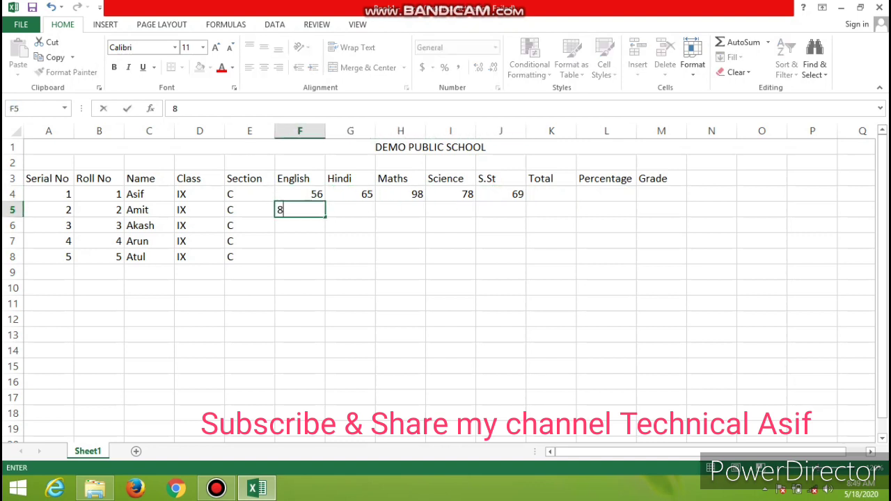
type("7")
key("Tab")
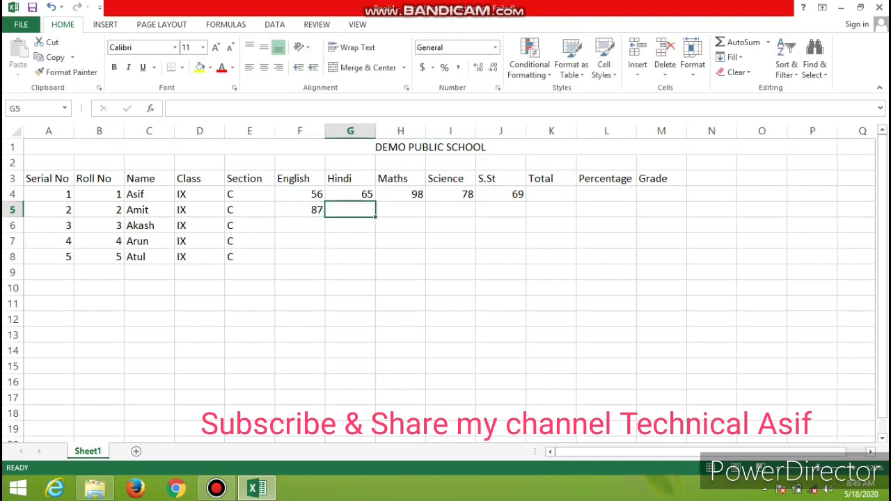
type("39")
key("Tab")
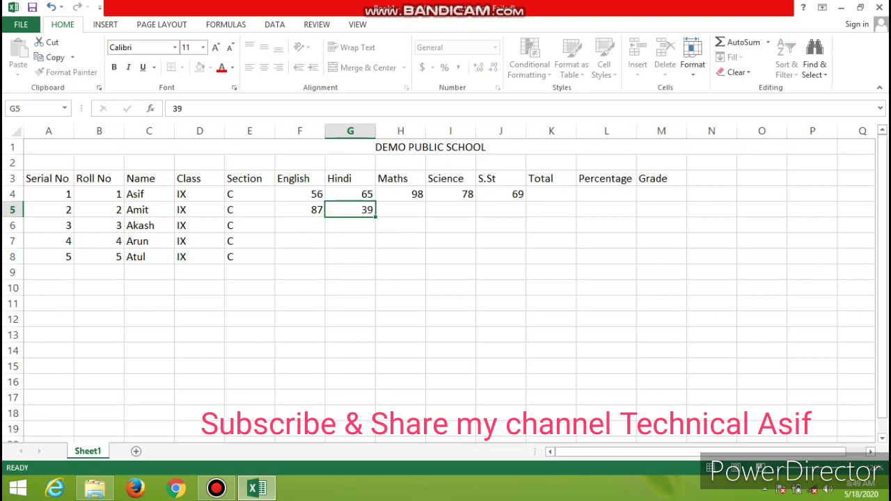
type("48")
key("Tab")
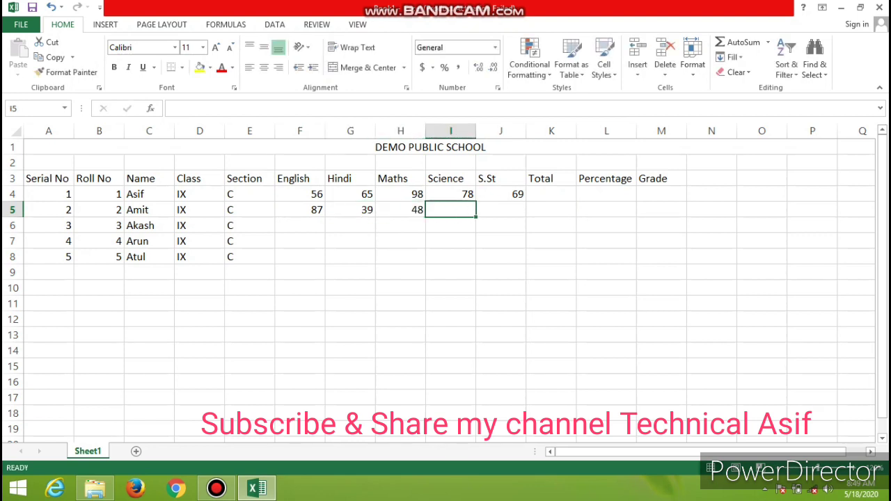
type("48")
key("Tab")
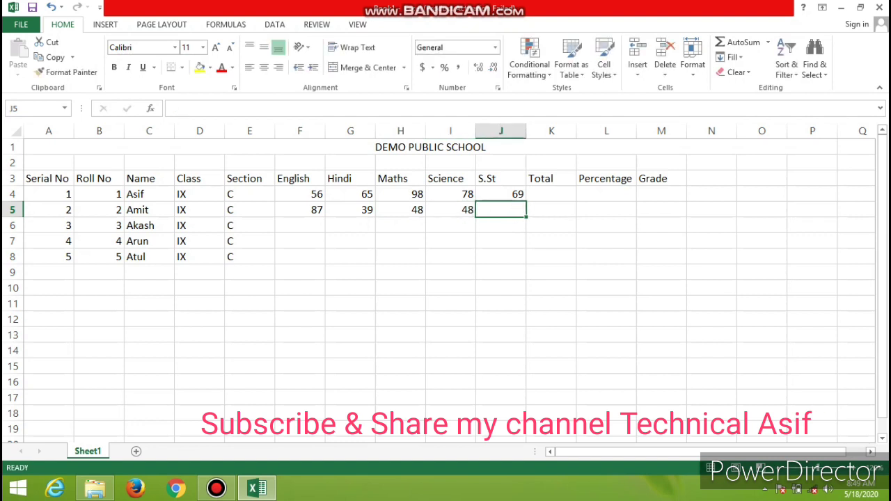
type("67")
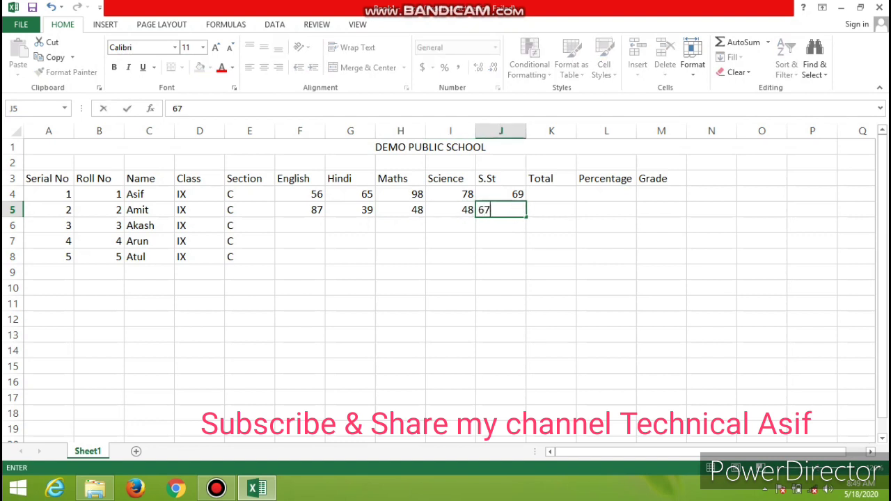
key("Return")
Step: Enter the row 6 marks: 45, 47, 49, 47 and 42
key("Left")
key("Left")
key("Left")
key("Left")
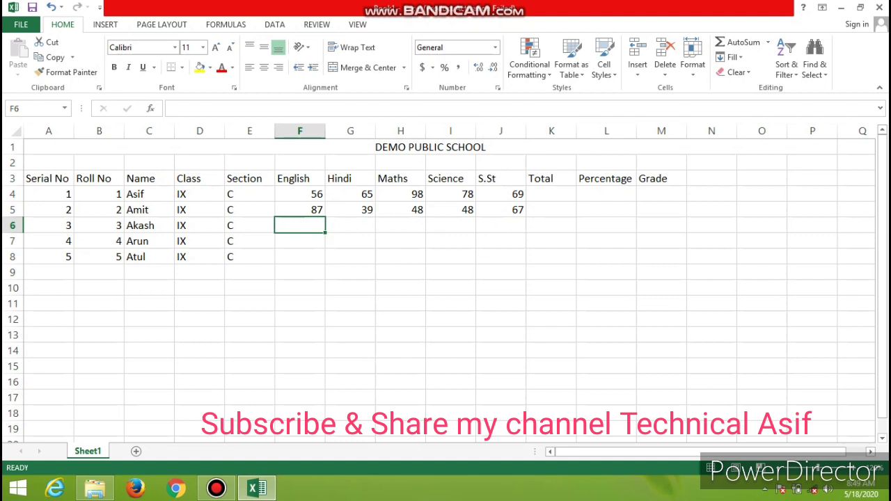
type("45")
key("Right")
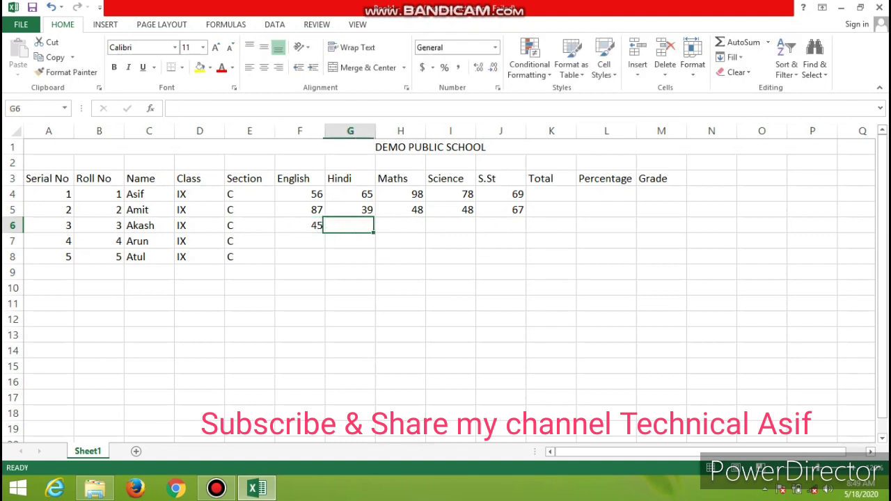
type("47")
key("Right")
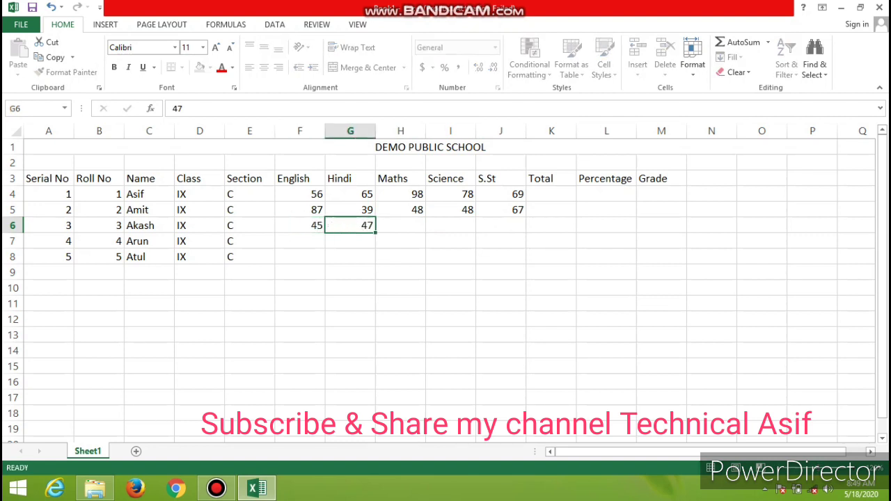
type("49")
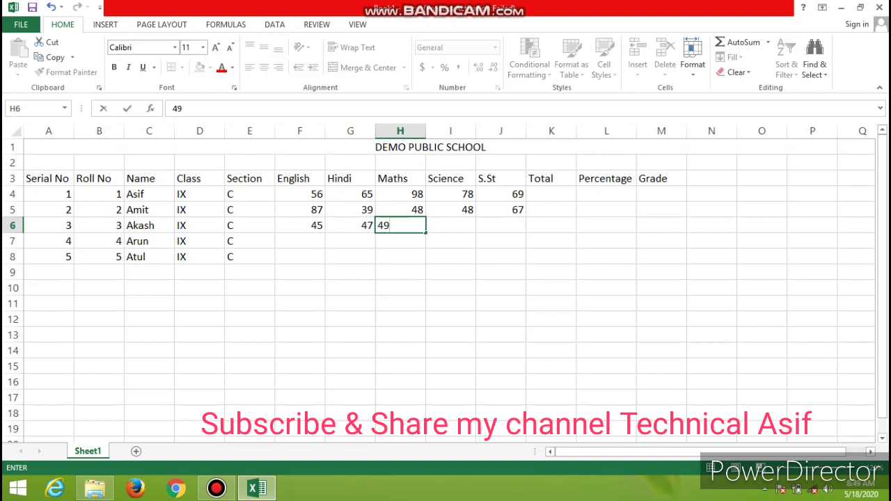
key("Right")
type("47")
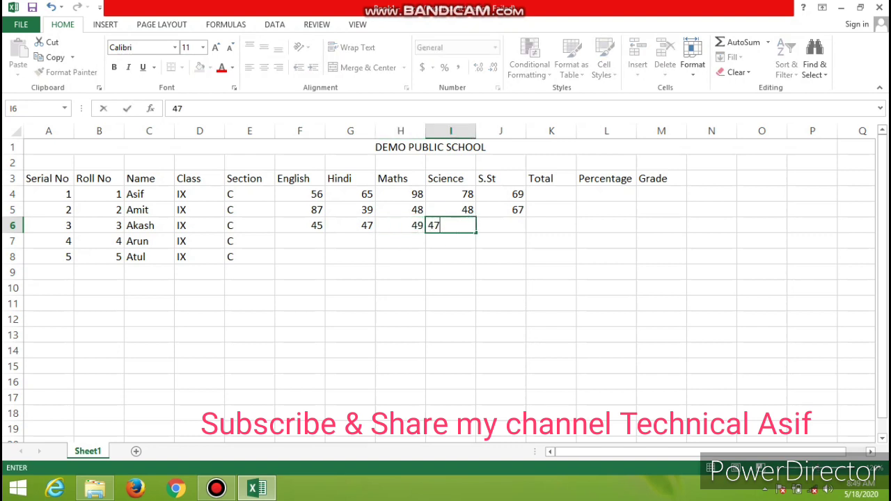
key("Right")
type("4")
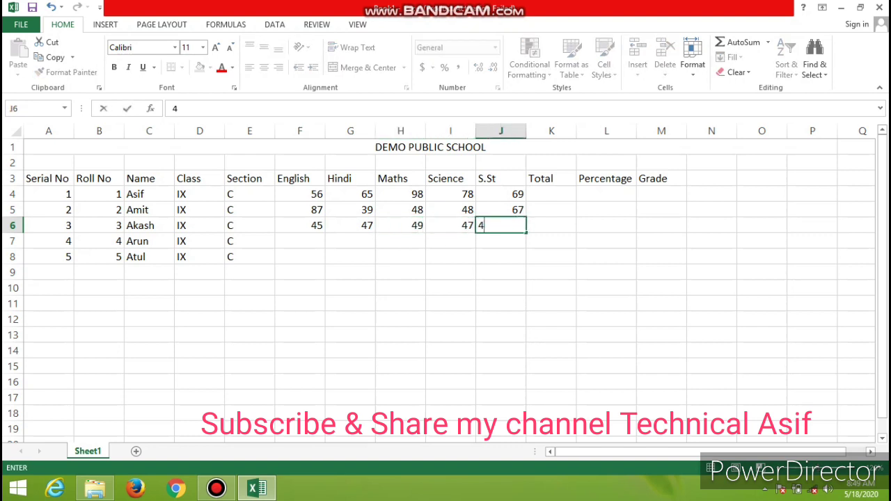
type("2")
key("Return")
Step: Enter the row 7 marks: 58, 57, 54, 59 and 51
key("Left")
key("Left")
key("Left")
key("Left")
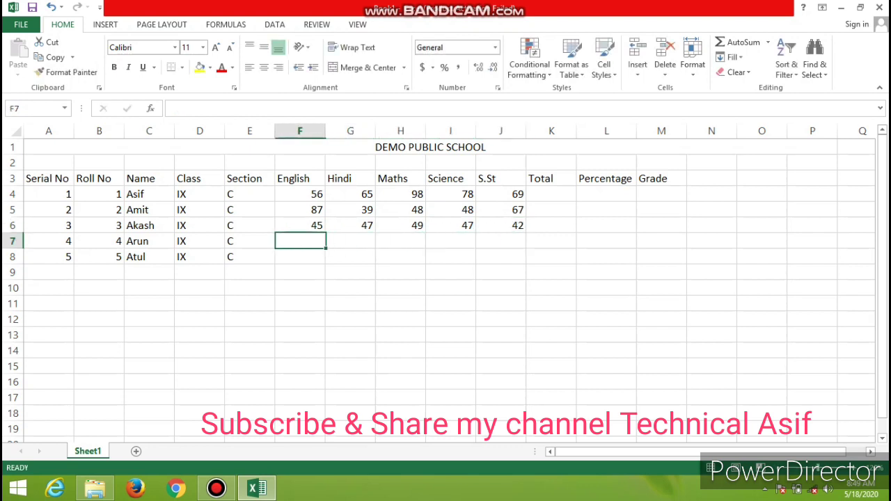
type("58")
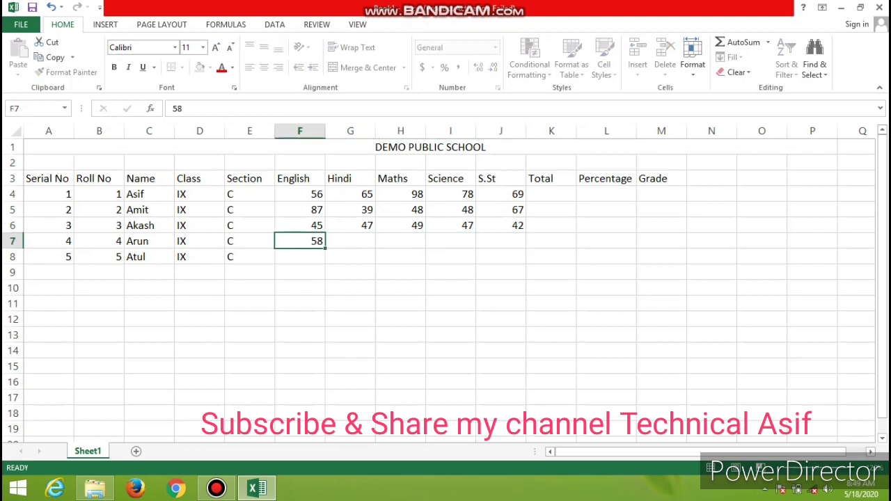
key("Right")
type("57")
key("Right")
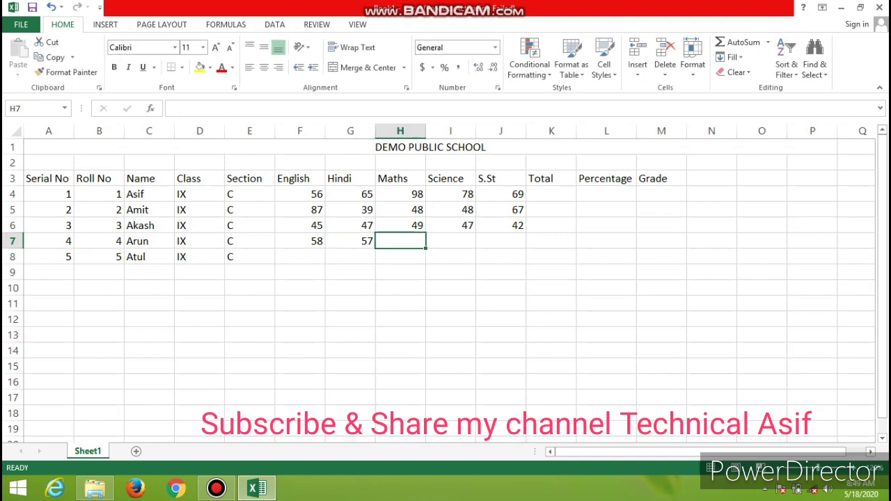
type("54")
key("Right")
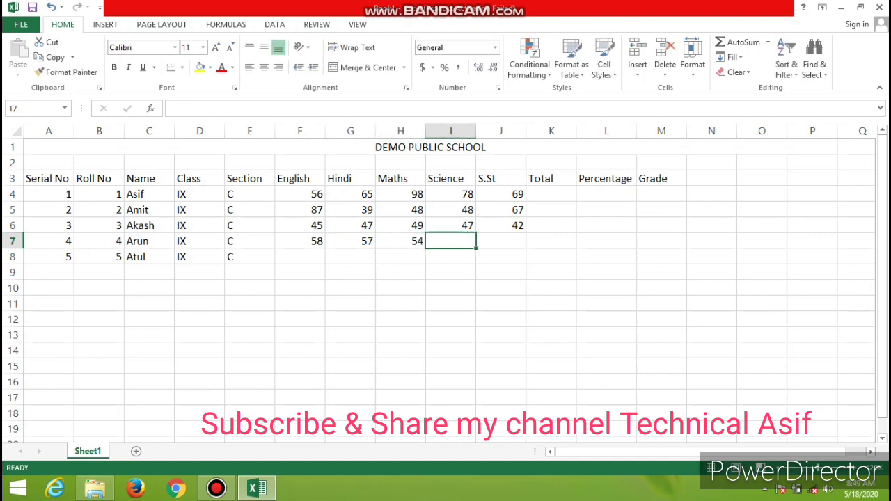
type("59")
key("Right")
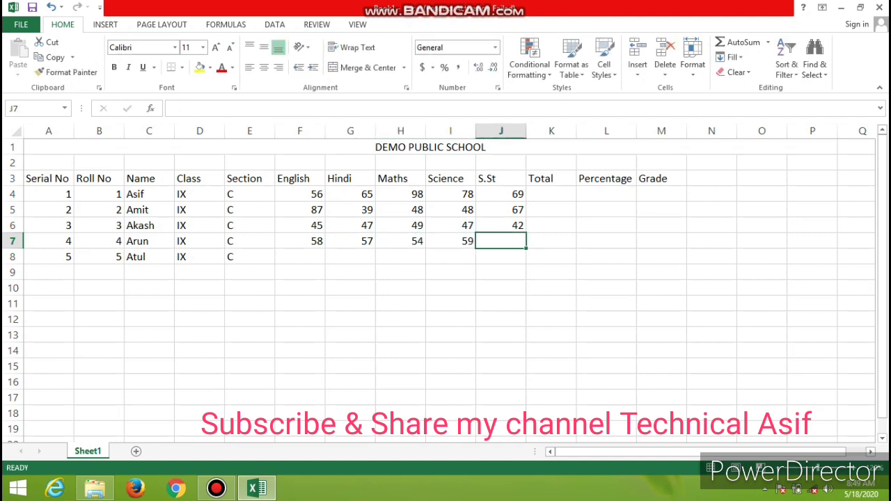
type("51")
key("Down")
Step: Enter the row 8 marks: 52, 57, 37, 39 and 40
key("Left")
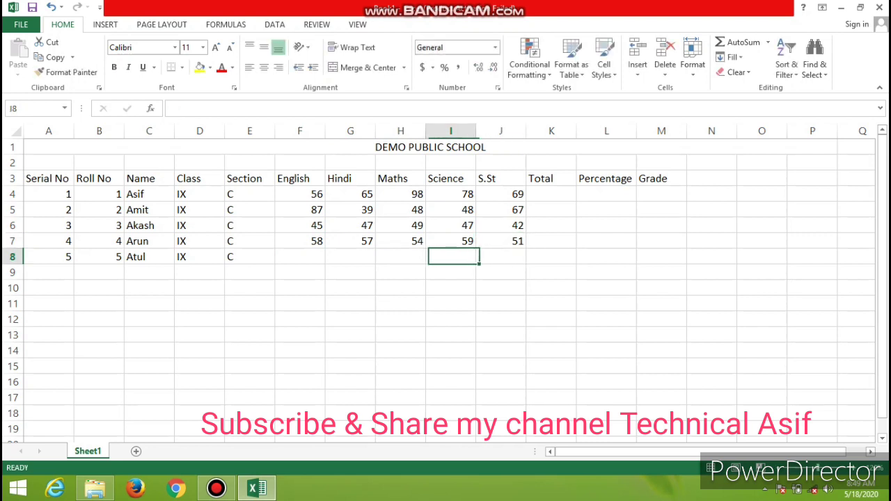
key("Left")
key("Left")
key("Left")
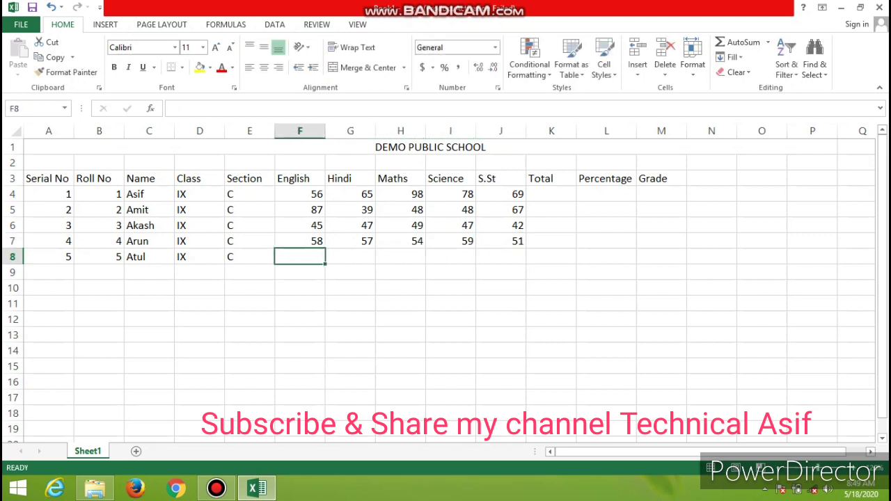
type("52")
key("Right")
type("5")
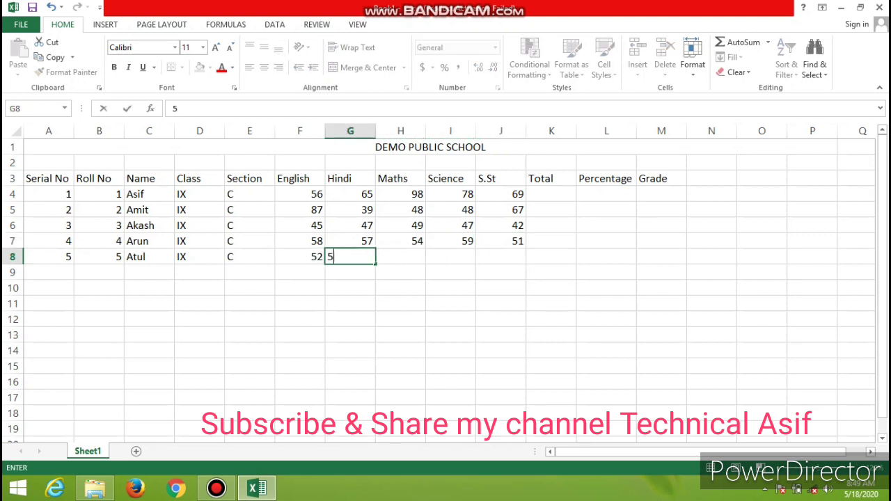
type("7")
key("Right")
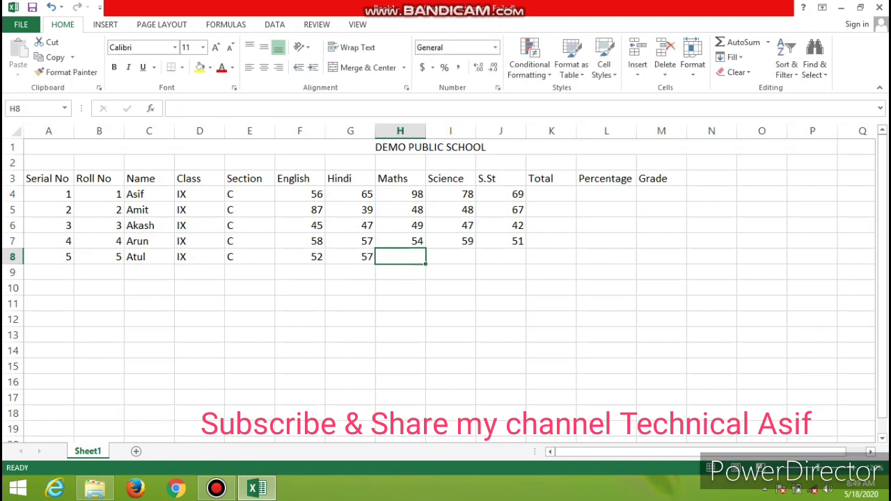
type("37")
key("Right")
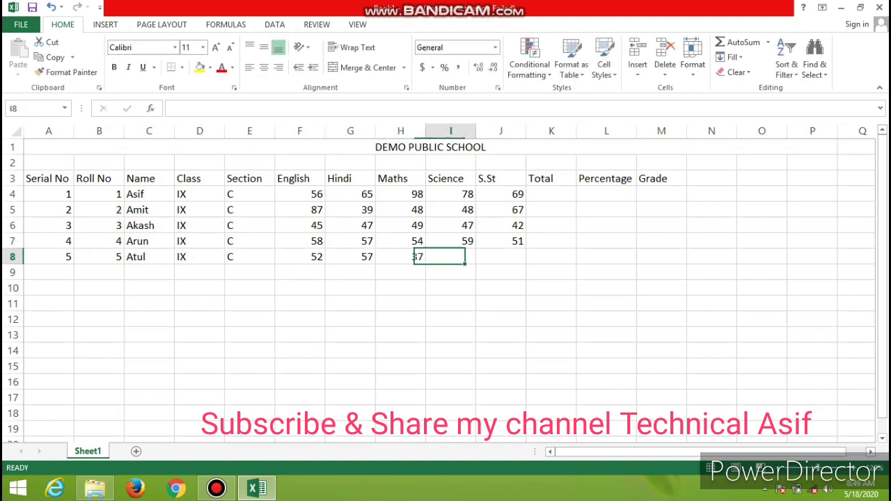
type("39")
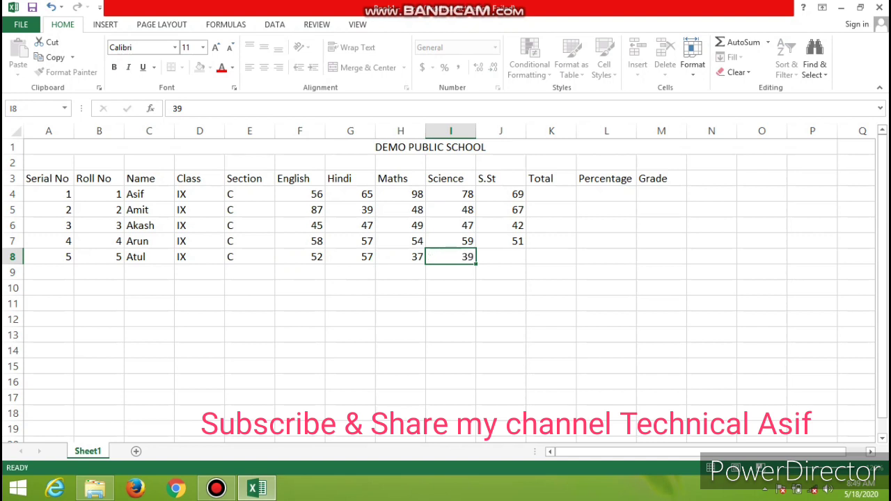
key("Right")
type("40")
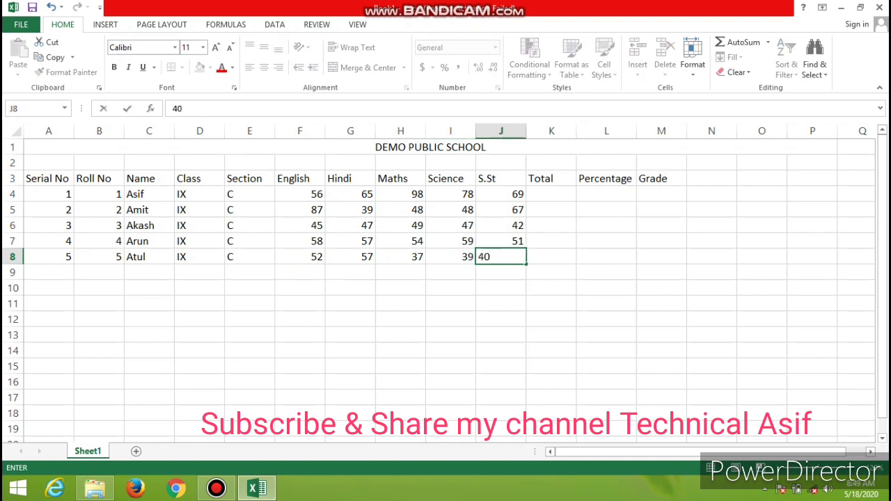
key("Return")
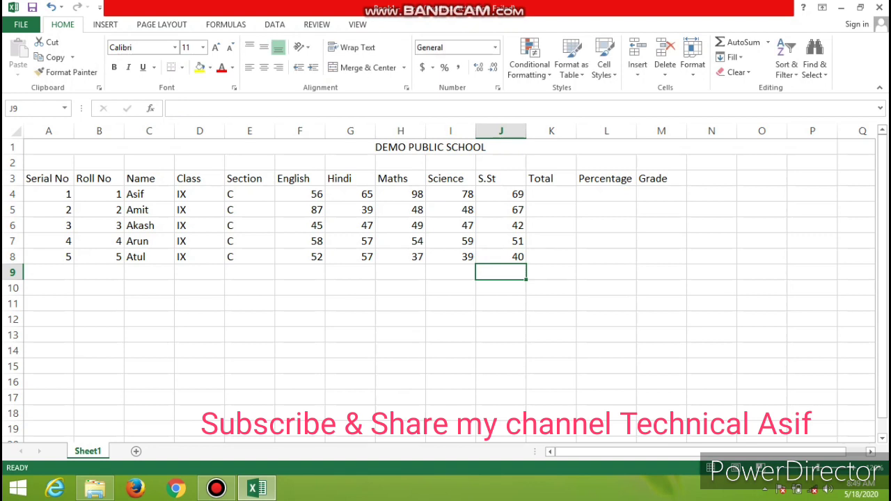
Step: Label A9 'Total no. of student' with a capital T and widen column A to fit
left_click(49, 273)
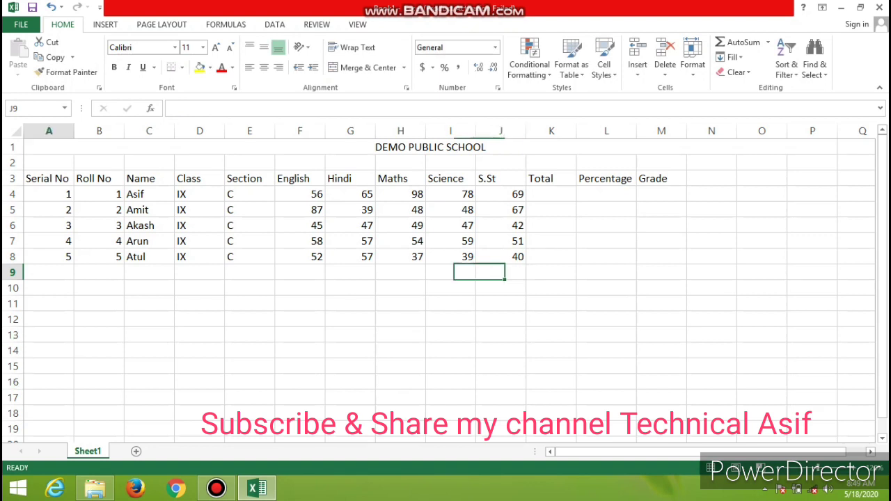
type("t")
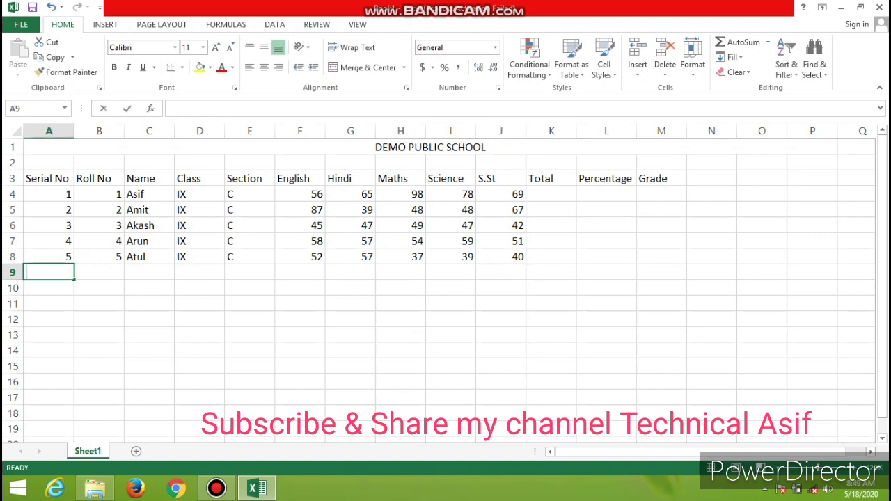
type("ot")
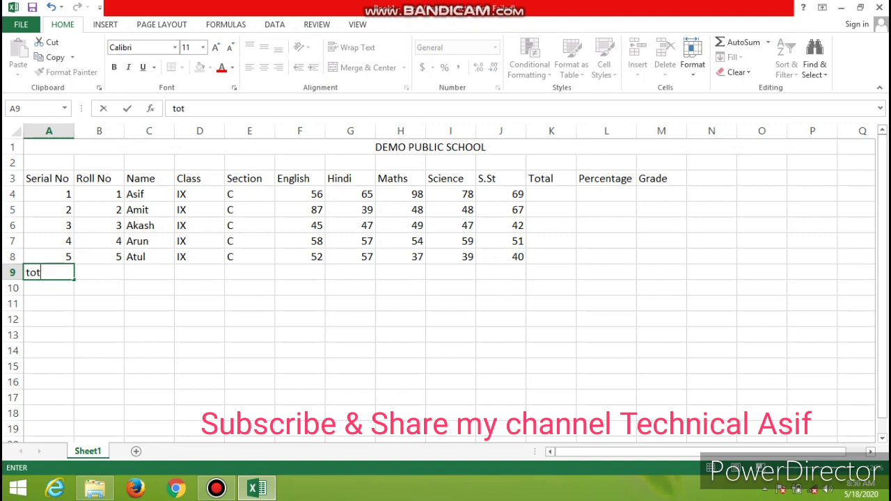
type("al")
type(" no. o")
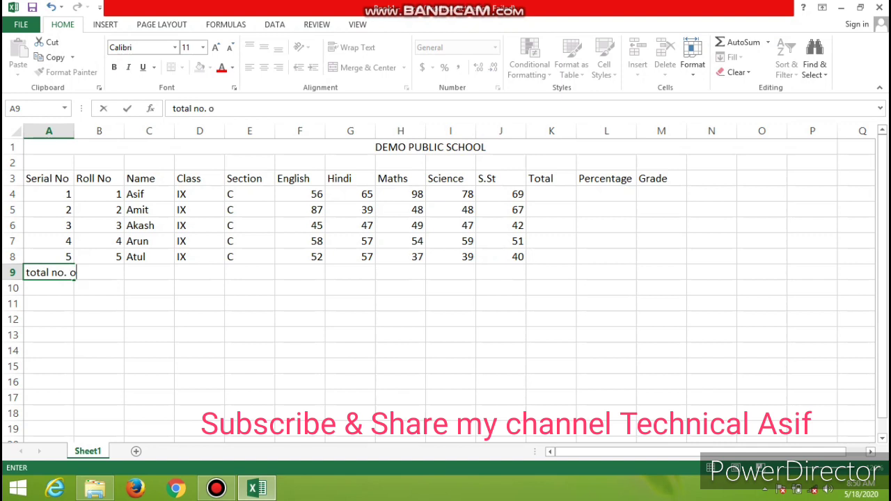
type("f studen")
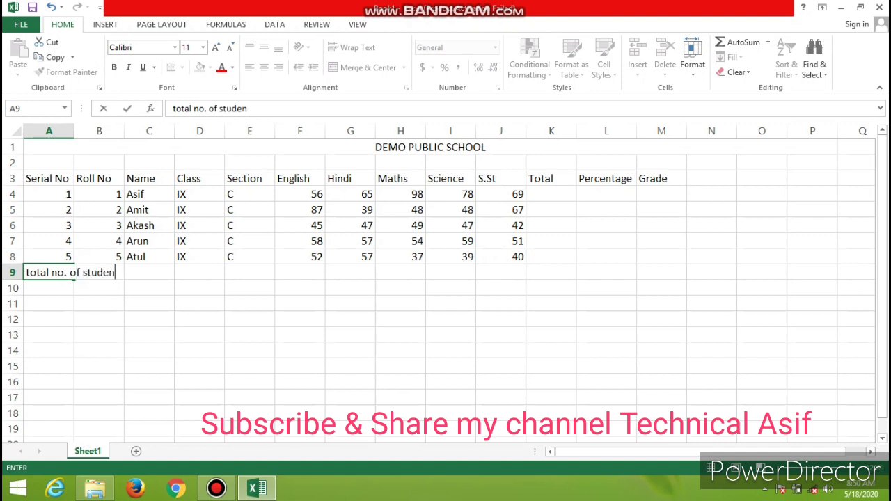
type("t")
left_click(48, 131)
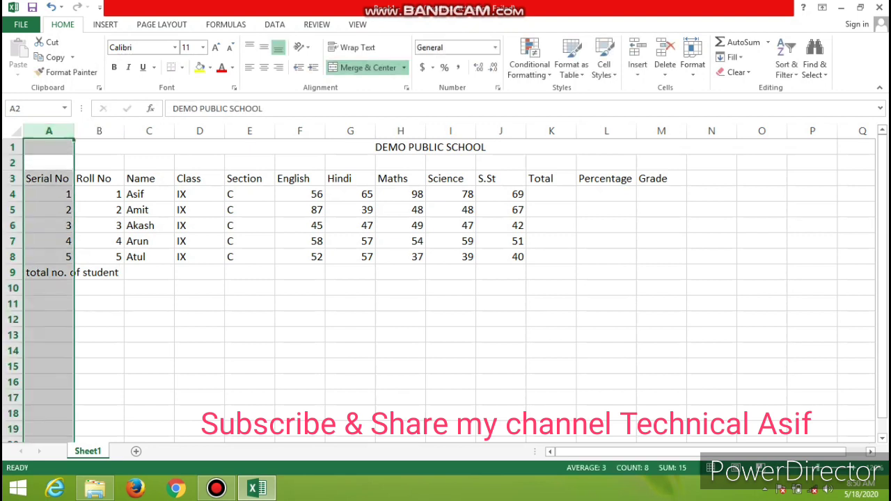
left_click_drag(74, 131, 122, 131)
left_click(72, 272)
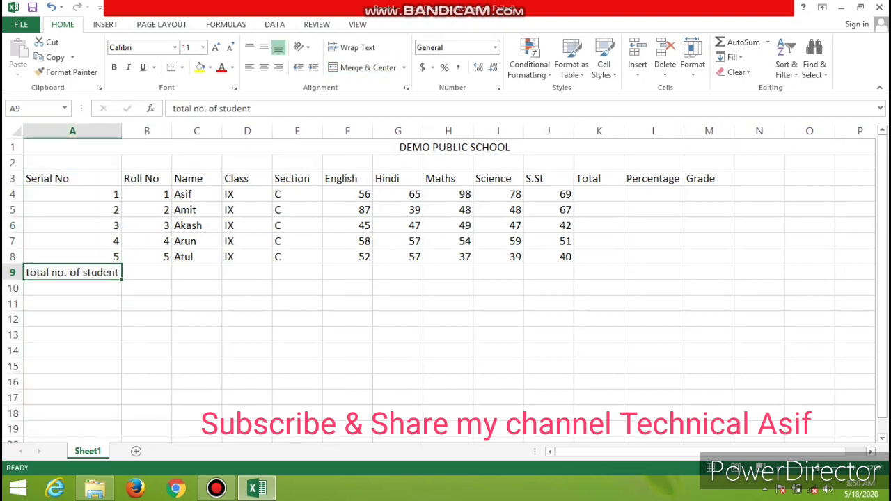
left_click(173, 108)
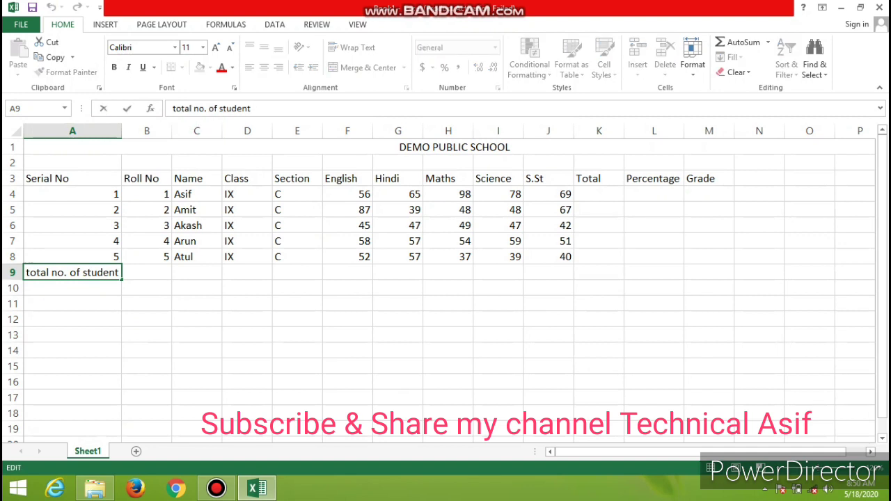
key("Delete")
type("T")
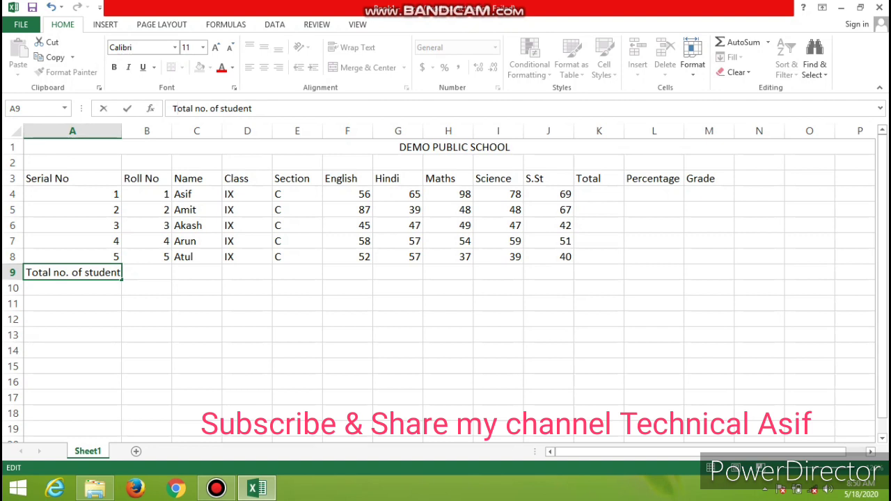
left_click(146, 272)
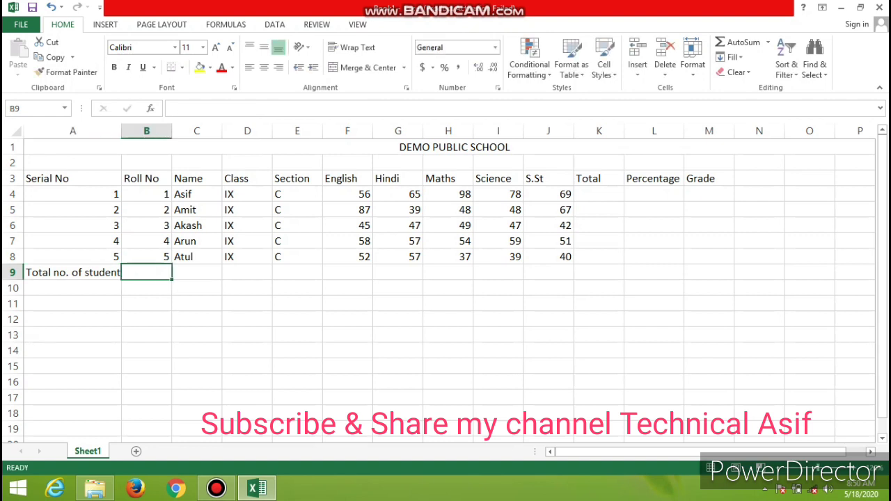
Step: Add the labels 'Max' in E9 and 'Min' in E10
left_click(298, 272)
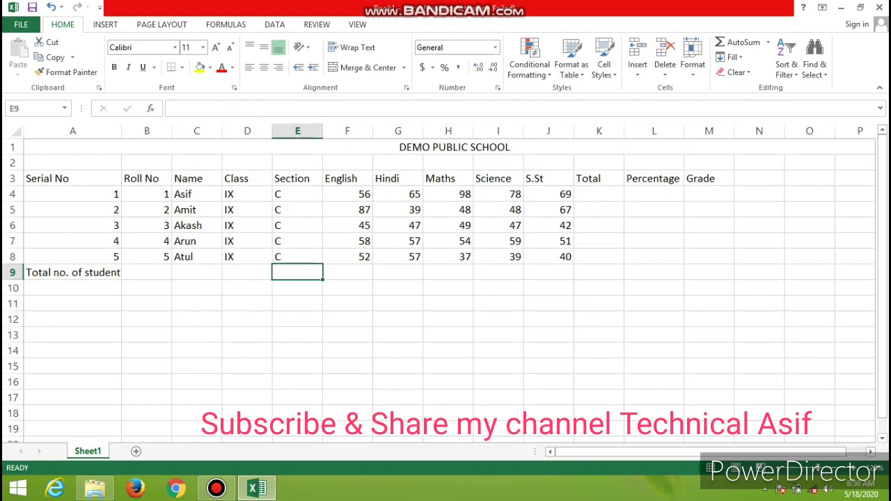
type("max")
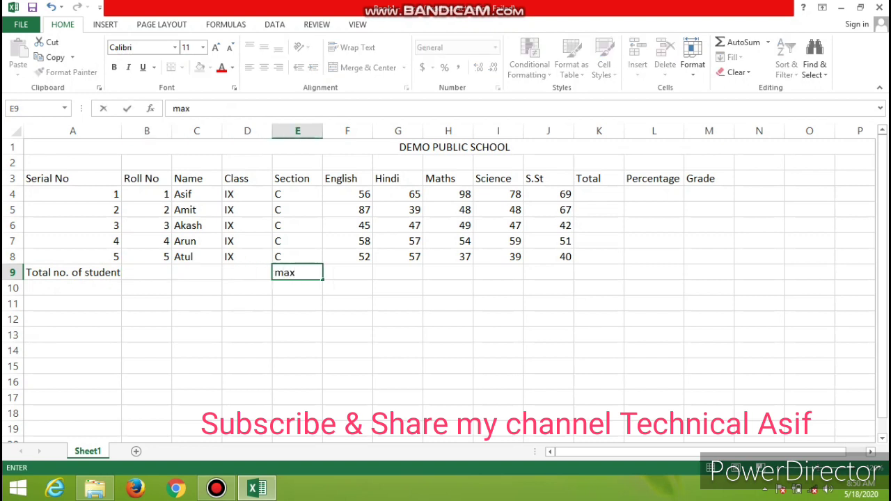
key("Left")
key("Left")
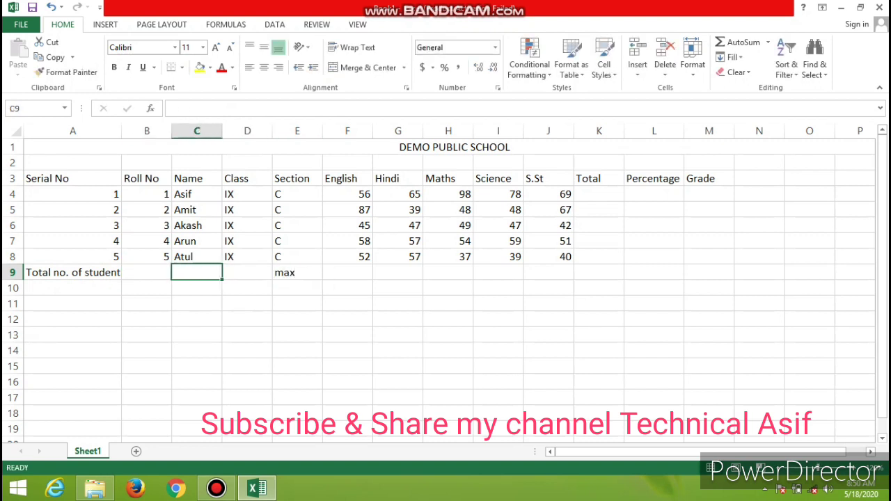
left_click(297, 272)
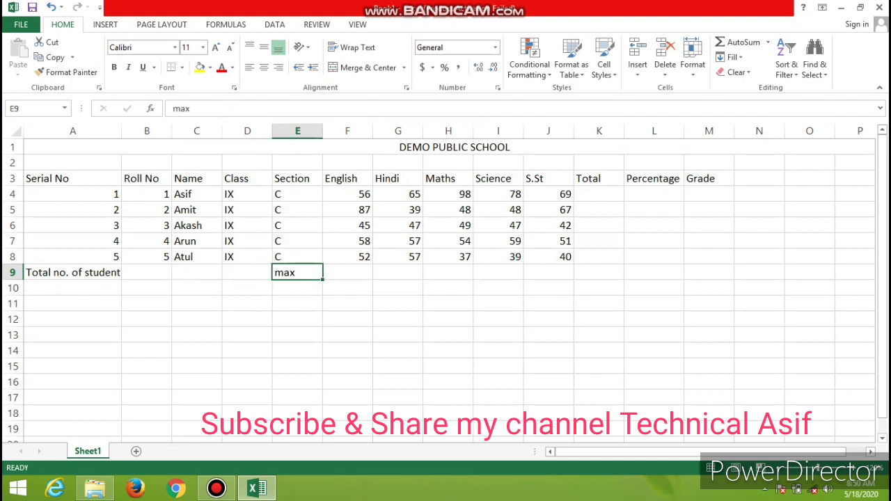
double_click(296, 273)
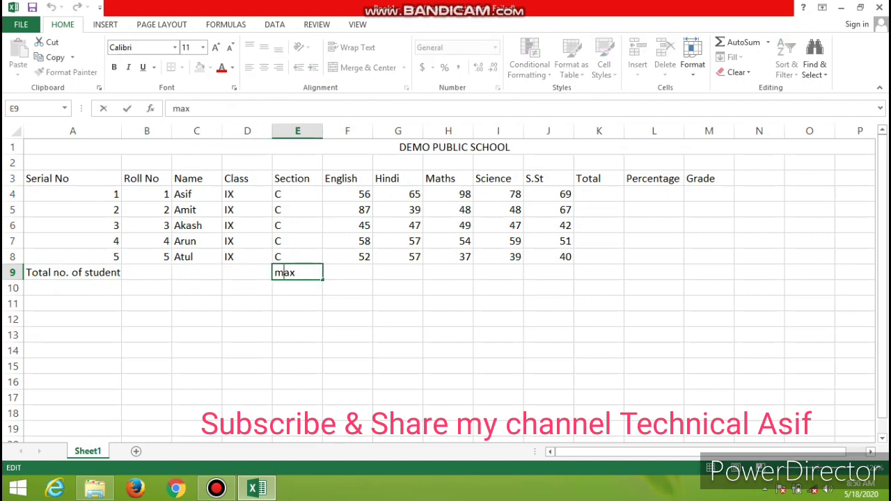
key("BackSpace")
type("M")
key("Return")
type("Min")
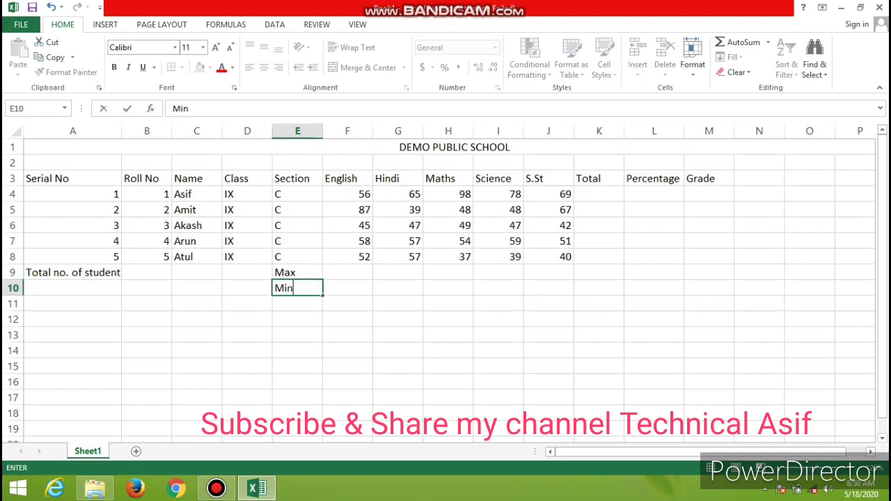
Step: Enter =SUM(F4:J4) in K4, giving the first student's total of 366
left_click(348, 273)
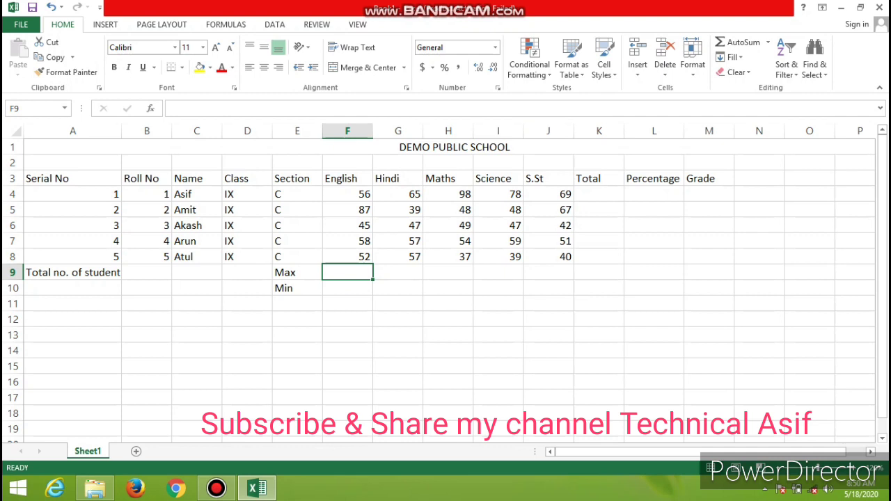
left_click(598, 194)
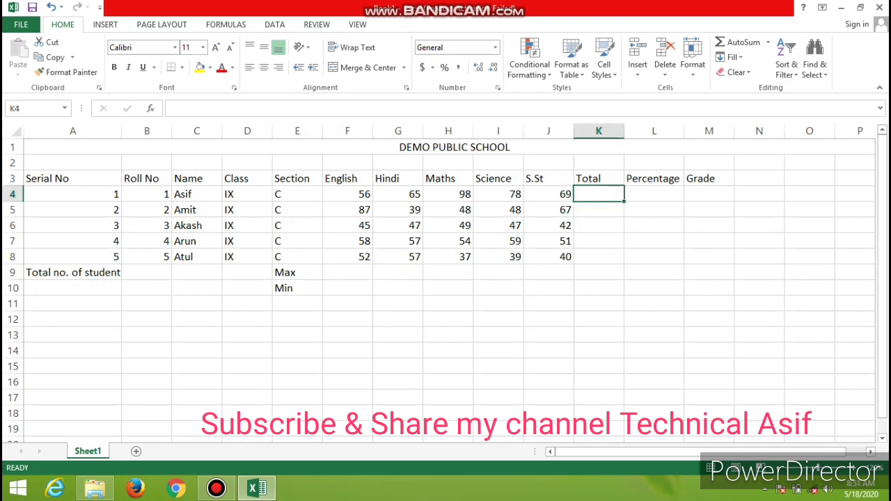
type("=s")
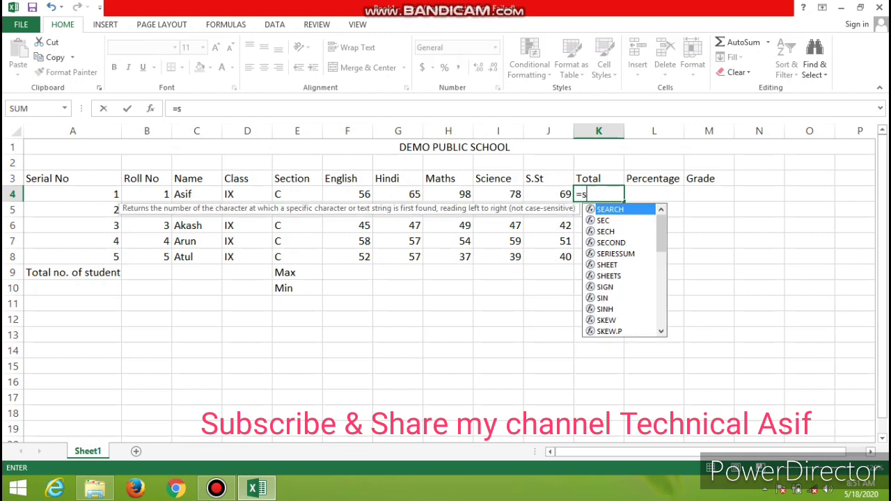
type("um")
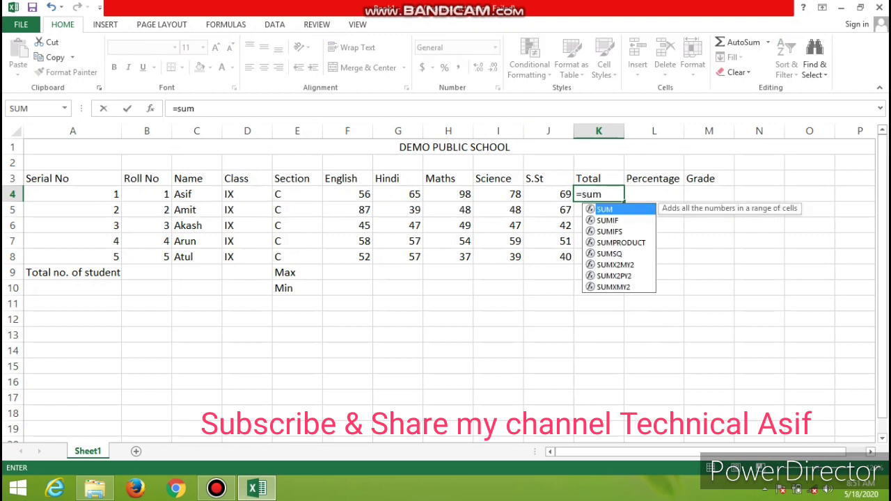
type("(")
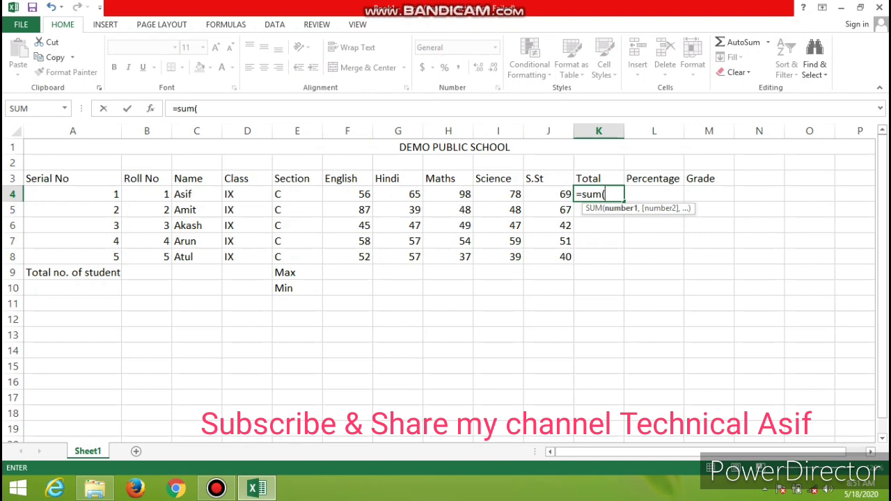
left_click(348, 193)
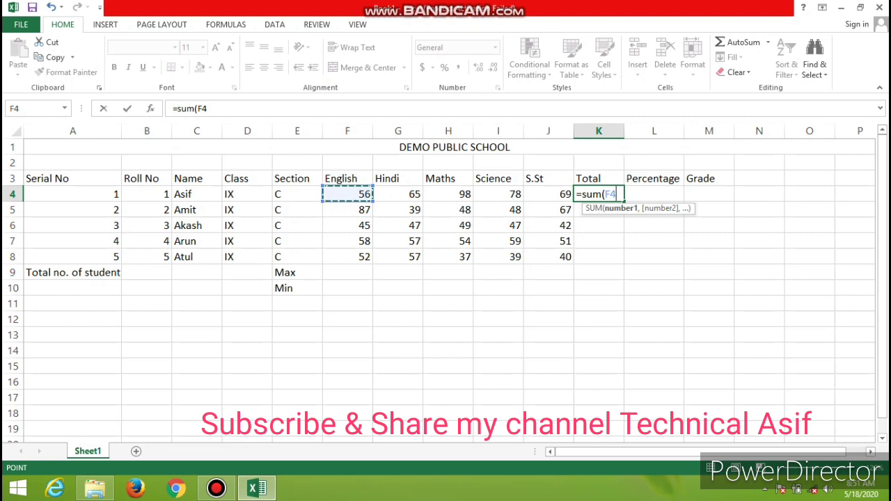
key("F8")
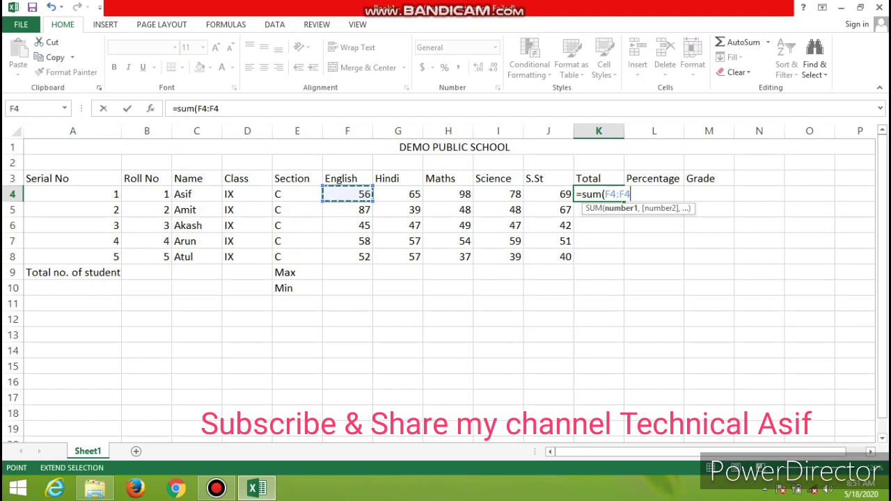
key("BackSpace")
key("BackSpace")
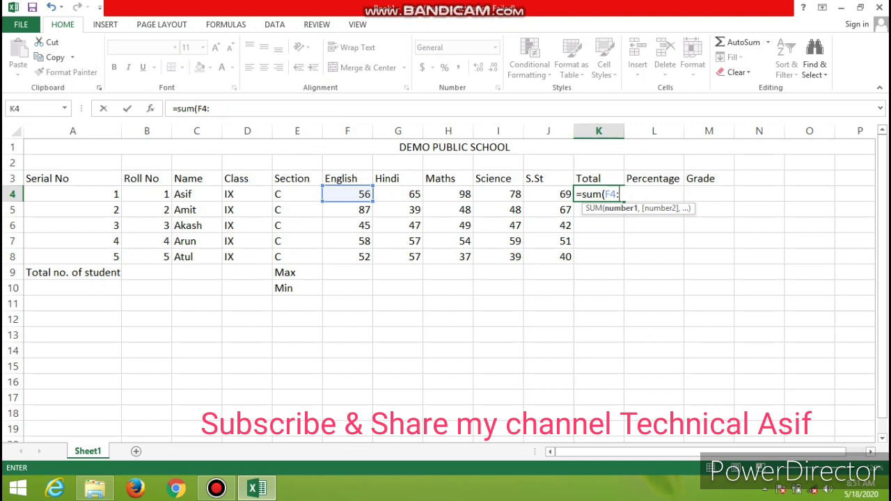
key("Left")
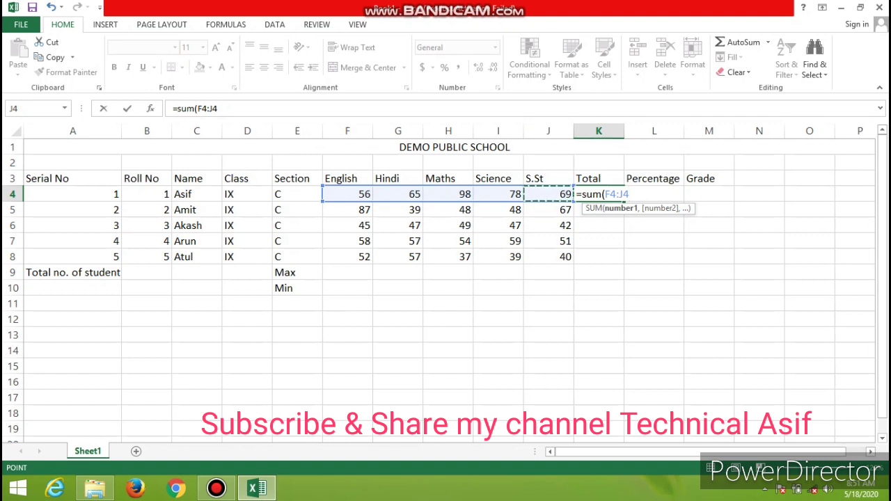
type(")")
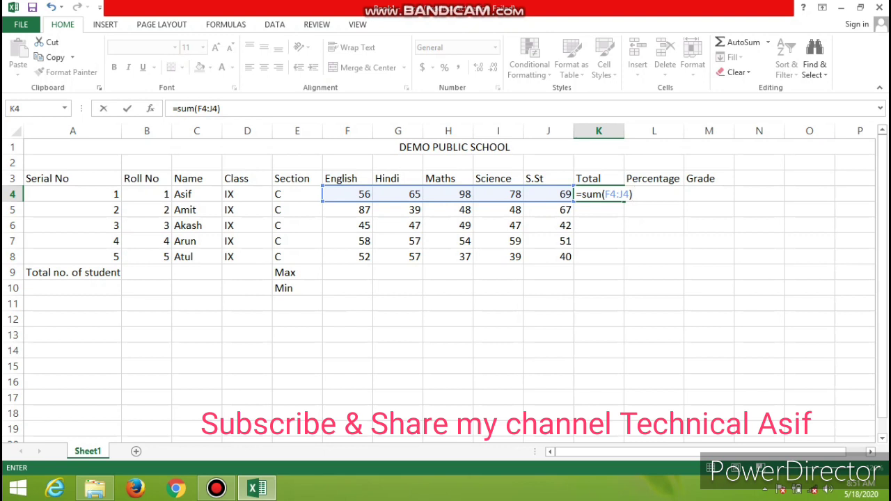
key("Return")
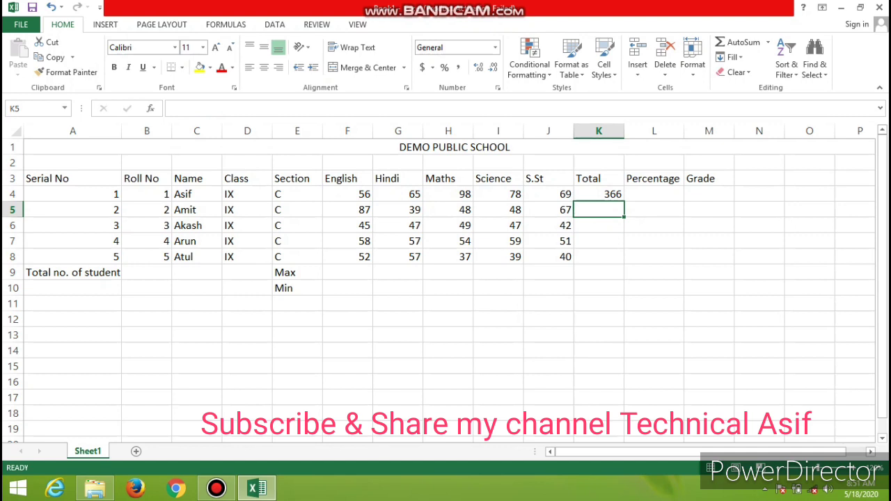
left_click(598, 194)
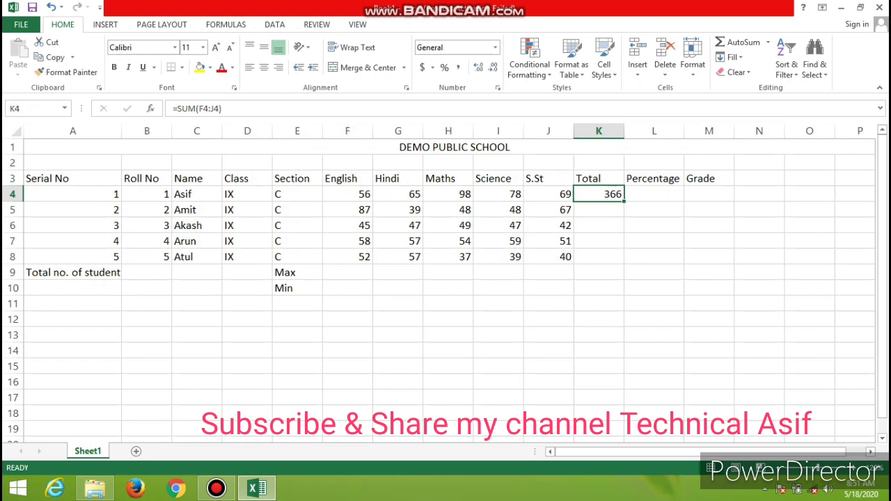
Step: Fill the SUM formula from K4 down to K8, giving totals 289, 230, 279 and 225
left_click_drag(624, 202, 613, 245)
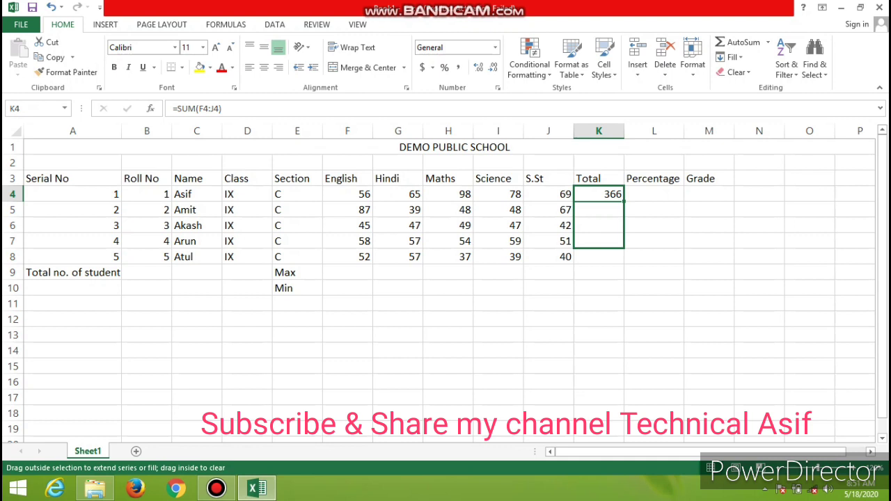
left_click_drag(613, 245, 613, 259)
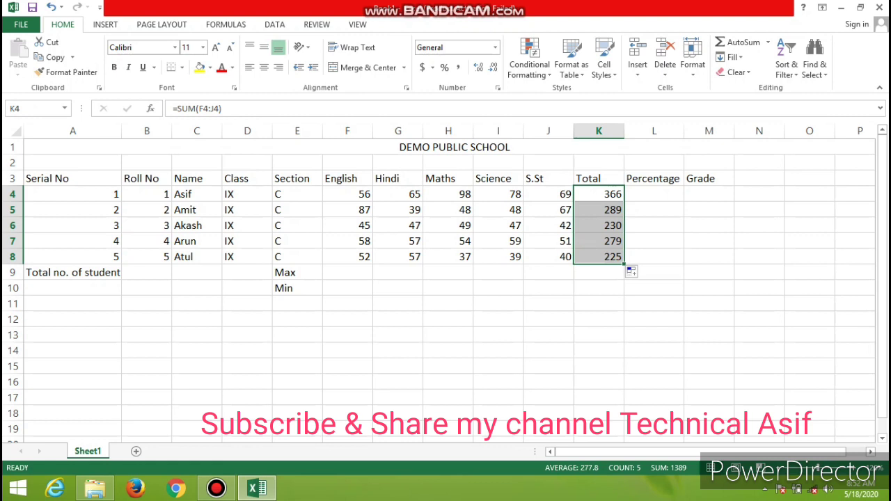
left_click(599, 194)
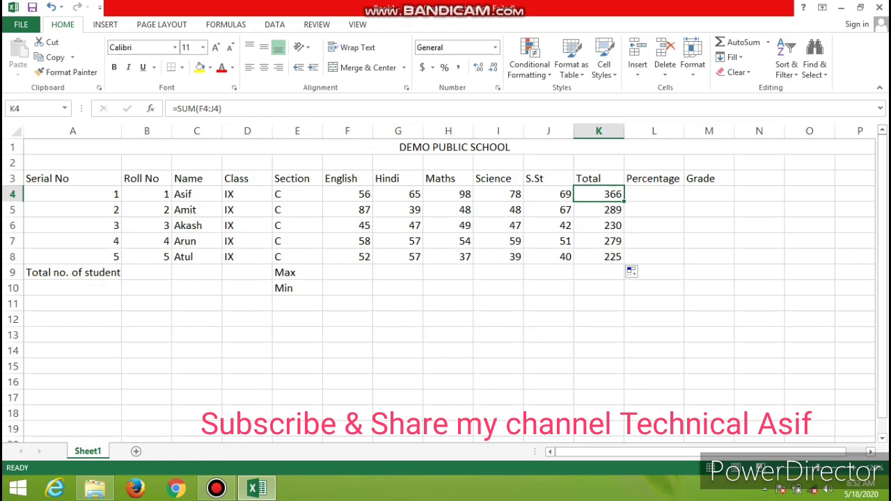
left_click(654, 194)
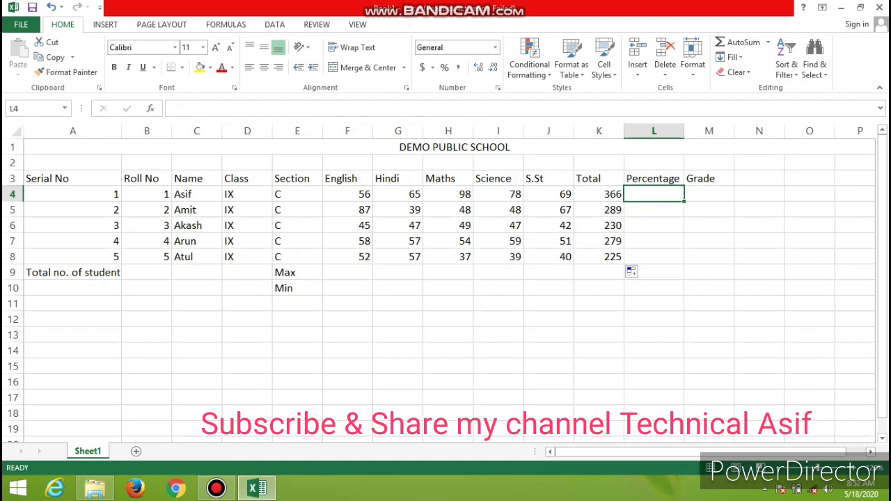
Step: Enter =AVERAGE(F4:J4) in L4, giving the first student's percentage of 73.2
type("=ave")
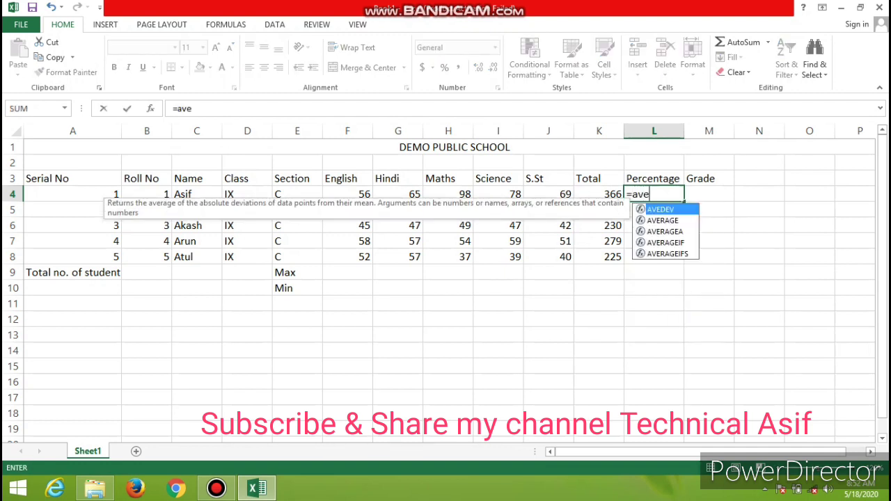
type("rage")
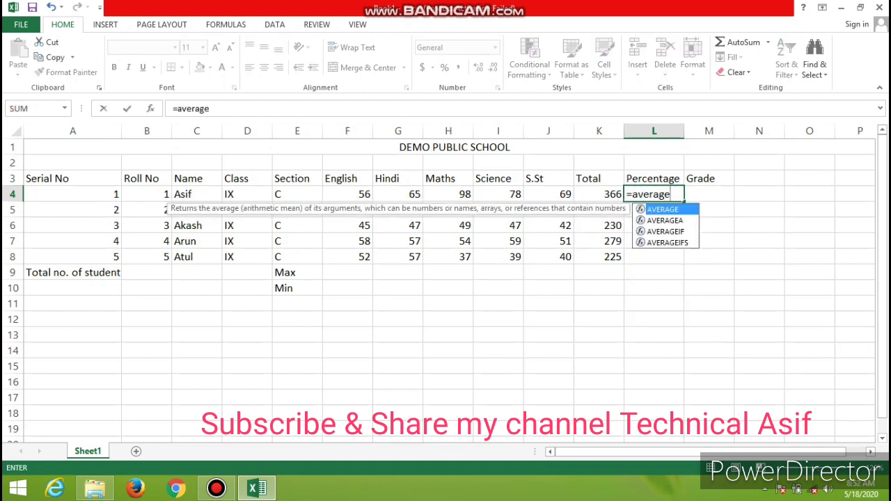
type("(")
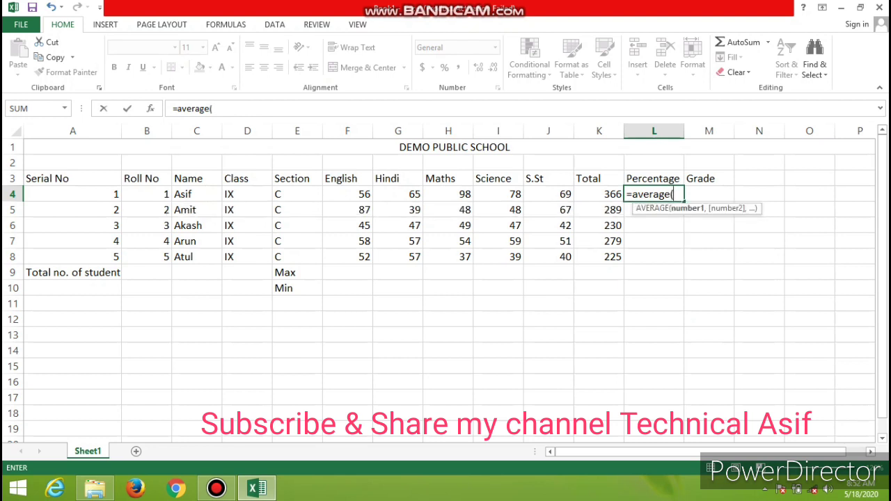
left_click(348, 194)
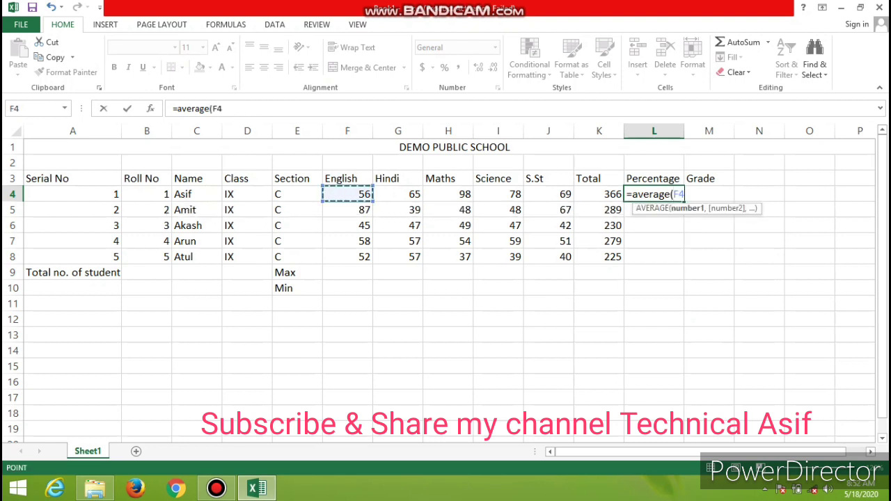
key("F8")
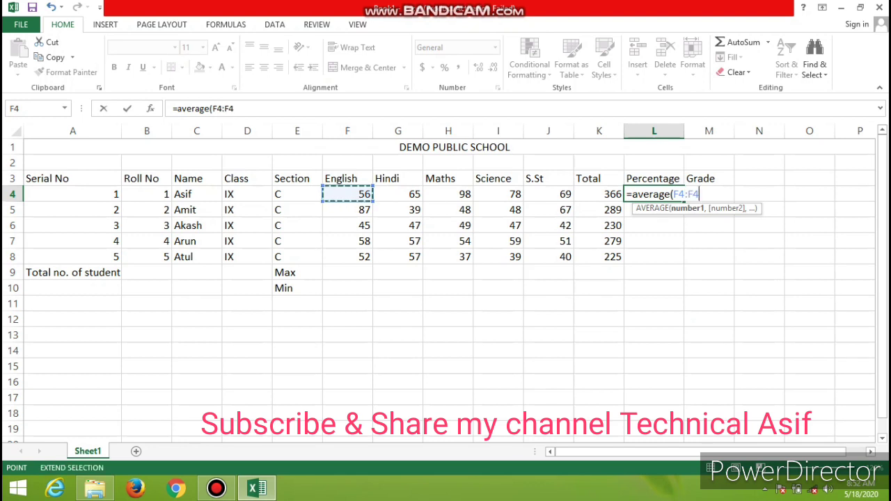
key("BackSpace")
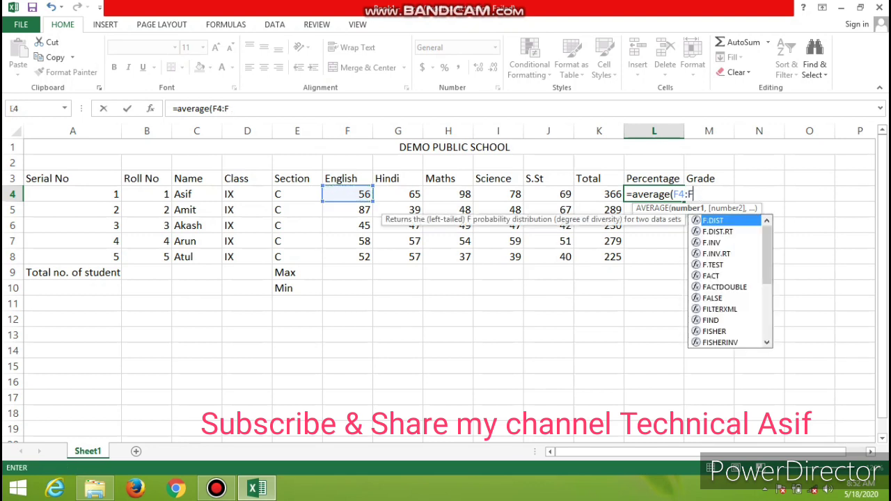
key("BackSpace")
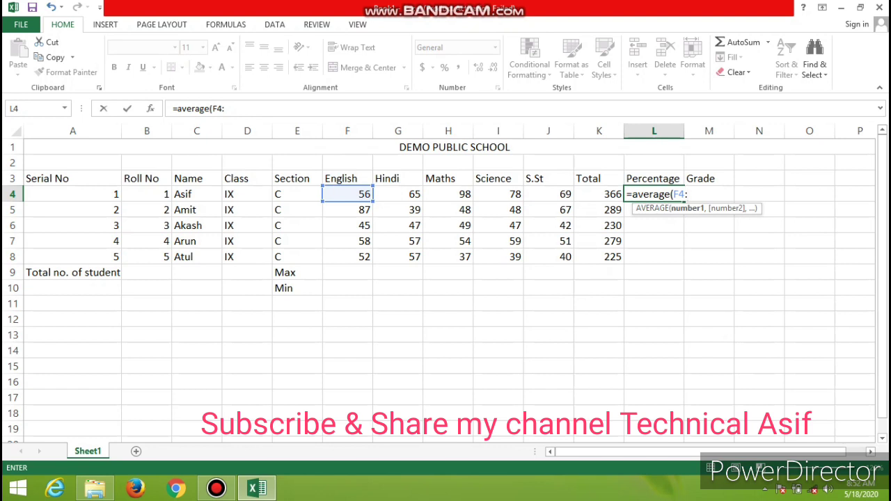
key("Left")
key("Left")
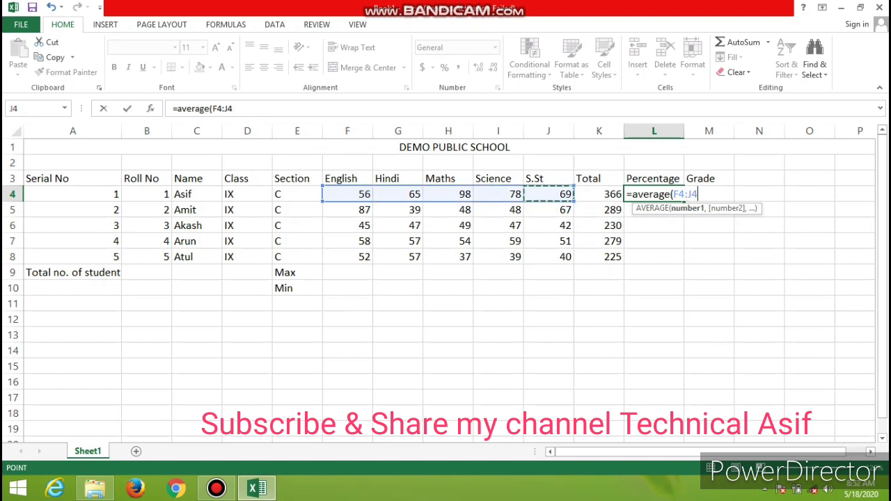
type(")")
key("Return")
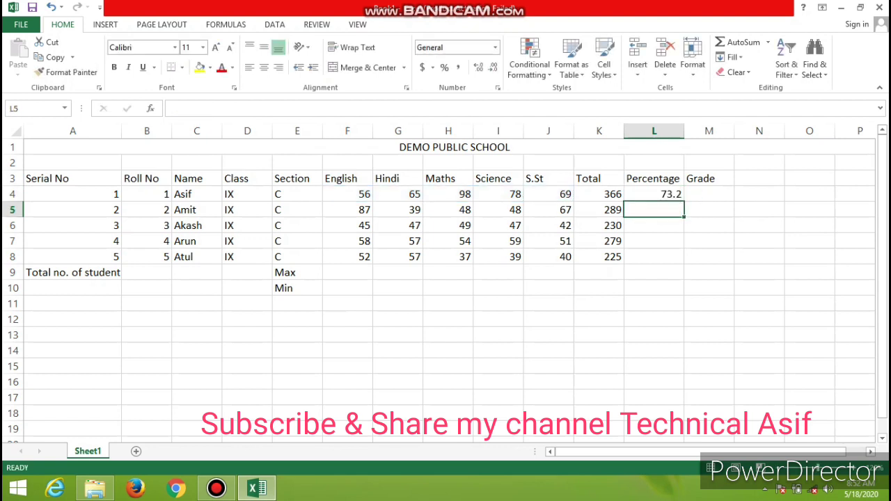
Step: Fill the AVERAGE formula from L4 down to L8, giving 57.8, 46, 55.8 and 45
left_click(654, 194)
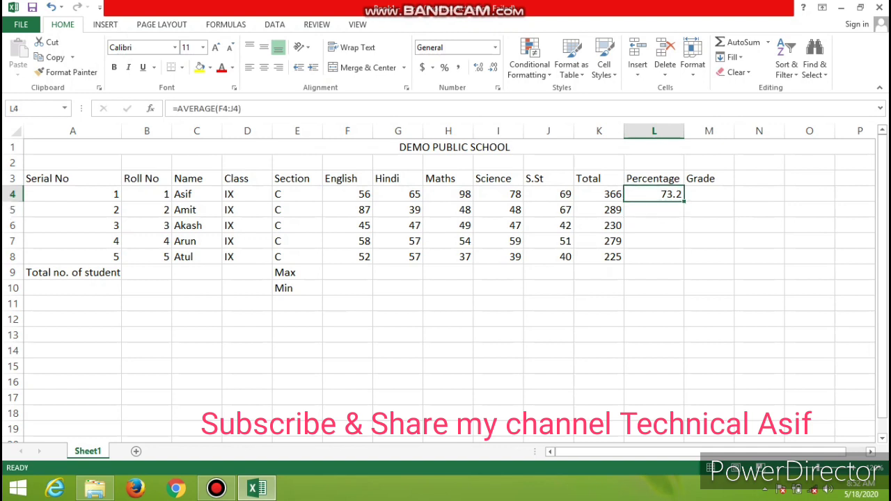
left_click_drag(685, 201, 684, 264)
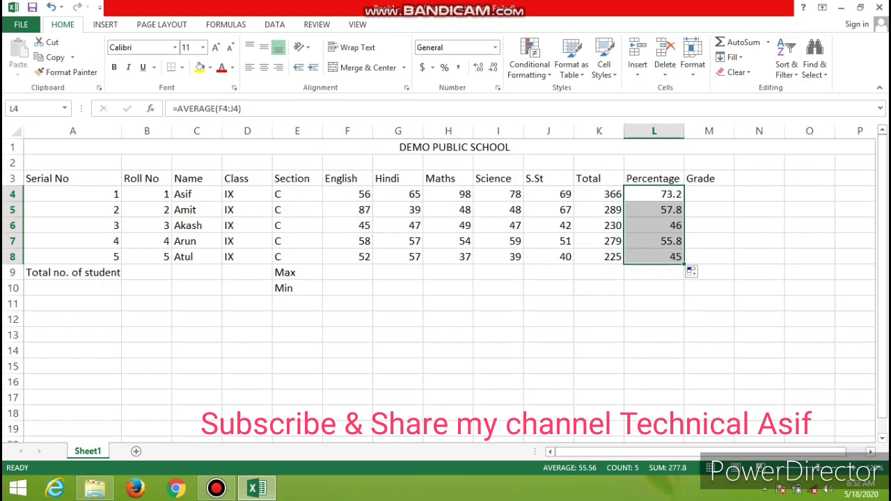
left_click(146, 272)
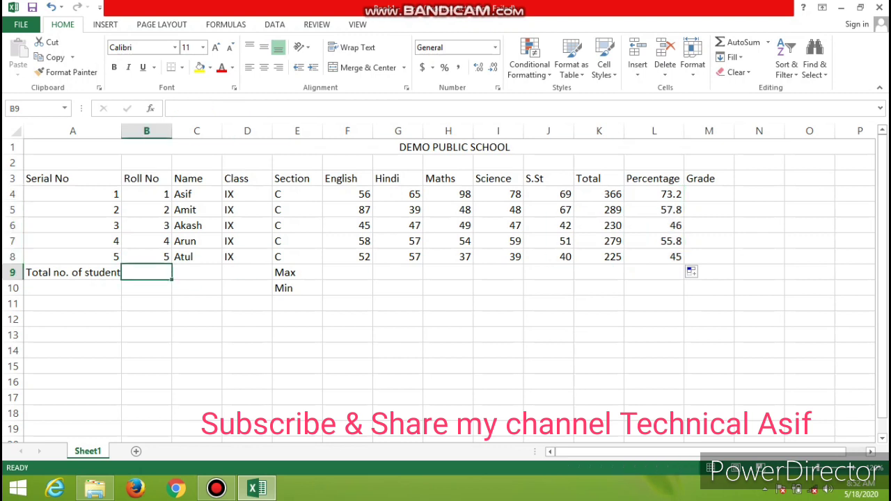
Step: Enter =COUNT(B4:B8) in B9 so the student count shows 5
type("=co")
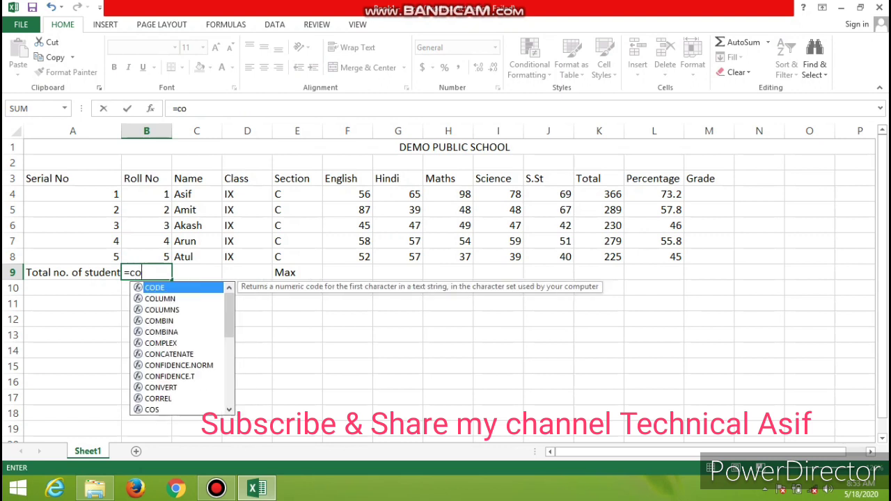
type("unt")
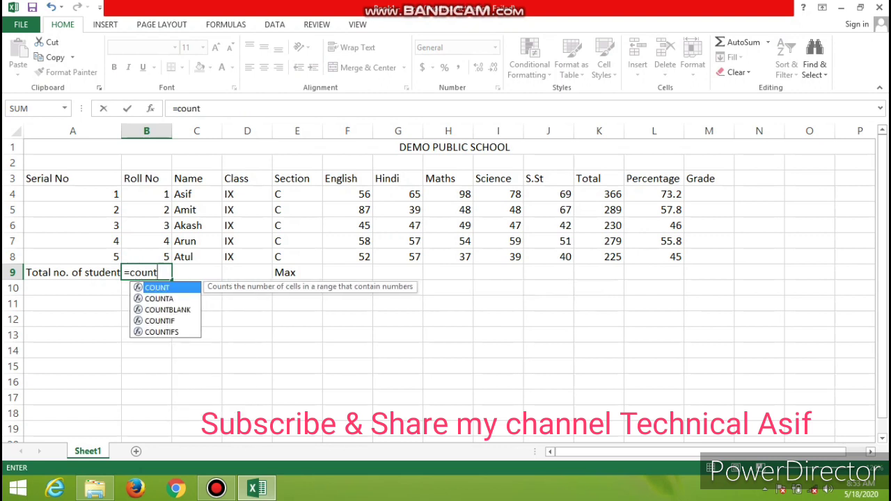
type("(")
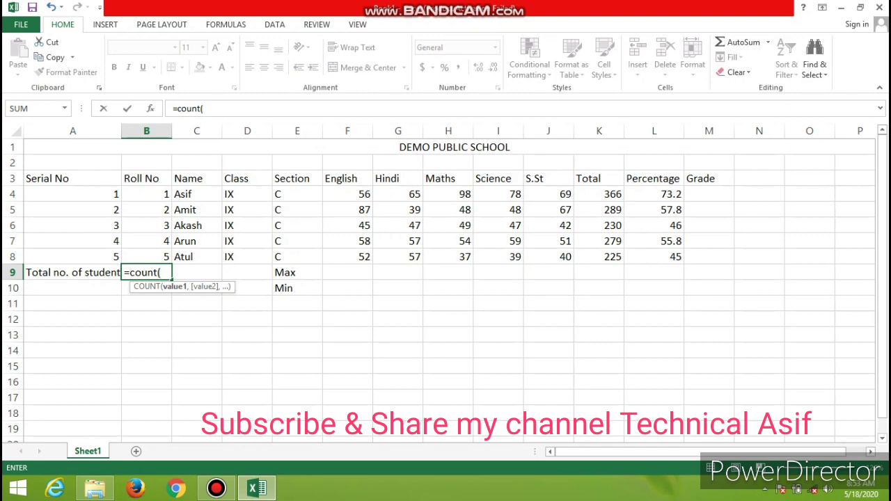
left_click(146, 195)
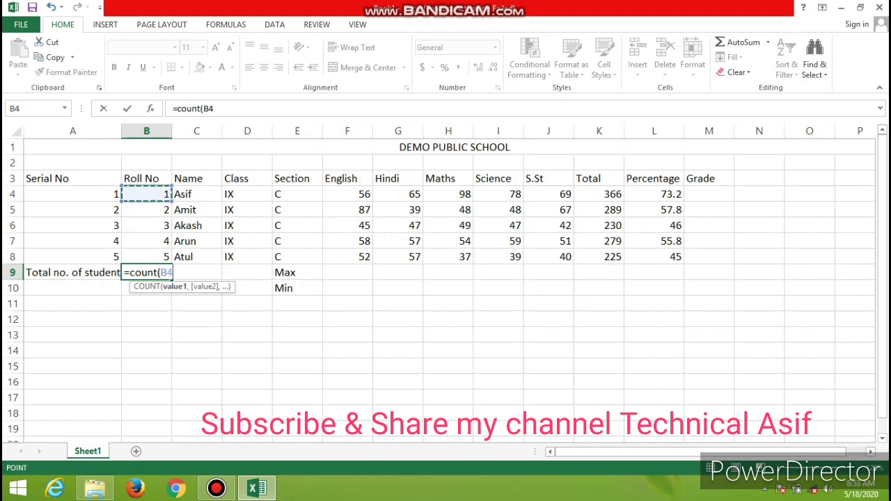
key("F8")
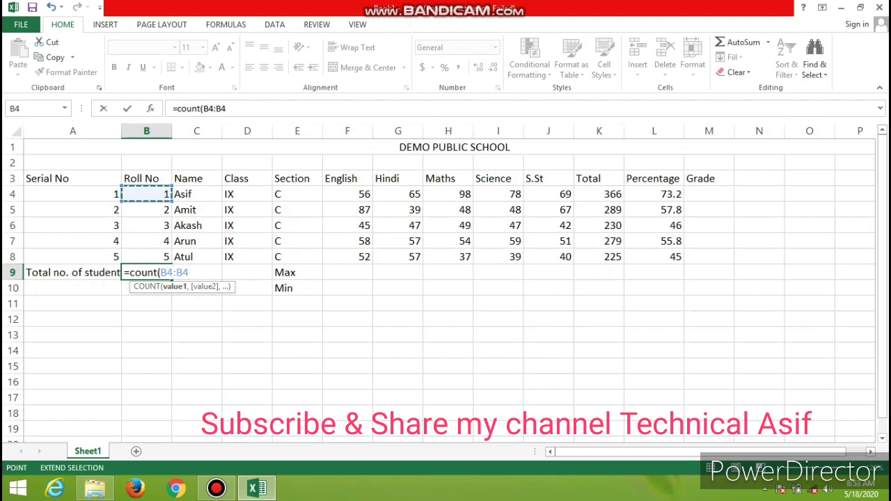
key("BackSpace")
key("BackSpace")
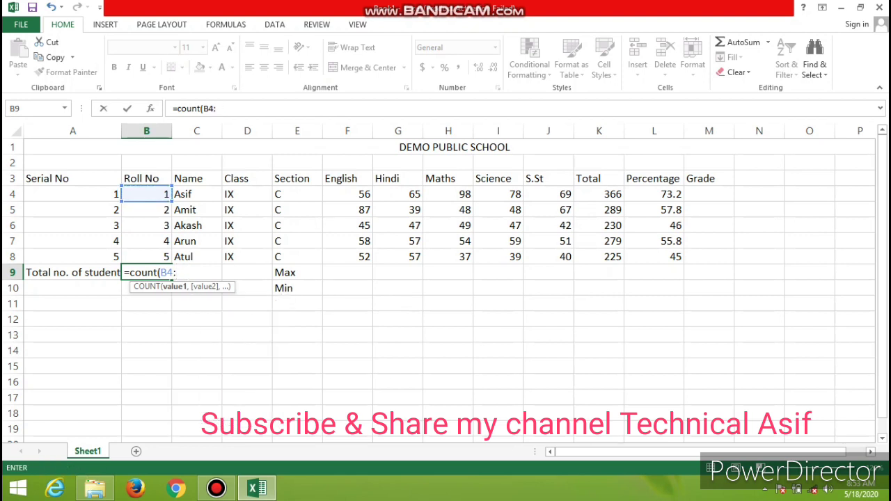
left_click(146, 256)
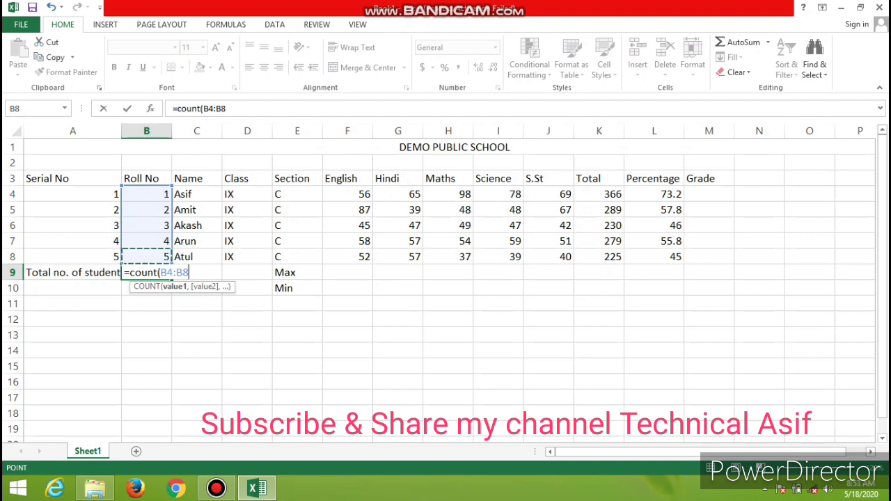
type(")")
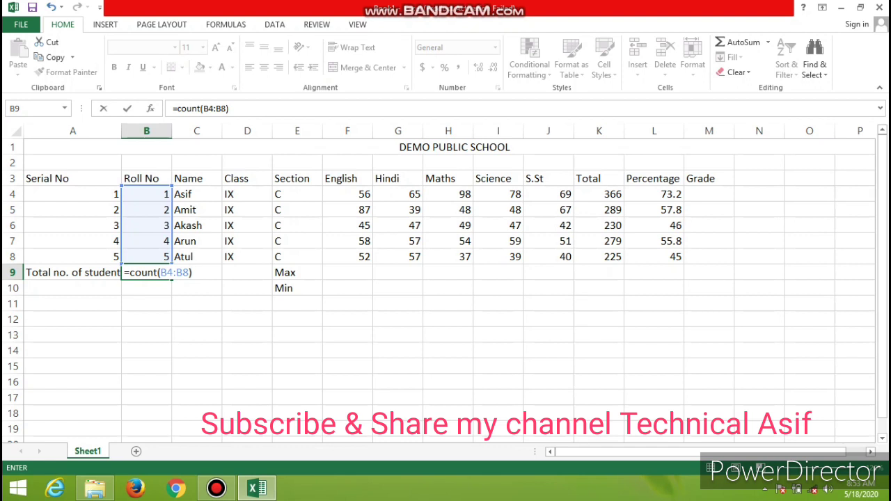
key("Return")
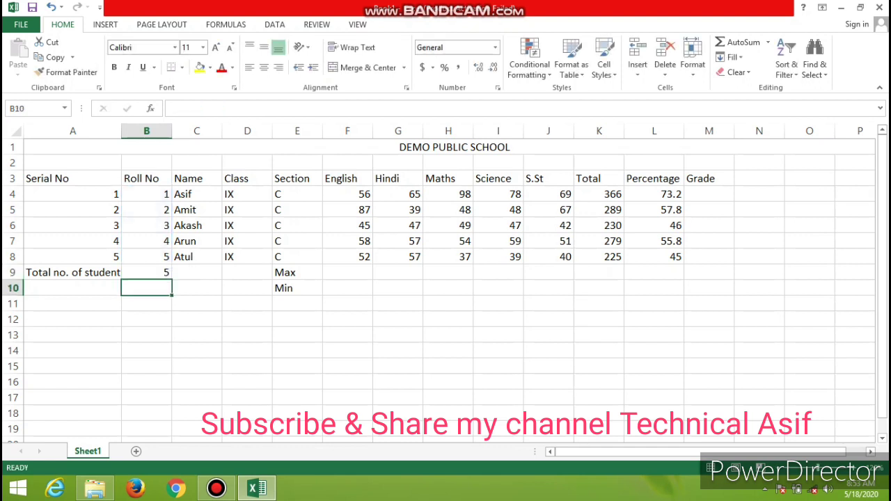
left_click(146, 272)
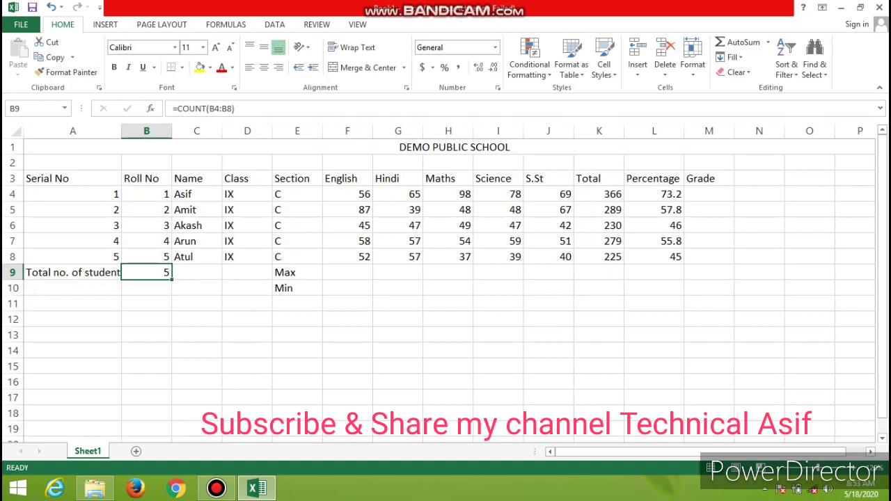
left_click(347, 273)
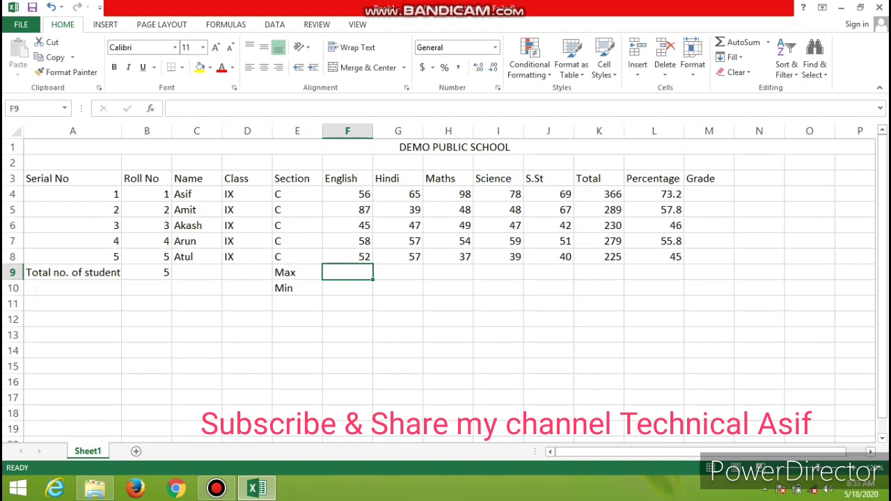
Step: Type =max(f4:f8) in F9 for the highest English mark
type("=")
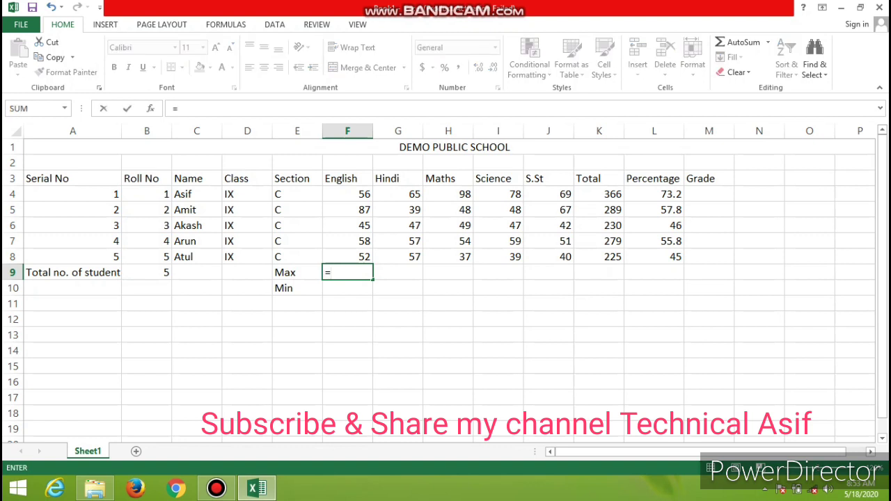
type("ma")
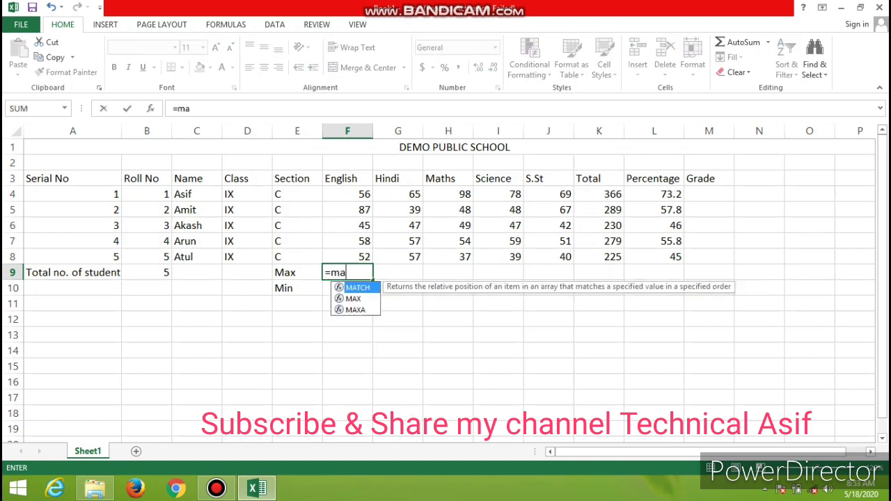
type("x(")
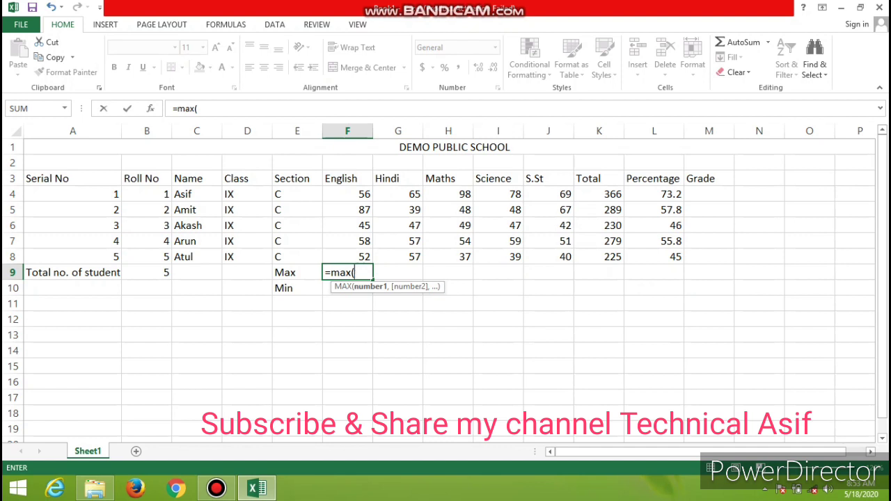
type("f4")
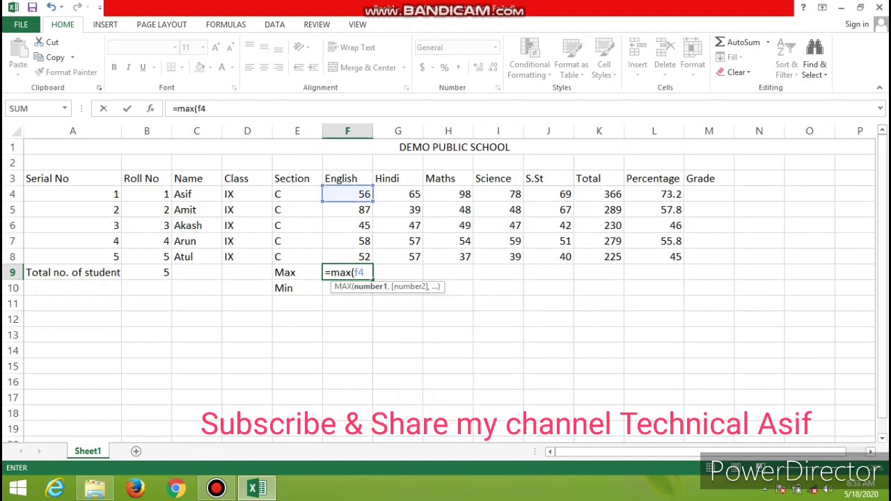
type(":f8")
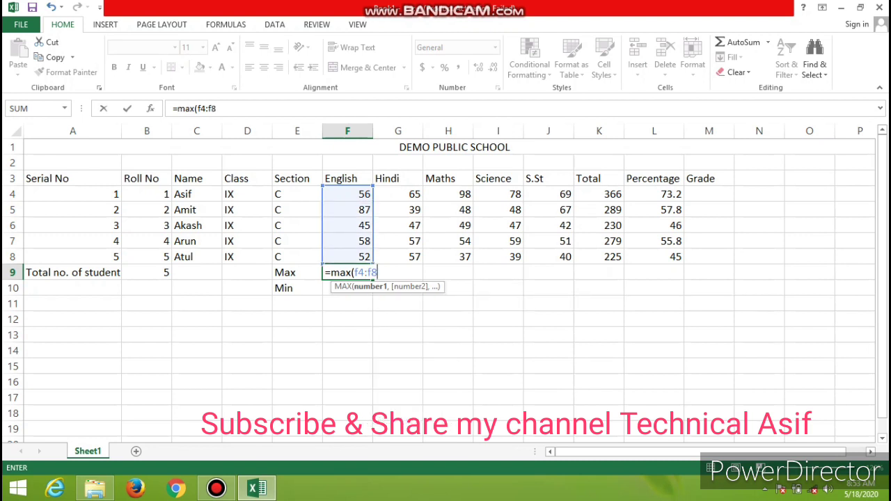
type(")")
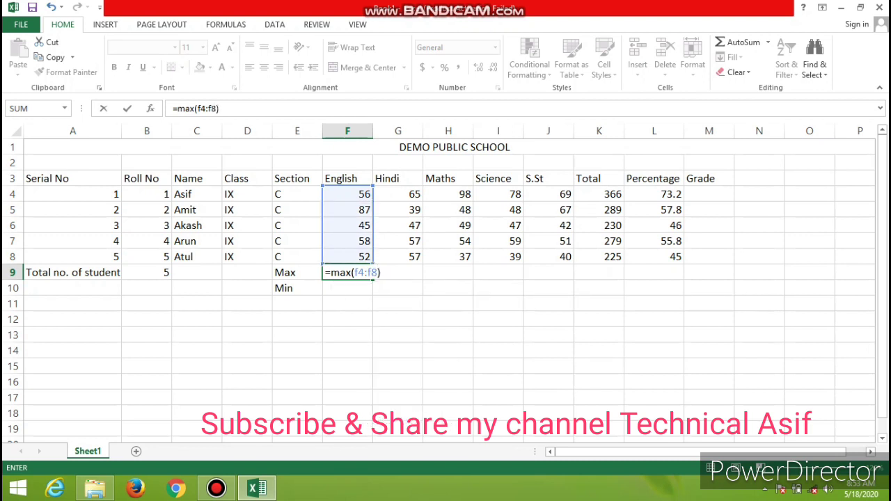
Step: Commit the Max formula (87) and enter =min(f4:f8) in F10, returning 45
key("Return")
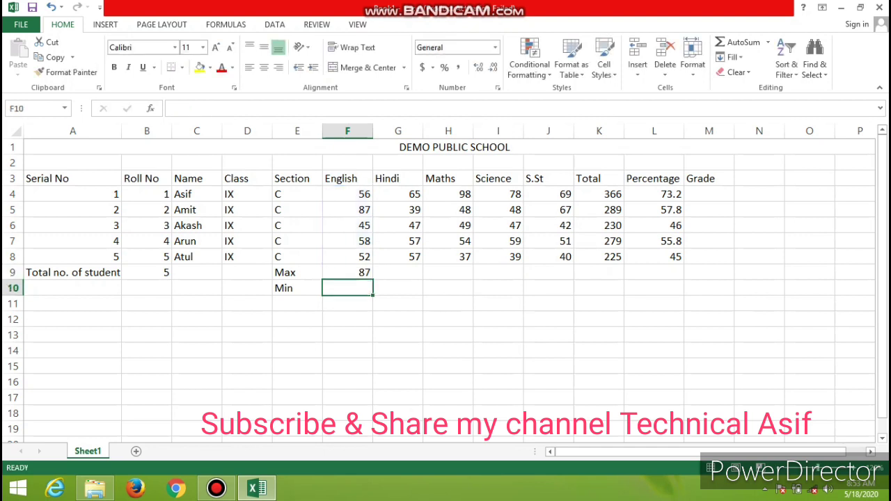
type("=")
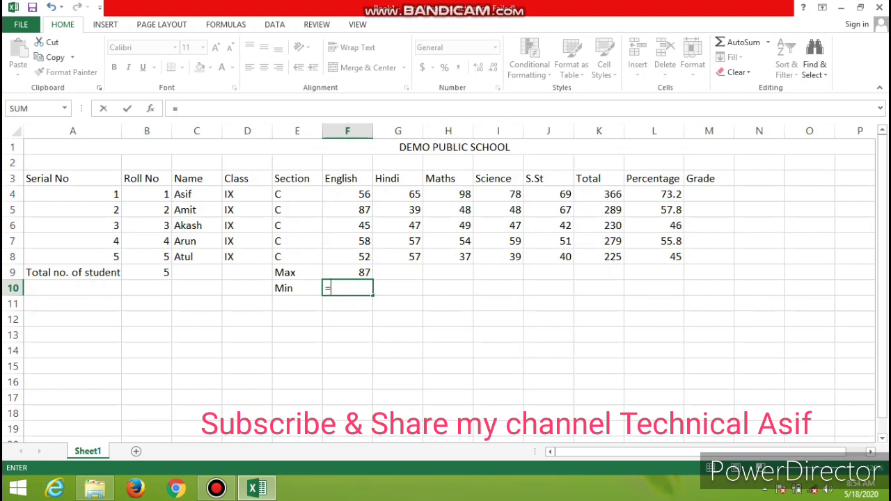
type("min")
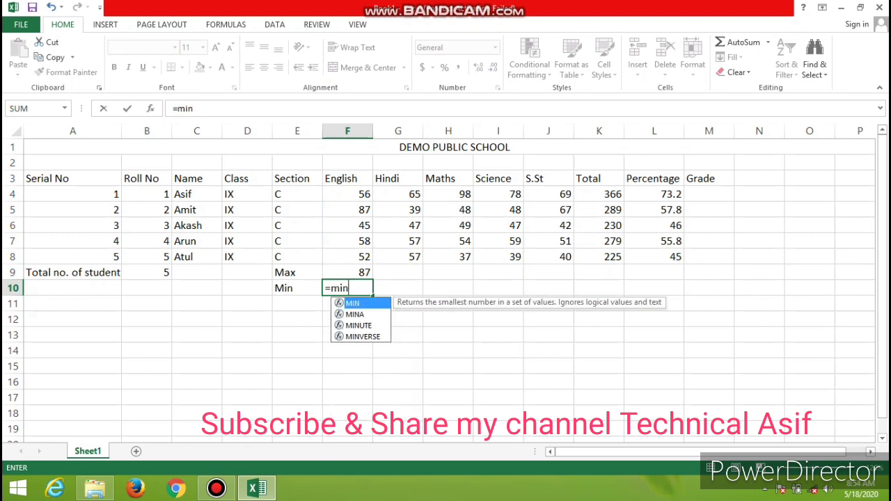
type("(")
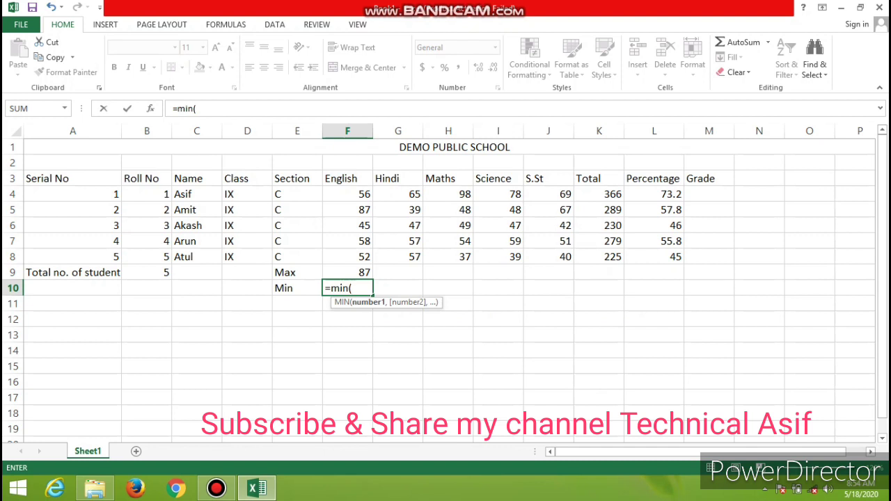
type("f4")
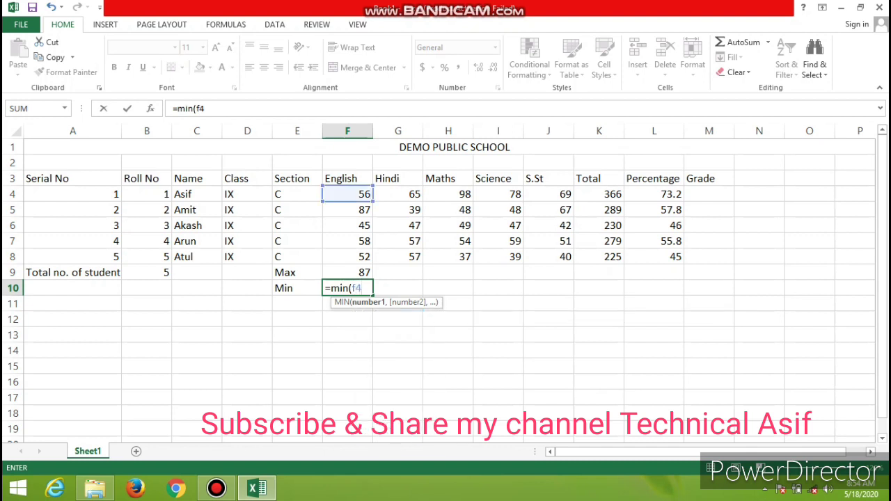
type(":f")
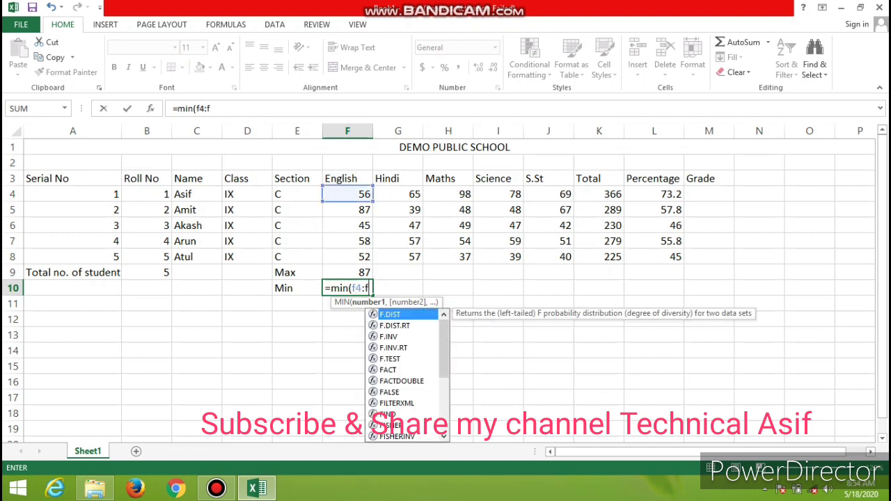
type("8")
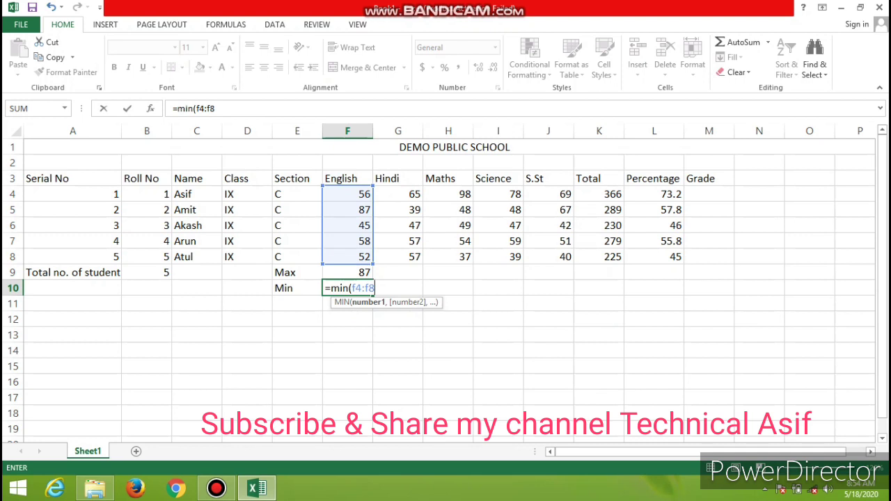
type(")")
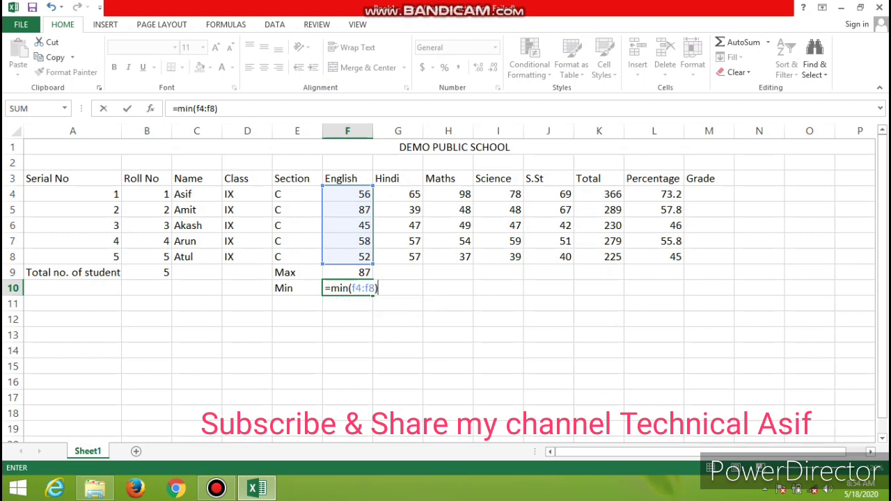
key("Return")
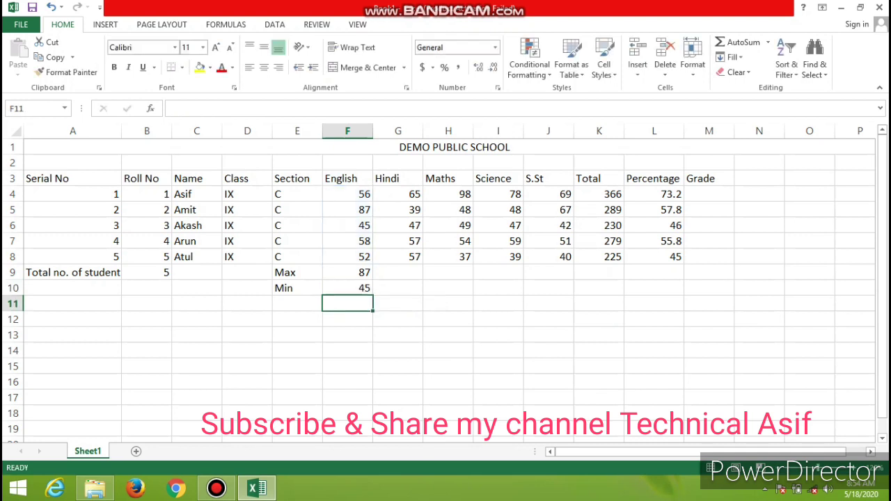
Step: Copy the Max formula across F9:L9 and the Min formula across F10:L10
left_click(347, 272)
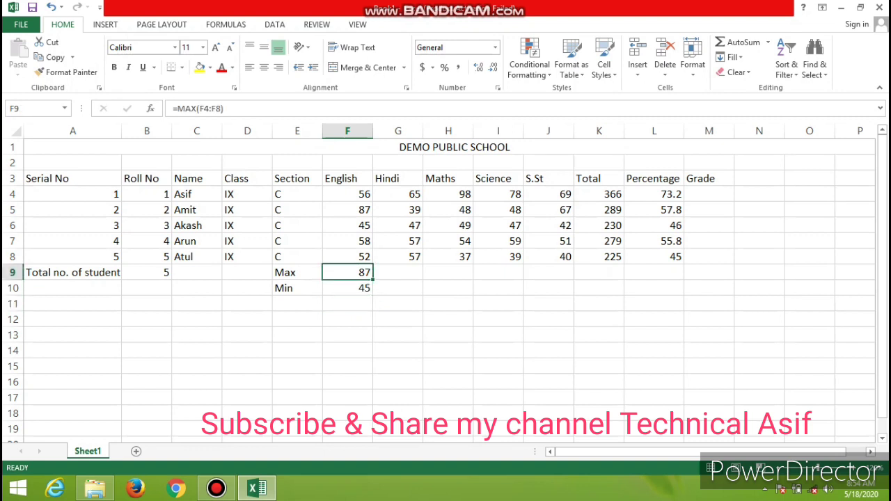
left_click_drag(373, 280, 625, 280)
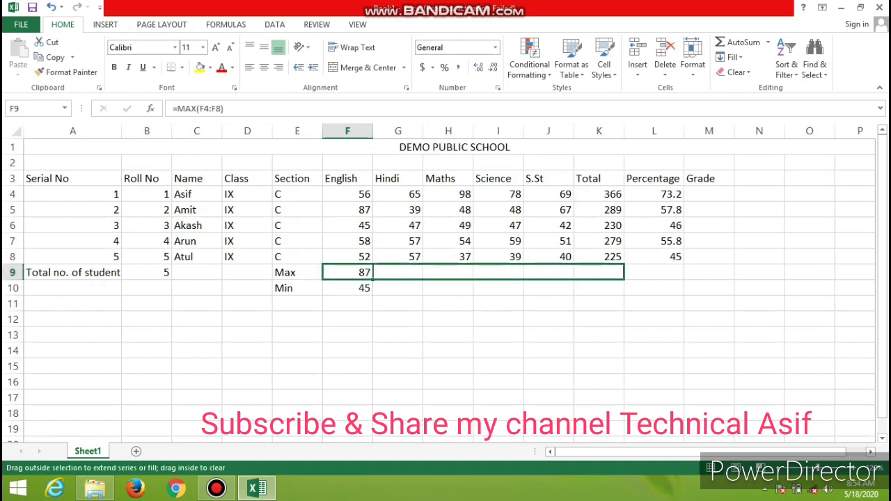
left_click_drag(624, 279, 684, 280)
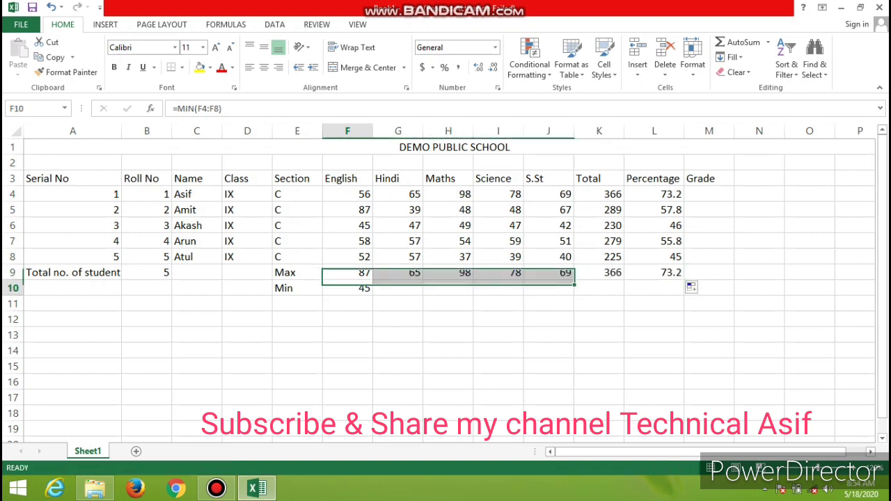
left_click(348, 288)
left_click_drag(373, 295, 685, 295)
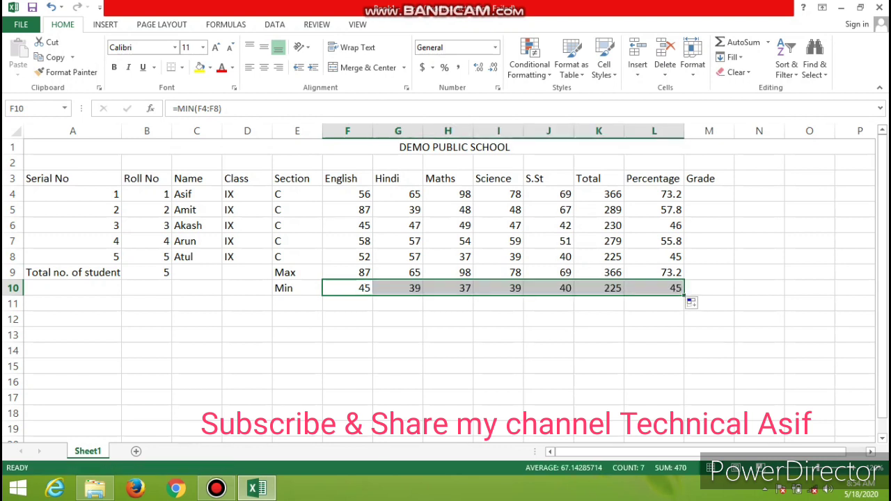
left_click(247, 413)
Step: Save the marks workbook to the Desktop under the name result9
key("F12")
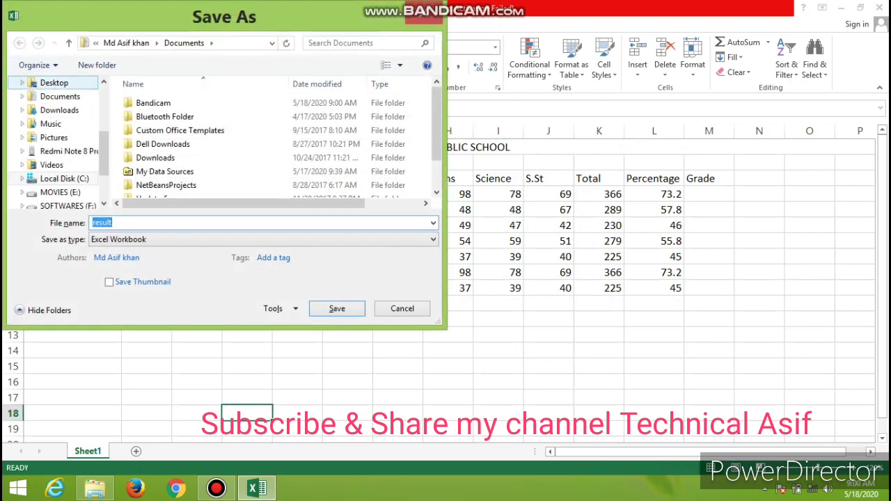
left_click(54, 82)
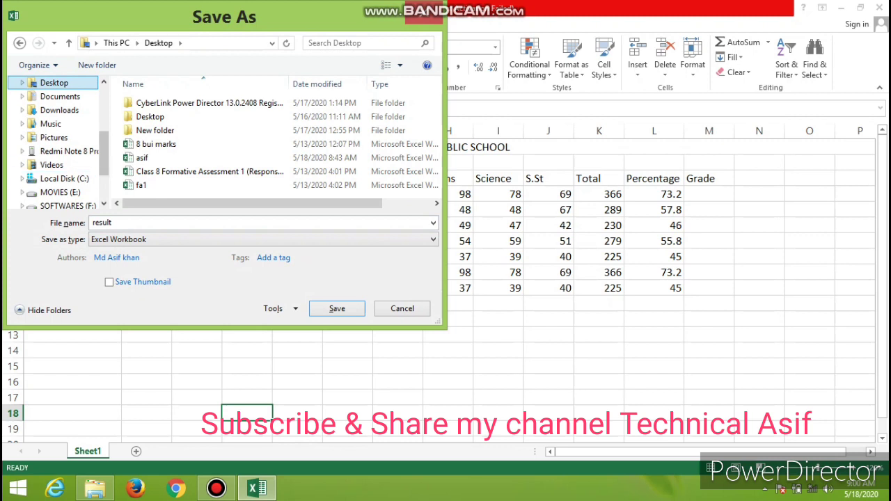
left_click(111, 222)
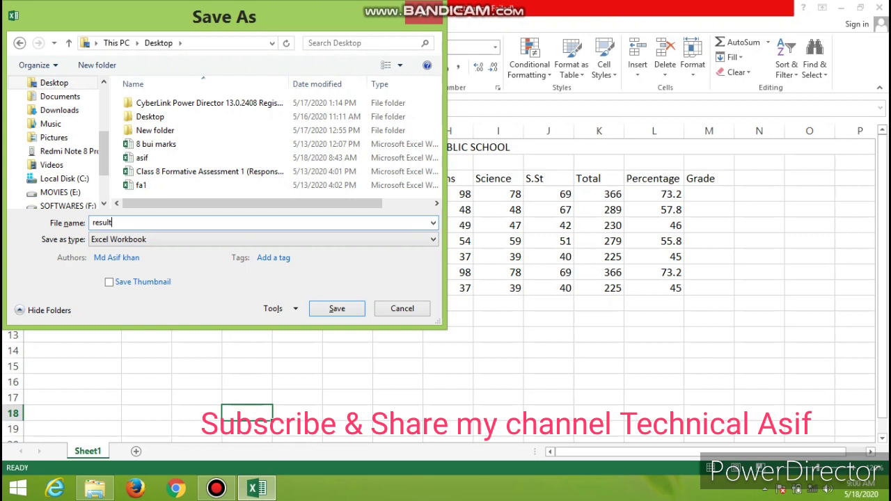
type("9")
key("Return")
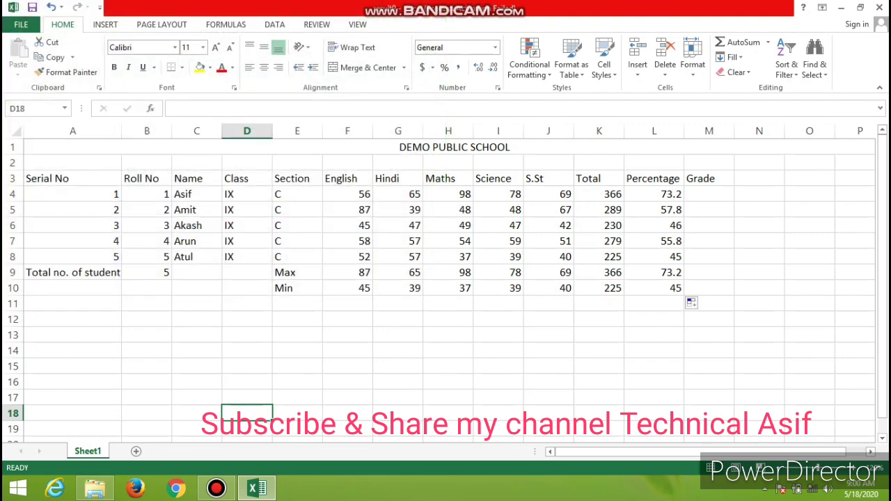
Step: Start the 'Grading scale' table in A12 with rows 90-100 → A1, 80-90 → A2, 70-80 → B1
left_click(72, 319)
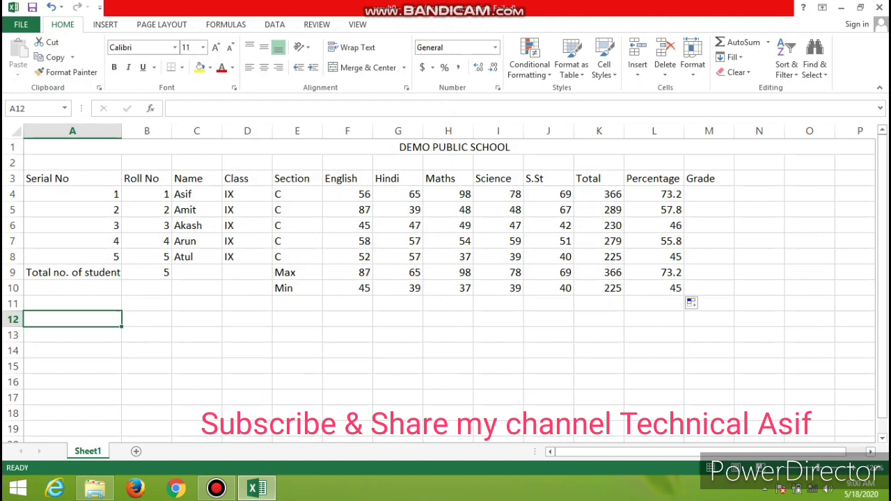
type("Grad")
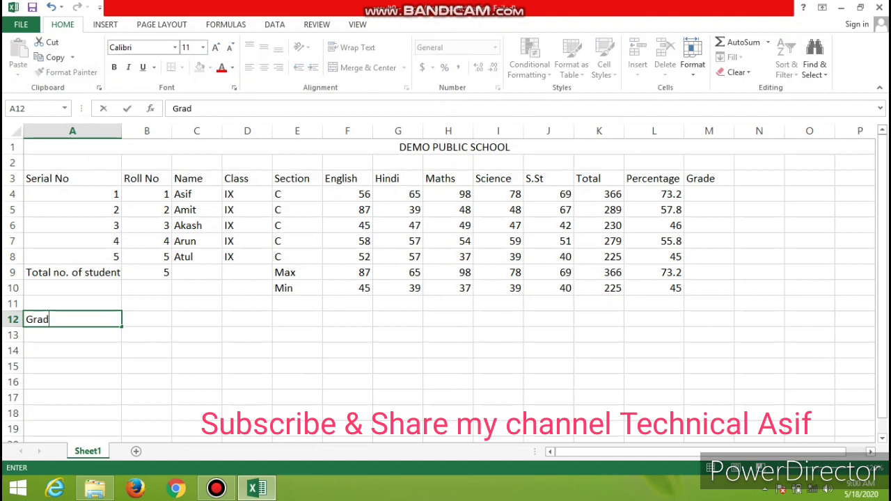
type("ing sca")
type("le")
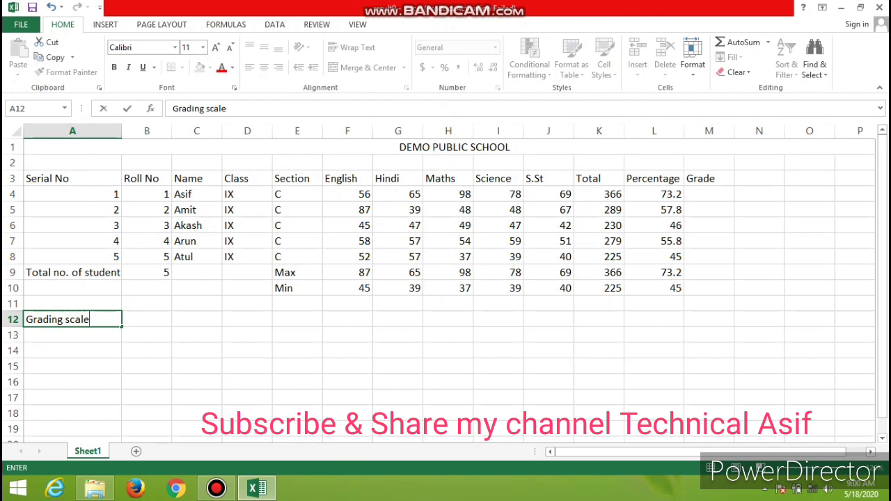
key("Return")
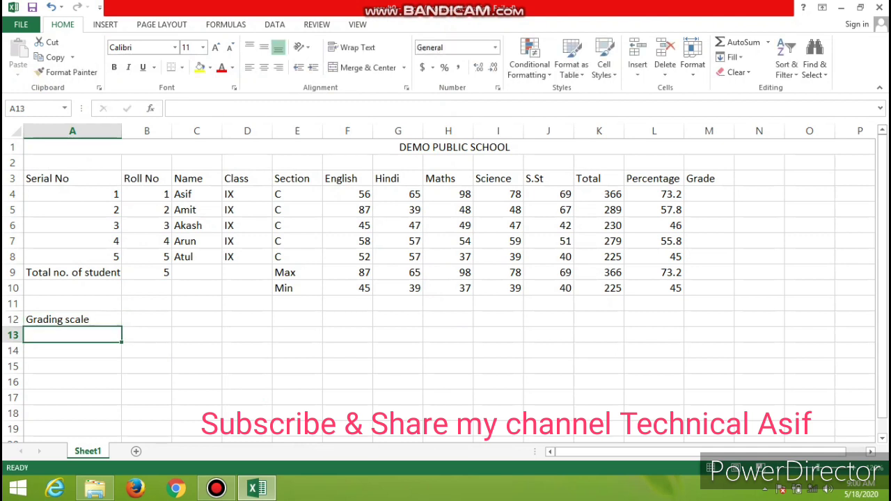
type("90-100")
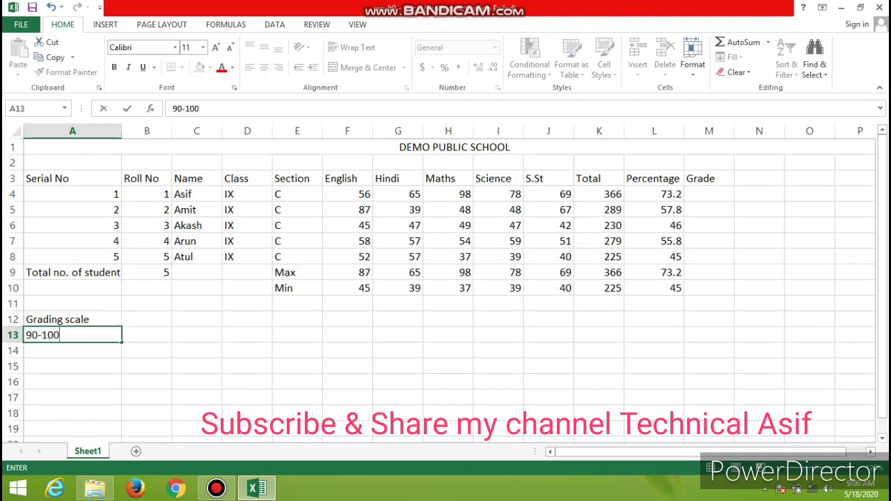
left_click(146, 335)
type("A")
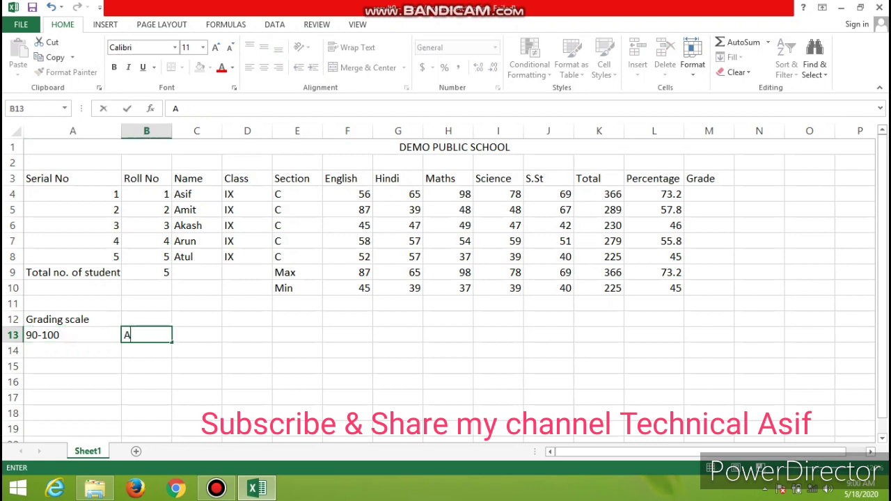
type("1")
key("Return")
type("8")
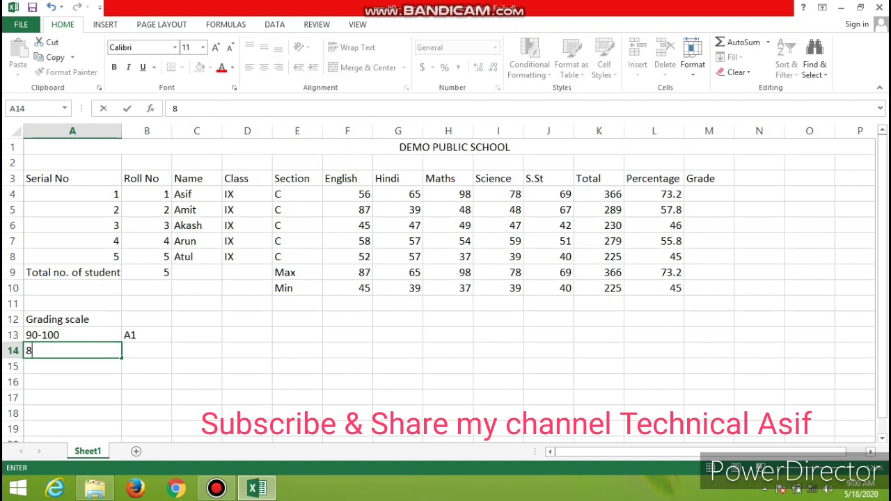
type("0-90")
key("Tab")
type("A")
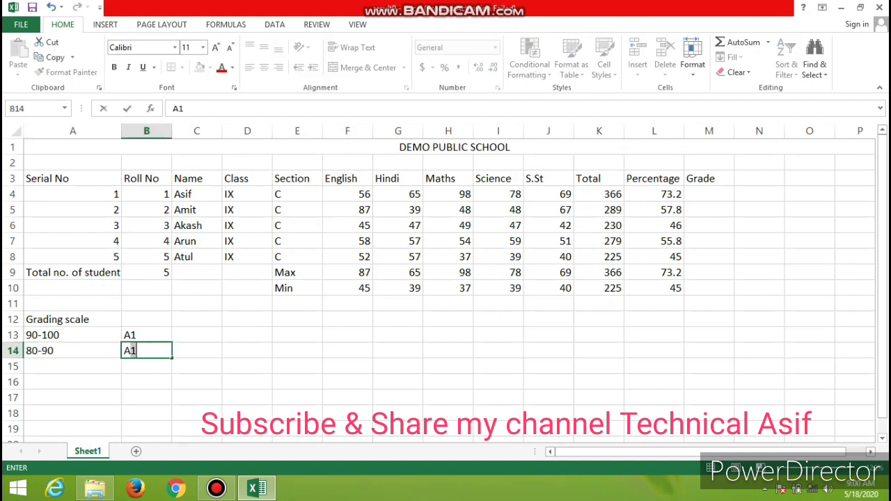
type("2")
key("Return")
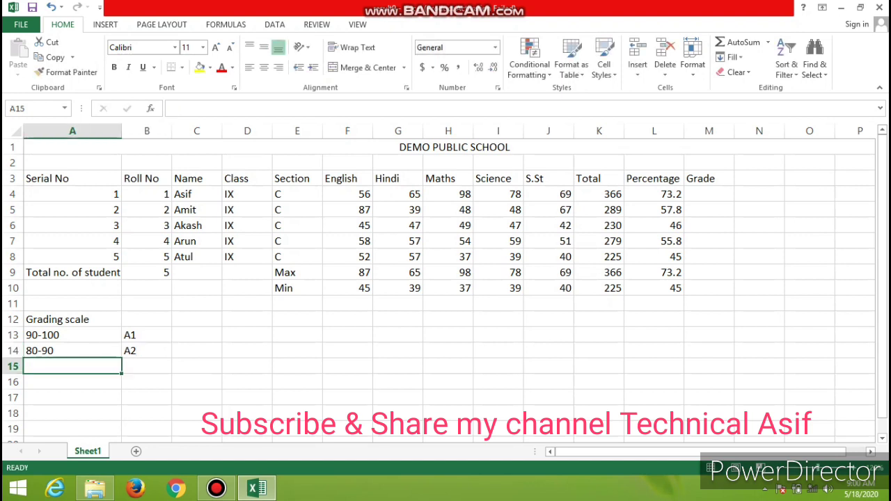
type("70-")
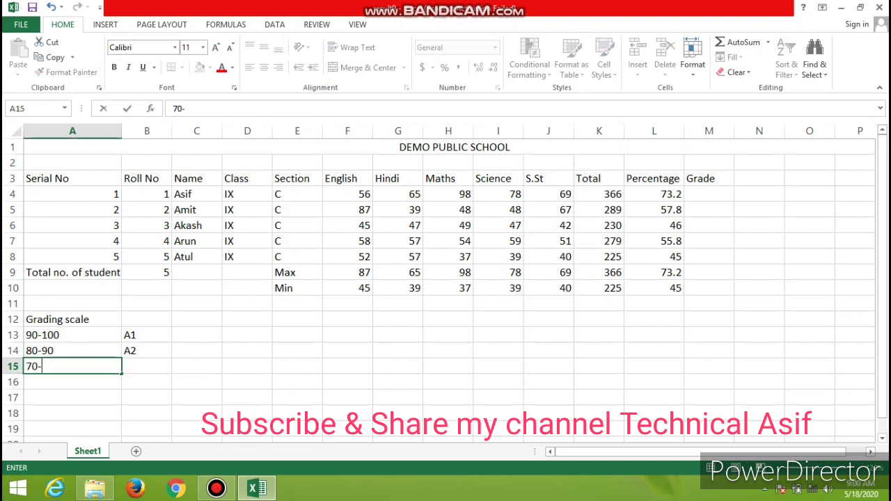
type("80")
key("Tab")
type("B1")
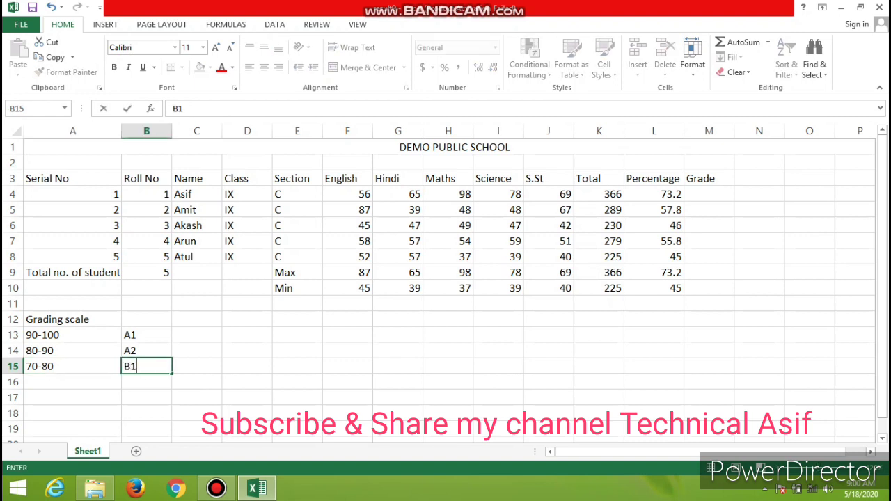
key("Return")
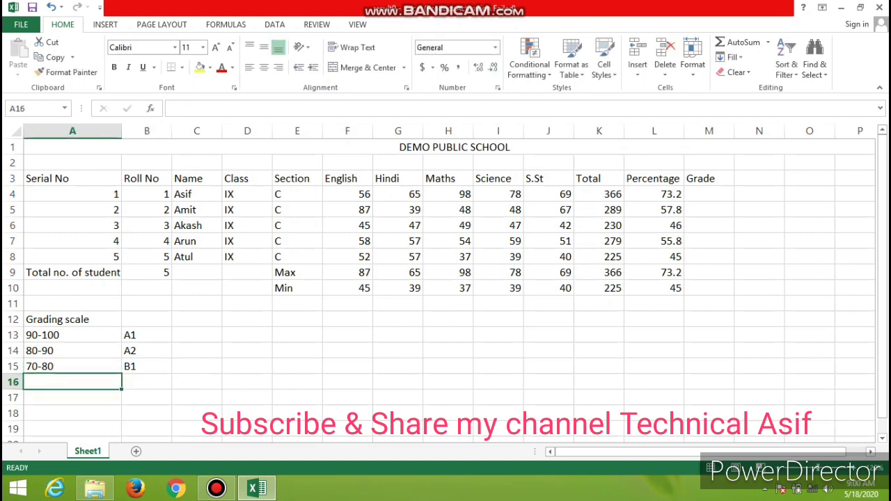
Step: Add rows 60-70 → B2 and 50-60 → C1, correcting the initially mistyped grades
type("60-")
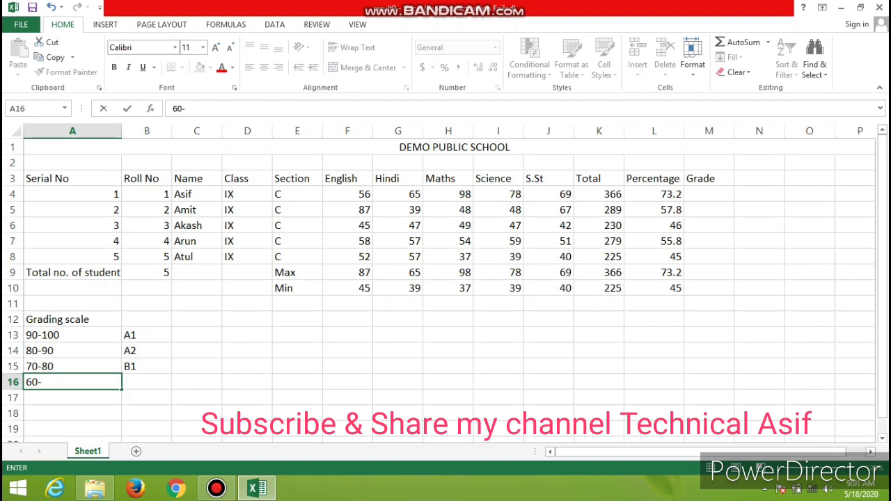
type("70")
key("Tab")
type("c")
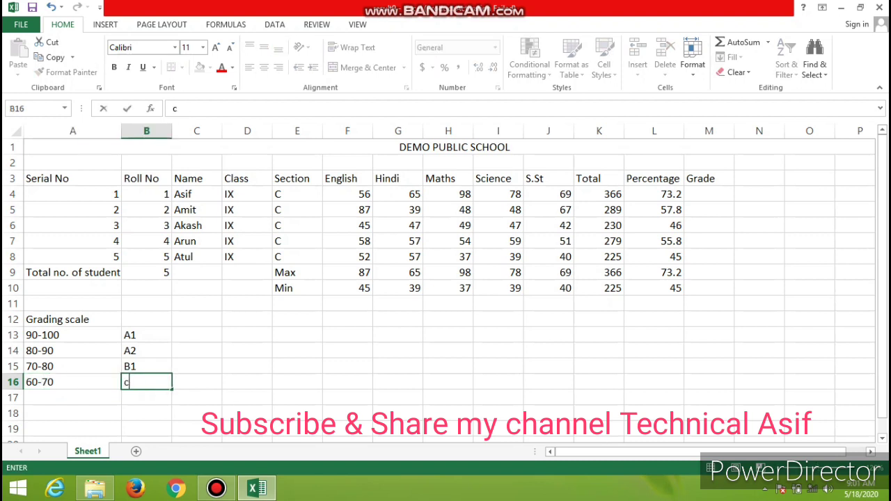
key("BackSpace")
type("C1")
key("Return")
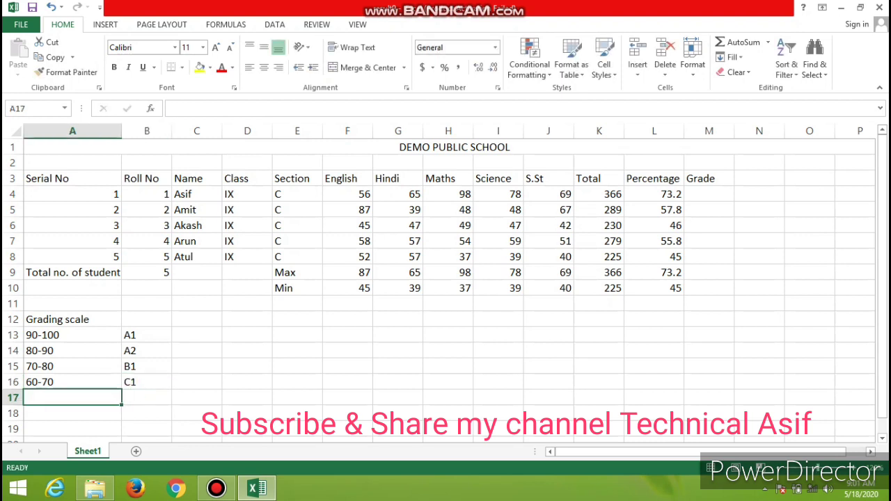
type("50-")
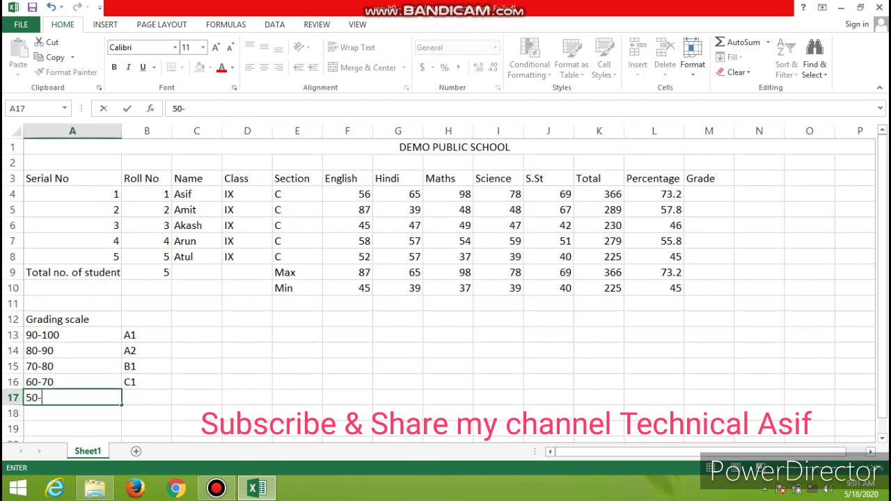
type("60")
left_click(146, 397)
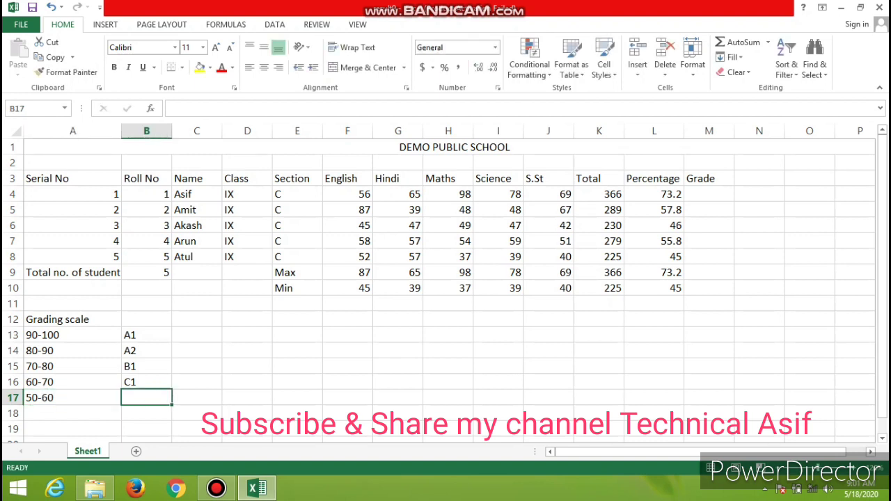
type("C2")
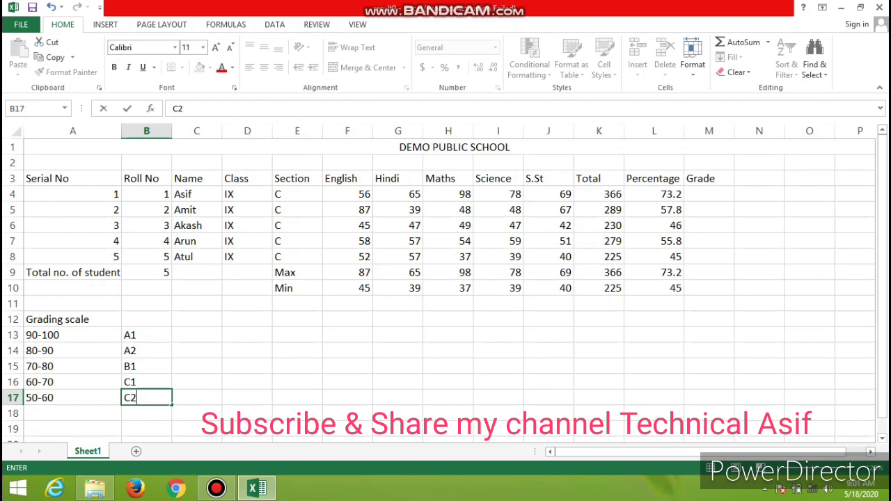
left_click(147, 381)
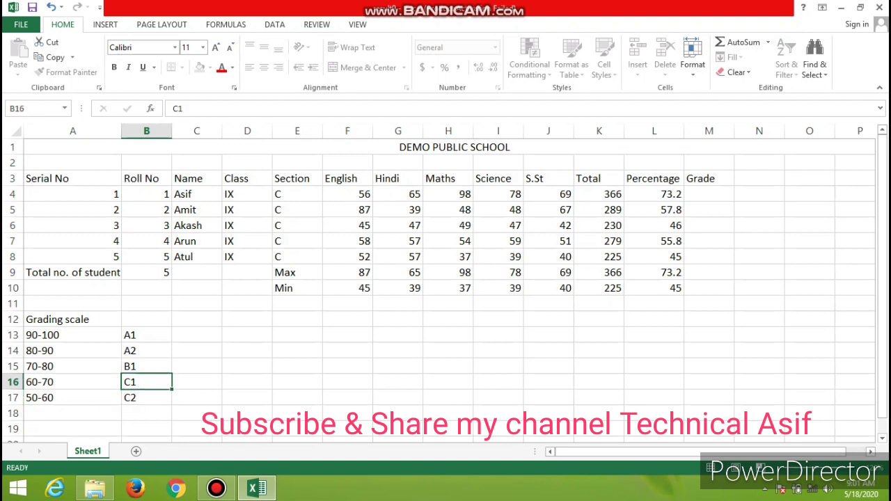
type("B2")
key("Return")
type("C")
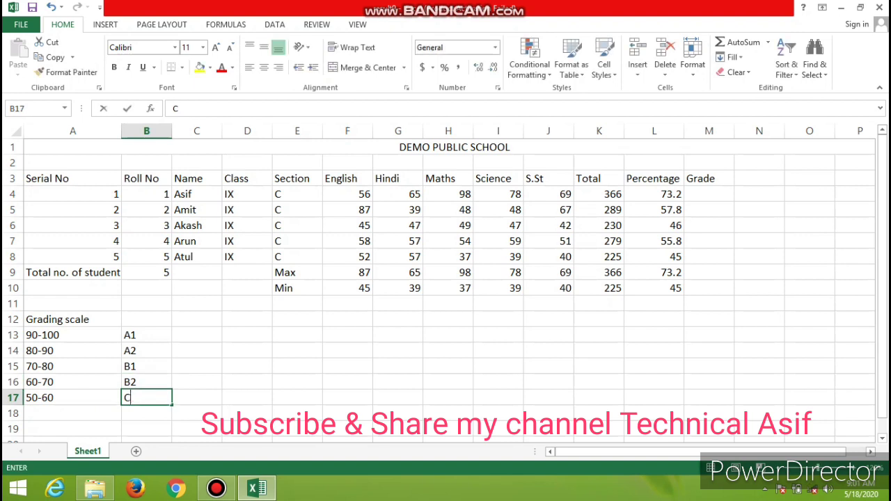
type("1")
left_click(73, 412)
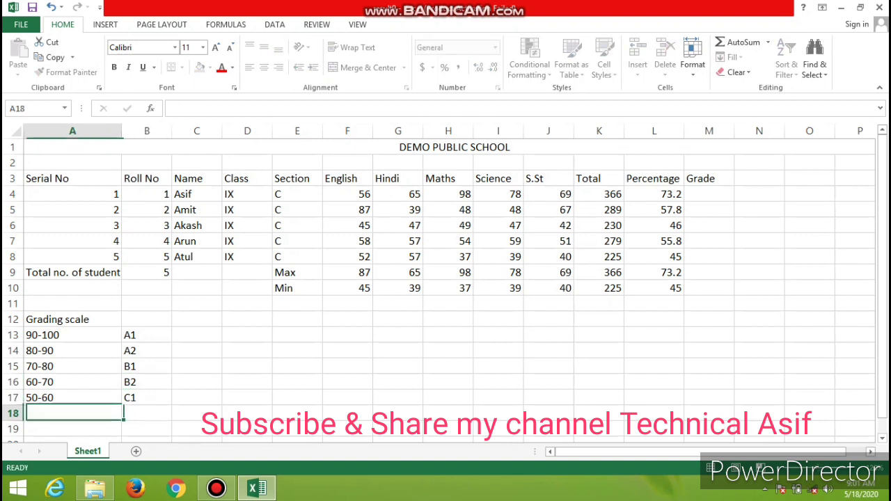
Step: Finish the grading scale with rows 40-50 → C2 and <40 → D
type("40")
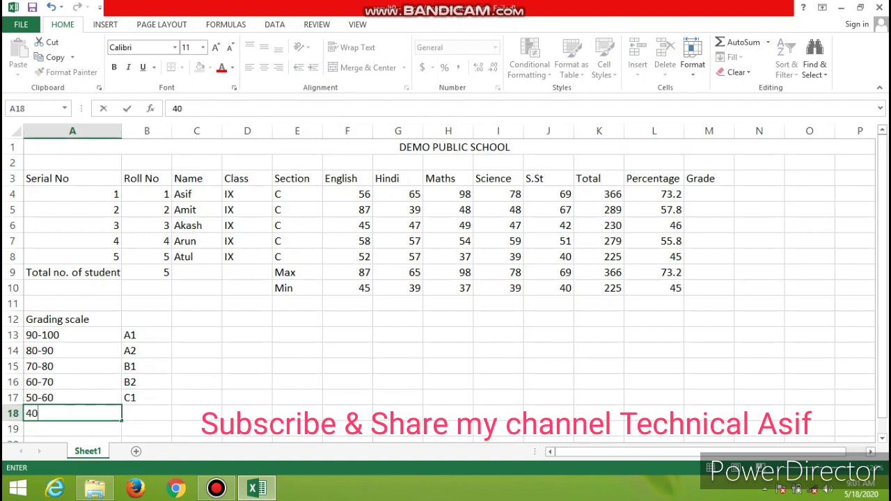
type("-50")
key("Tab")
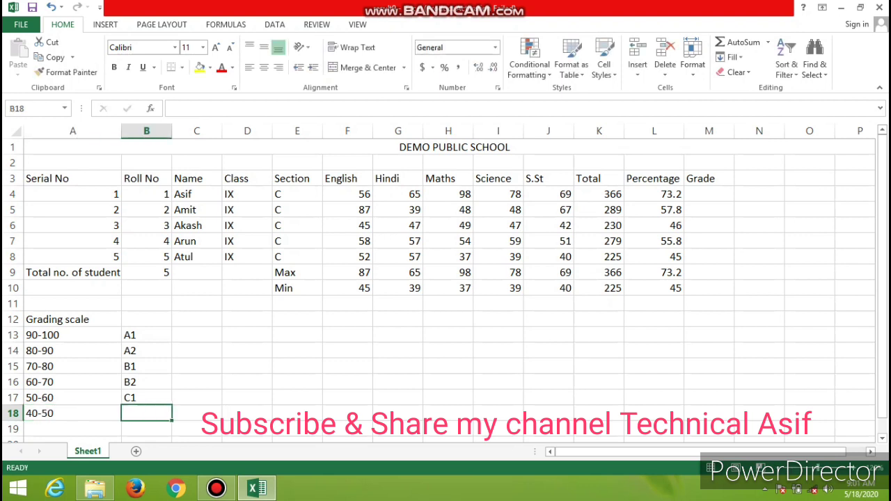
type("C2")
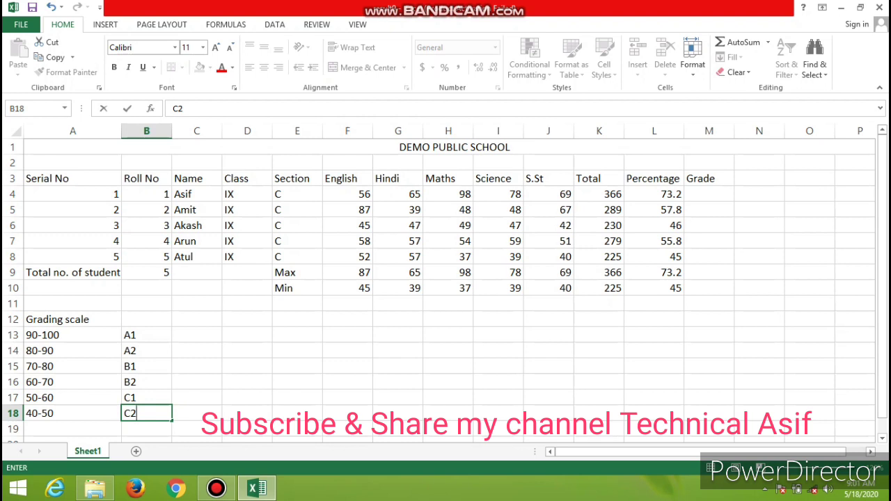
key("Return")
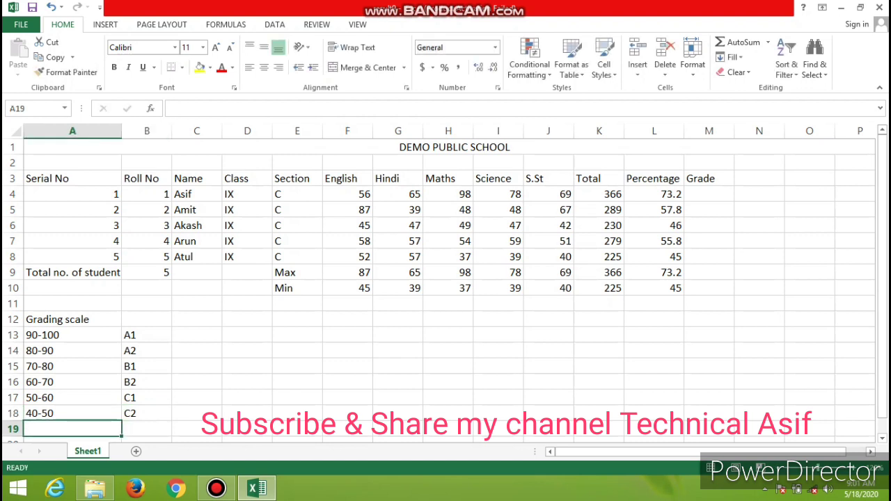
type("<")
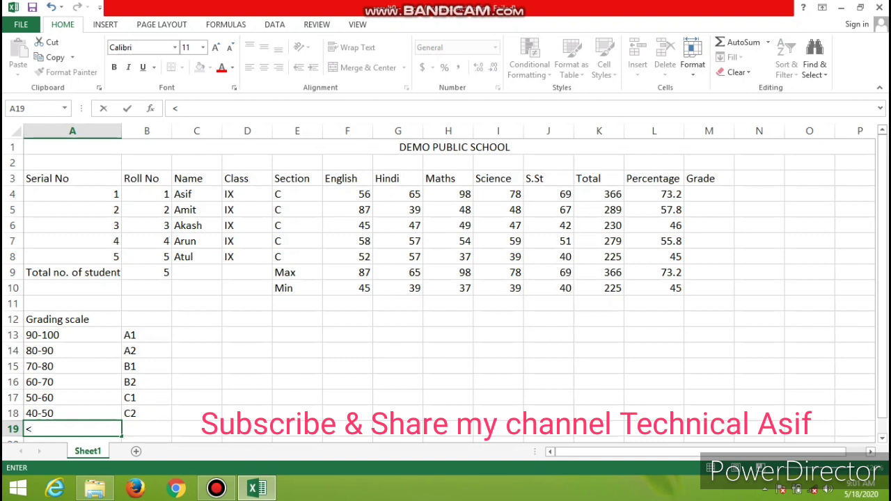
type("40")
key("ctrl+Return")
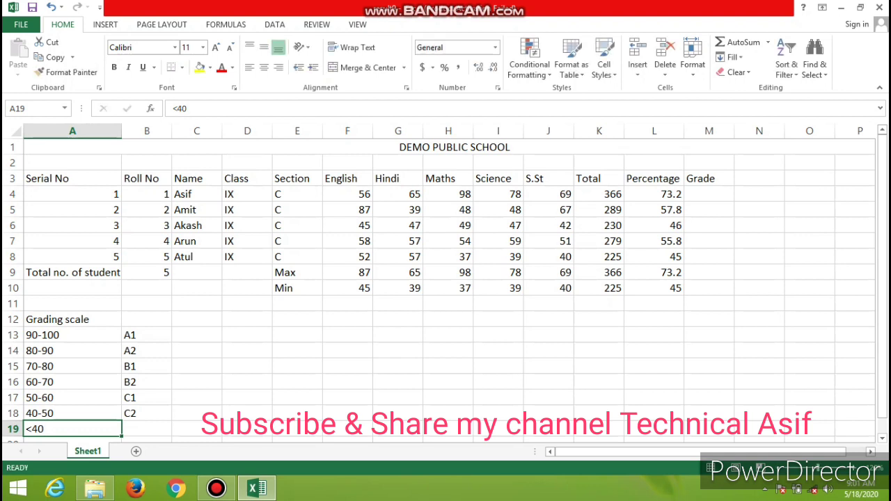
left_click(146, 429)
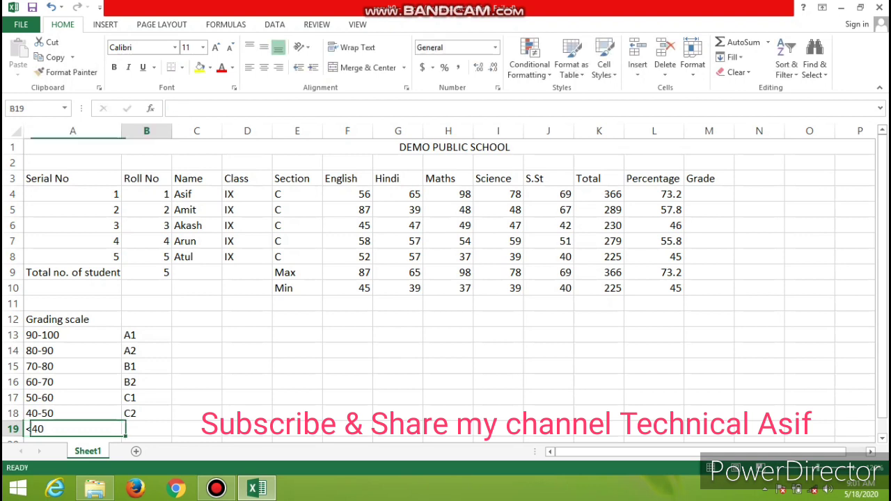
type("D")
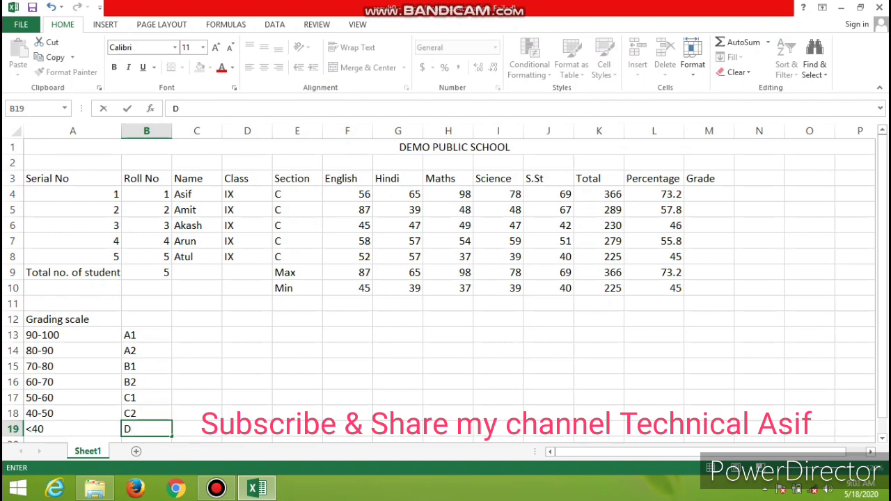
left_click(708, 194)
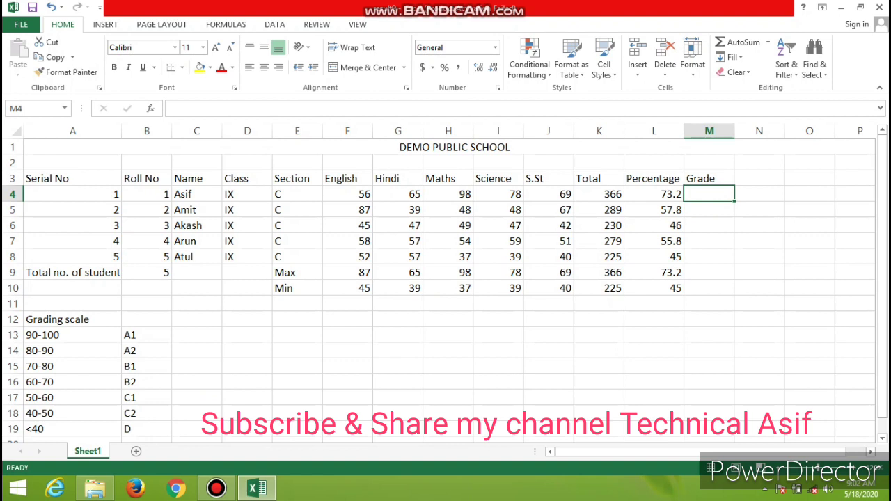
Step: Begin the nested IF in M4: l4>=90 gives "A1", >=80 "A2", >=70 "B1"
type("=if")
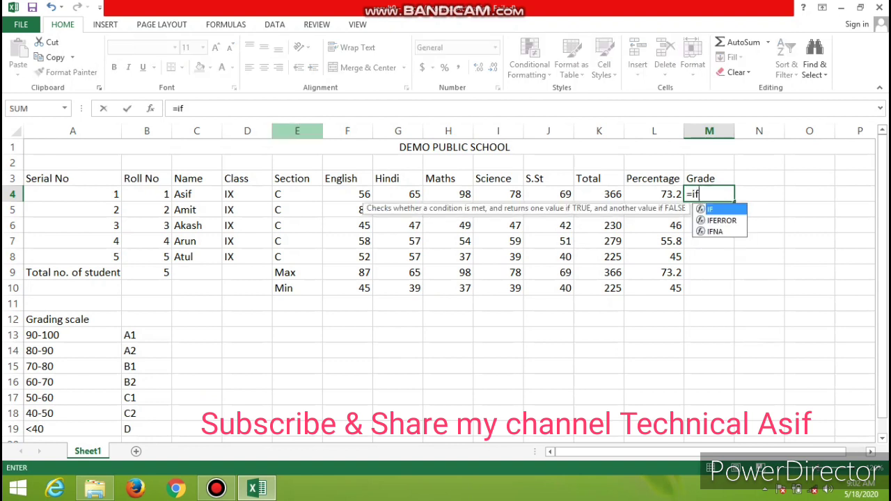
left_click(183, 108)
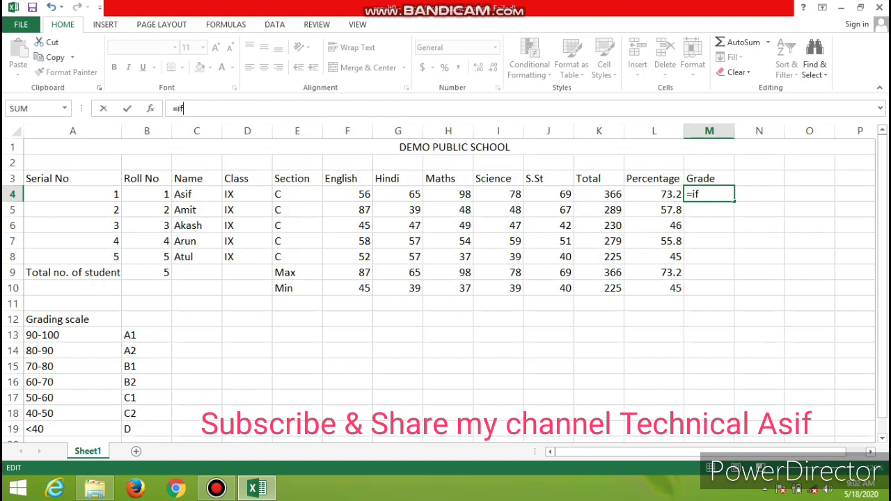
type("(")
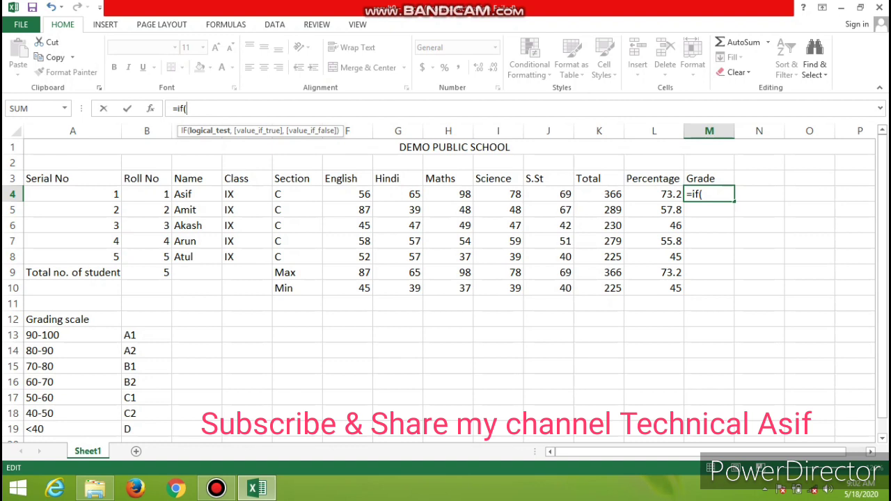
type("l")
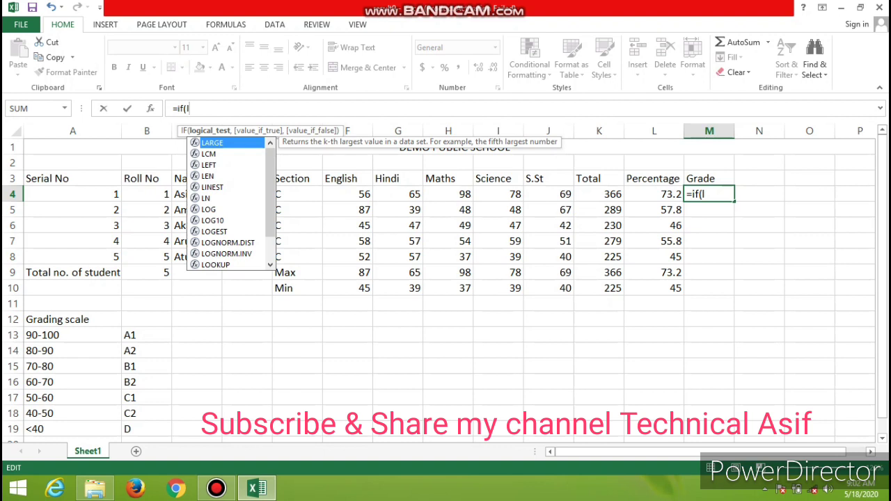
type("4")
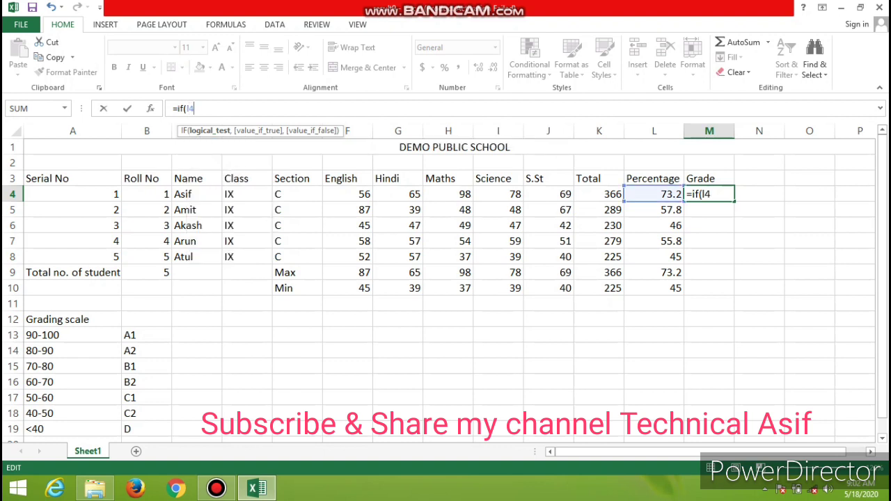
type(">")
type("=")
type("90,")
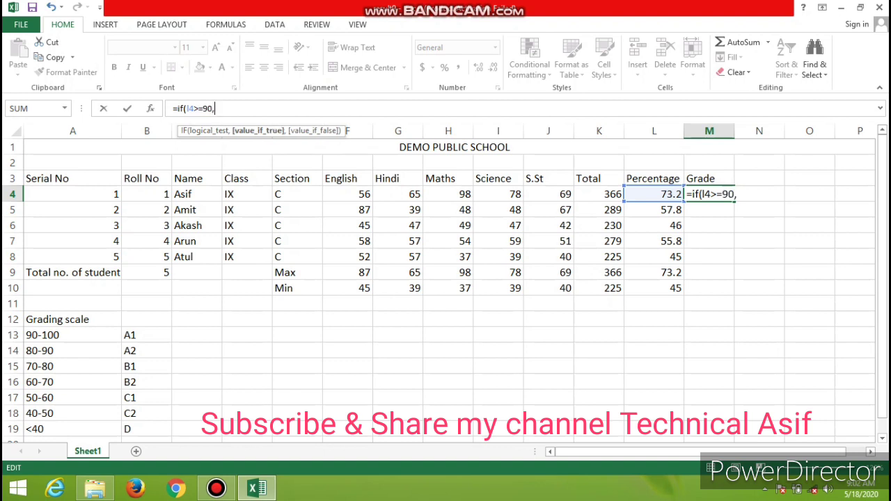
type("\"")
type("A1")
type("\"")
type(",")
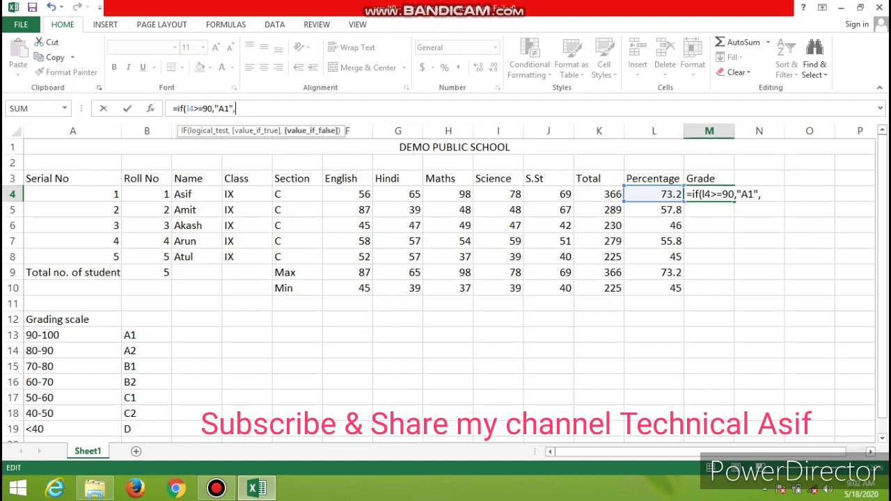
type("if")
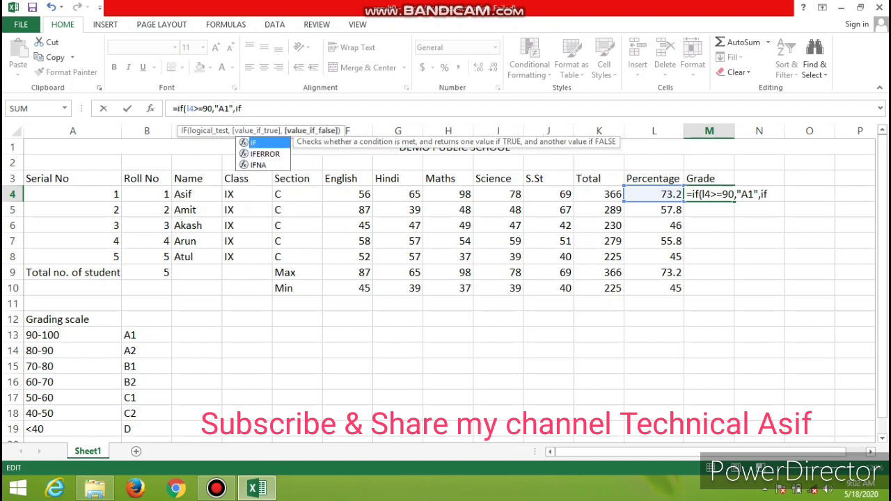
type("(")
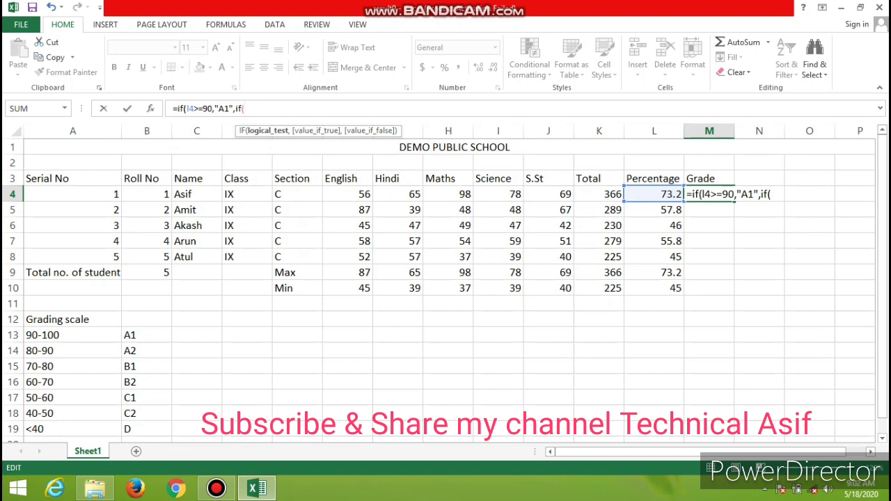
type("l4")
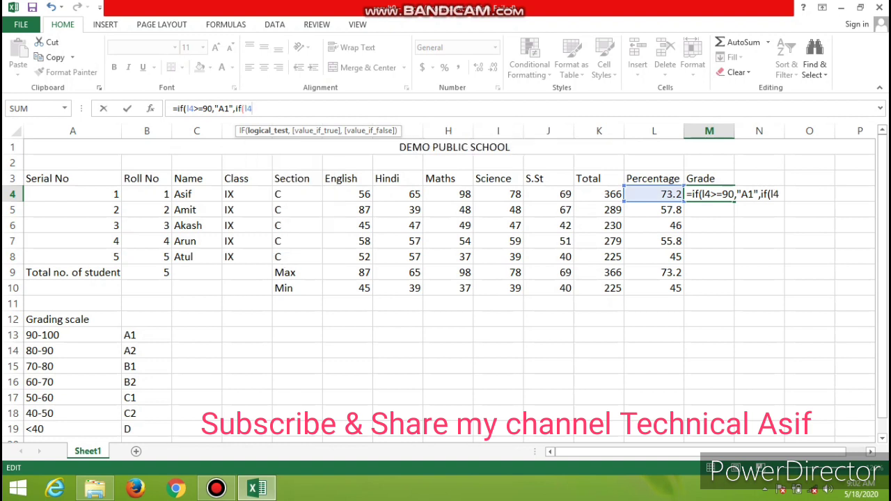
type(">")
type("=")
type("80")
type(",")
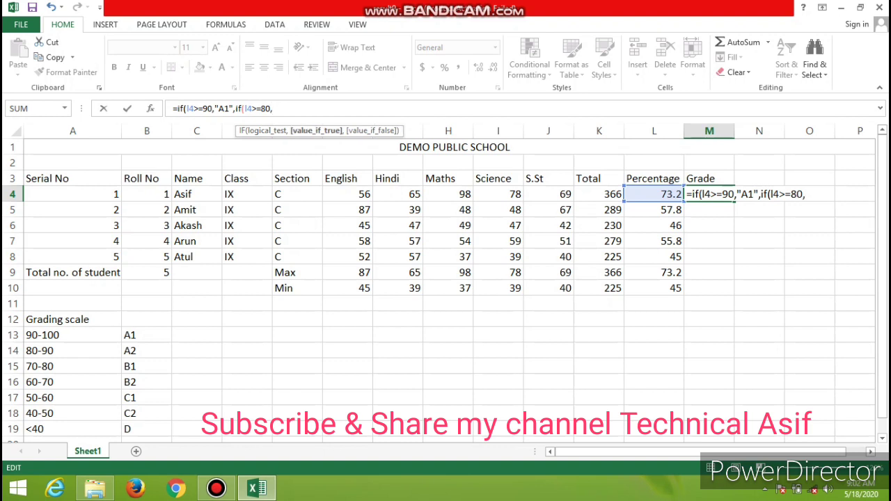
type("\"A2")
type("\"")
type(",l")
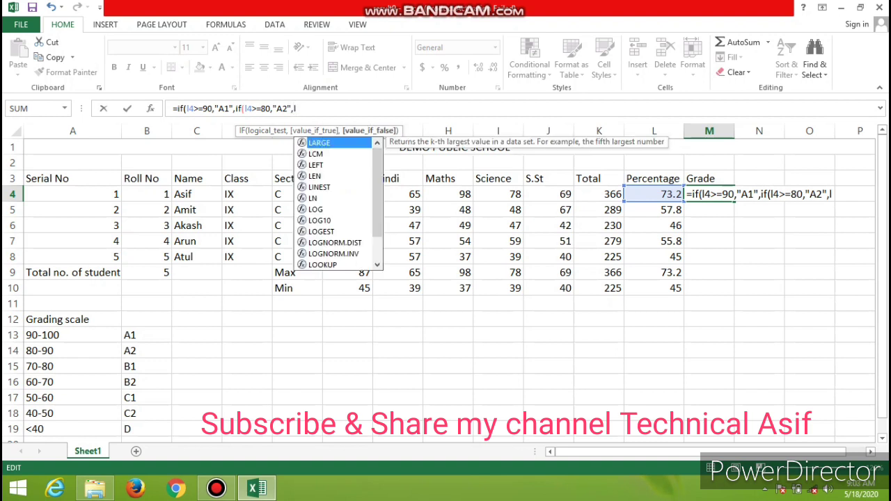
type("4>=")
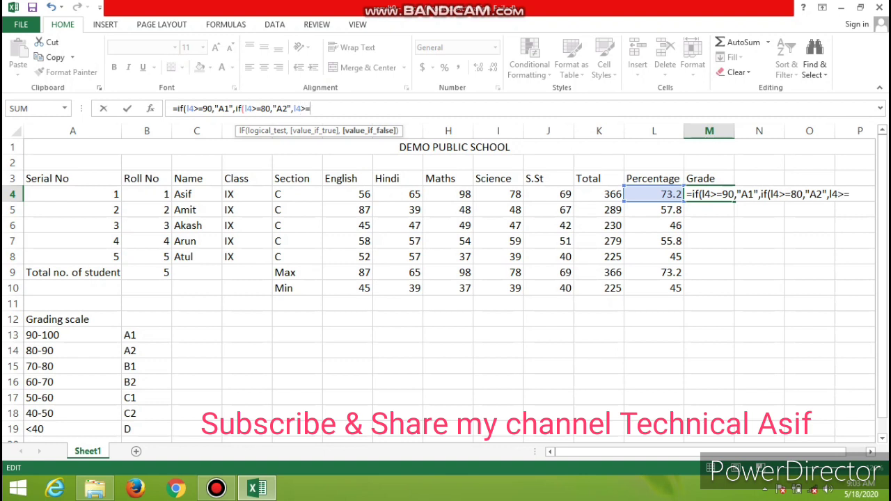
type("70")
type(",")
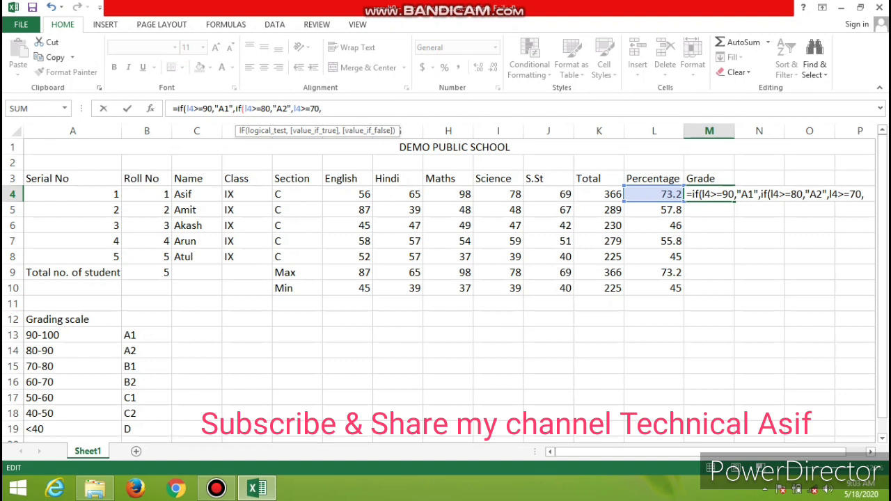
type("\"")
type("B1")
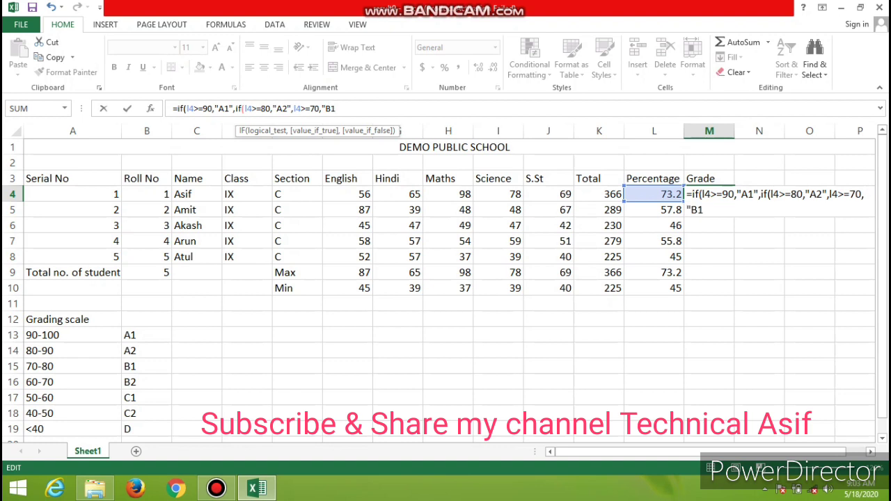
type("\"")
type(",")
type("l")
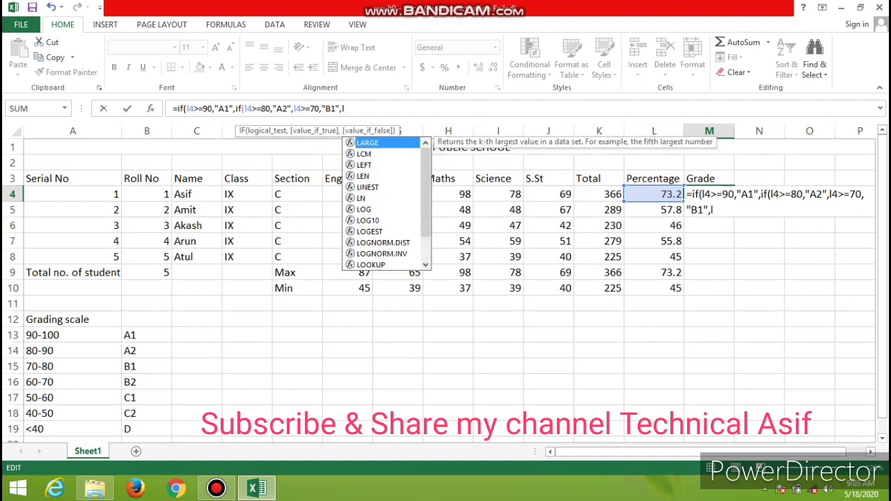
Step: Extend the M4 grade formula: l4>=60 gives "B2", >=50 C1, >=40 "C2", otherwise "D"
key("BackSpace")
type("if")
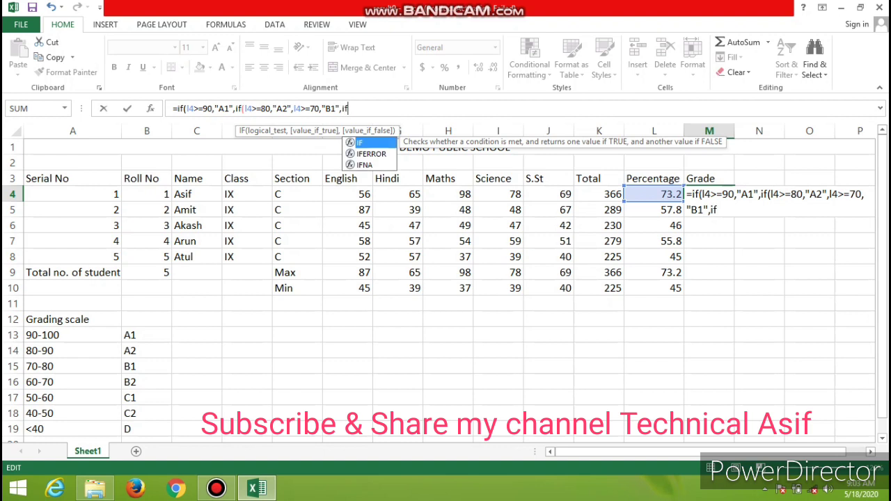
type("(l4>=")
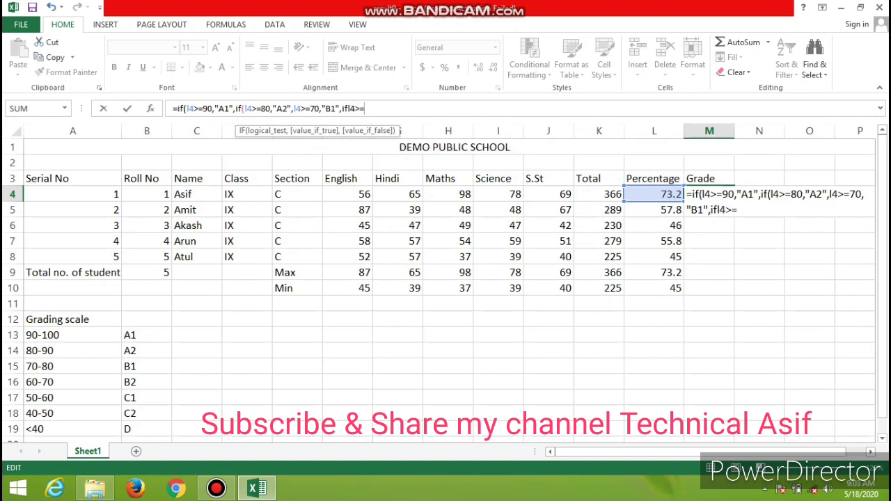
key("Left")
key("Left")
key("Left")
key("Left")
type("(")
left_click(356, 108)
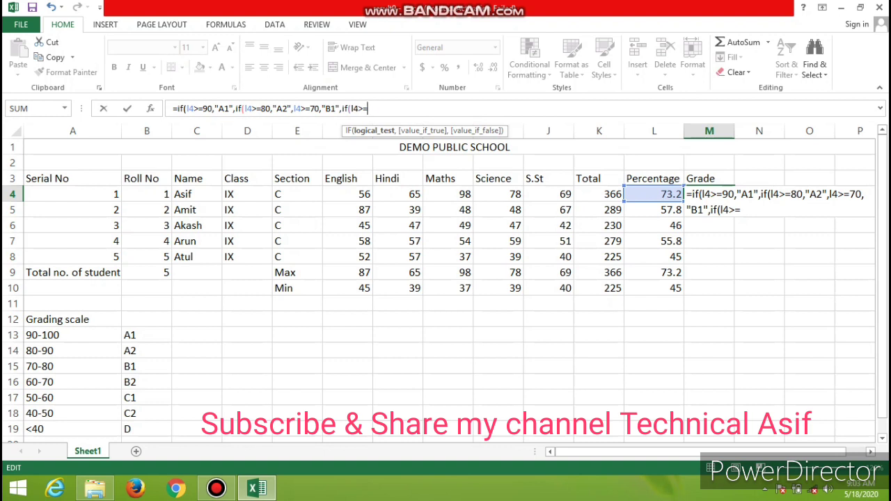
type("60")
type(",")
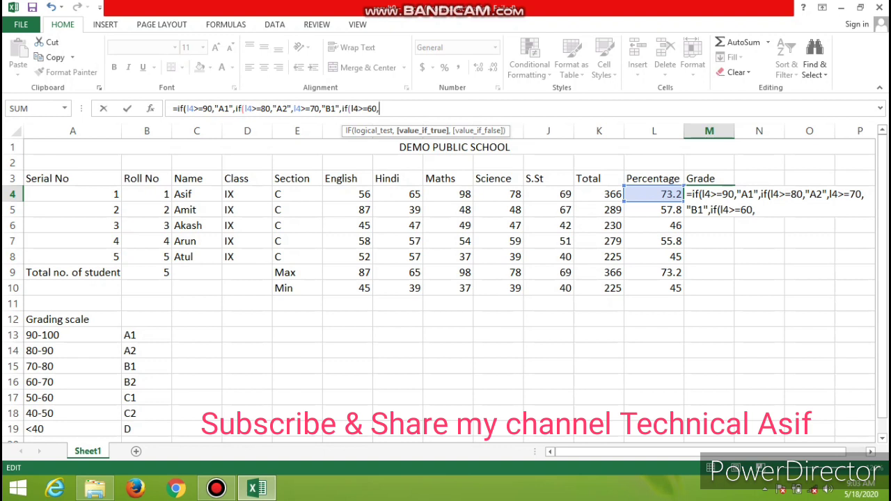
type("\"B2\"")
type(",")
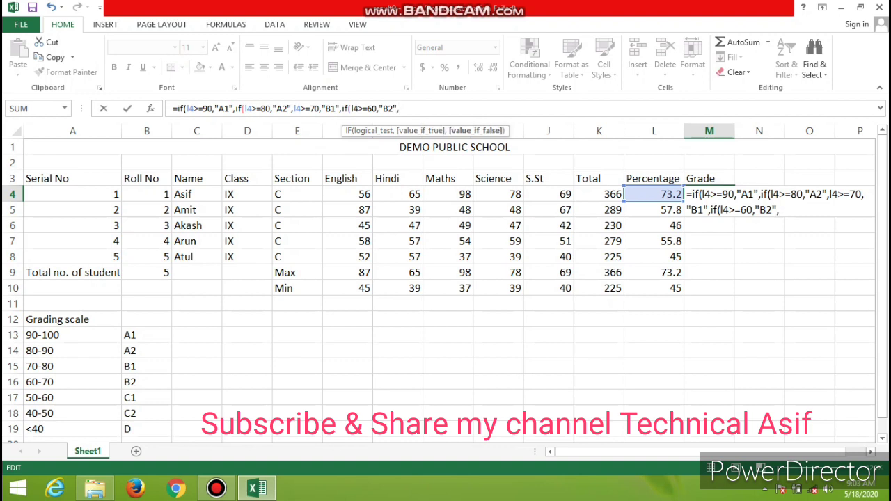
type("if")
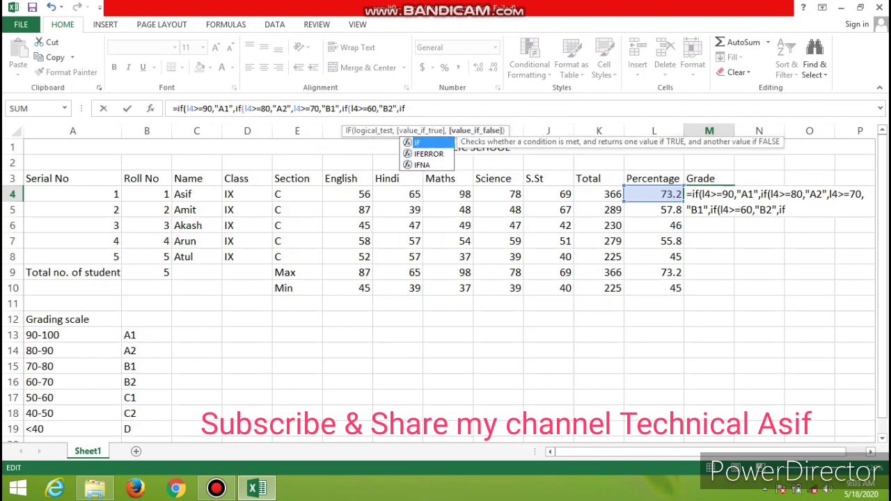
type("(")
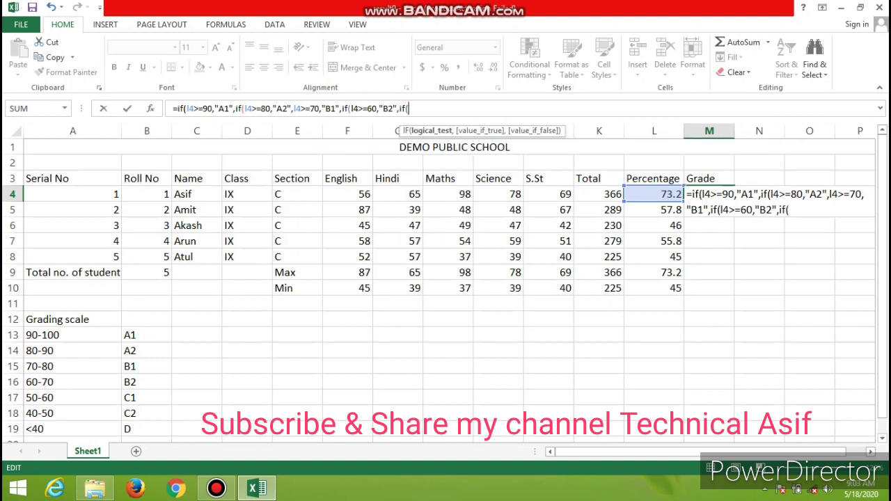
type("l4")
type(">=")
type("5")
type("0")
type(",C1")
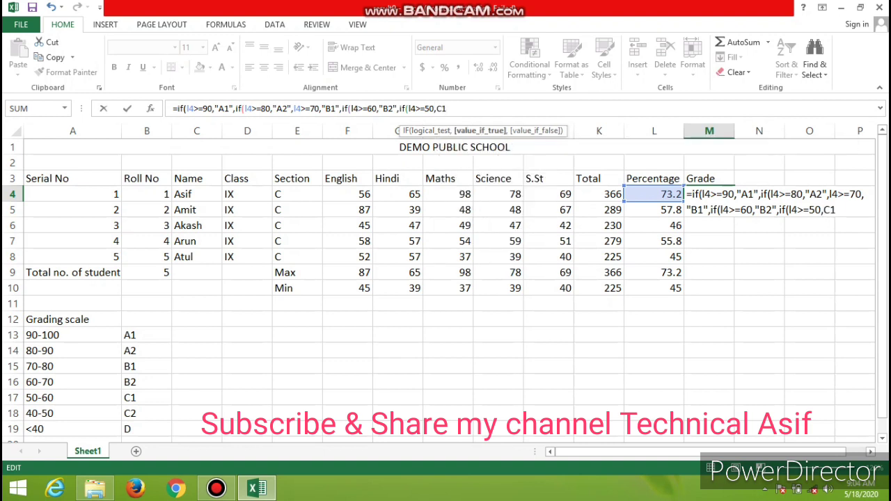
type("\"C1")
type("\"C1\"")
type(",")
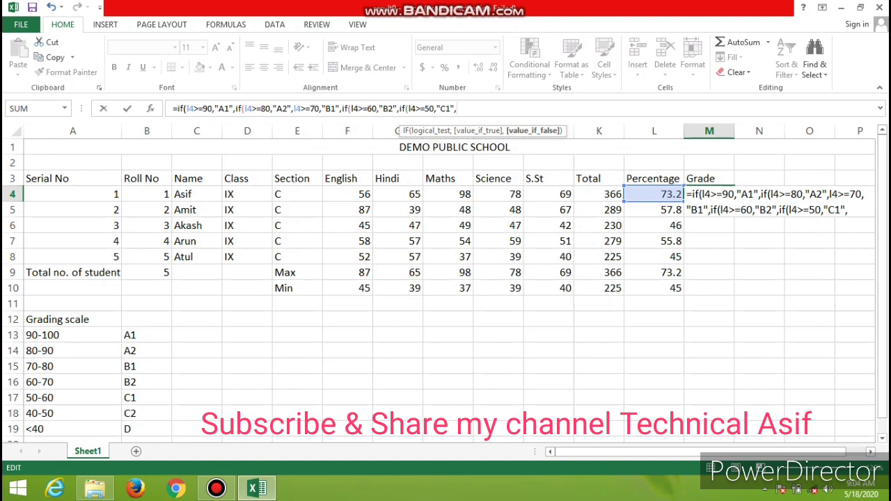
type("if(")
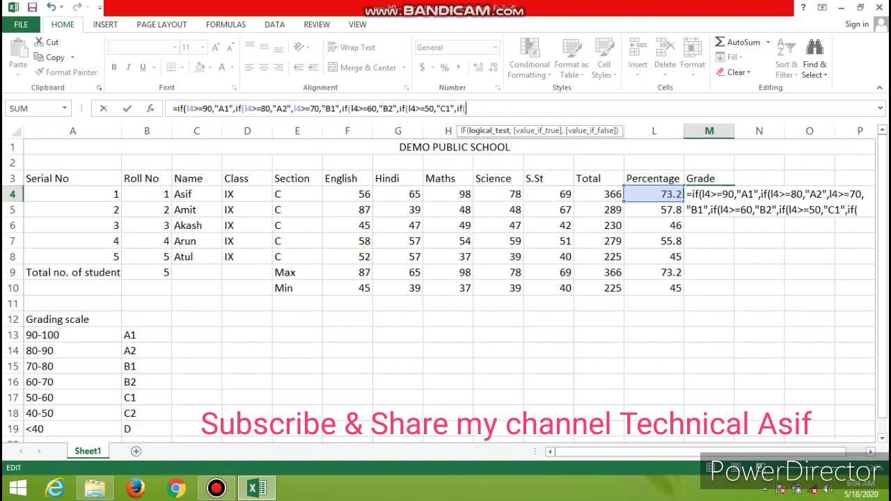
type("l4")
type(">=")
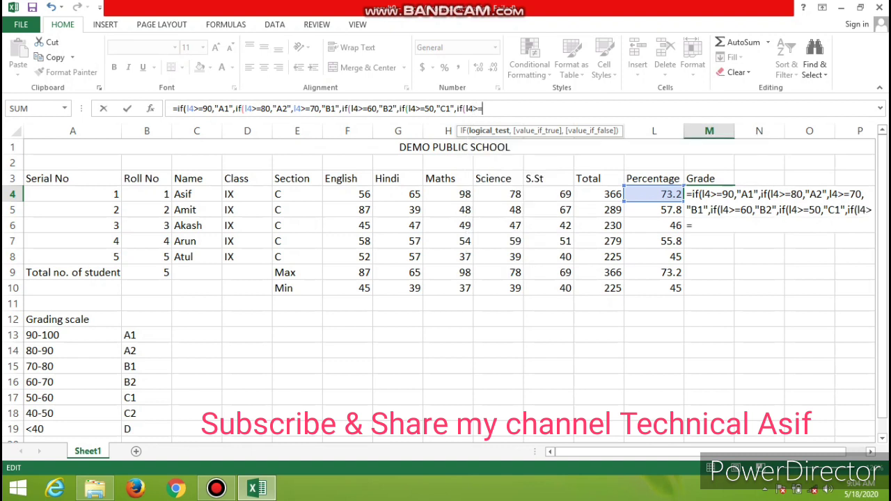
type("40")
type(",")
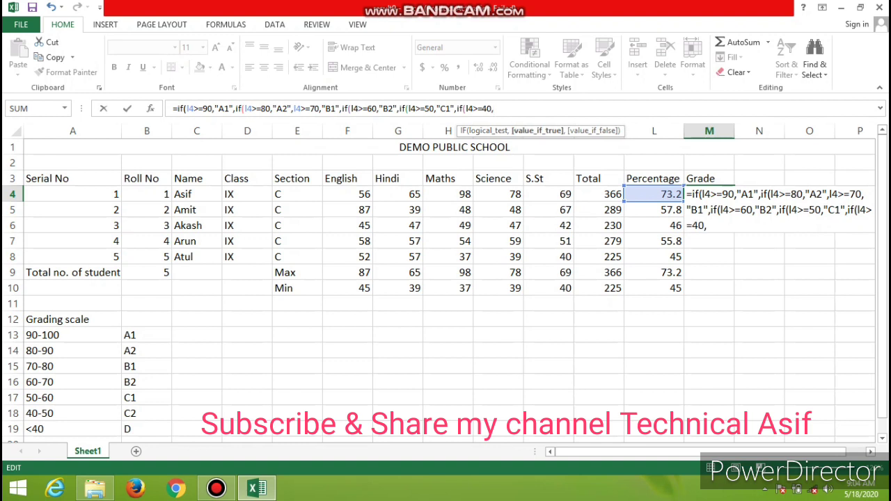
type("\"C")
type("2\"")
type(",")
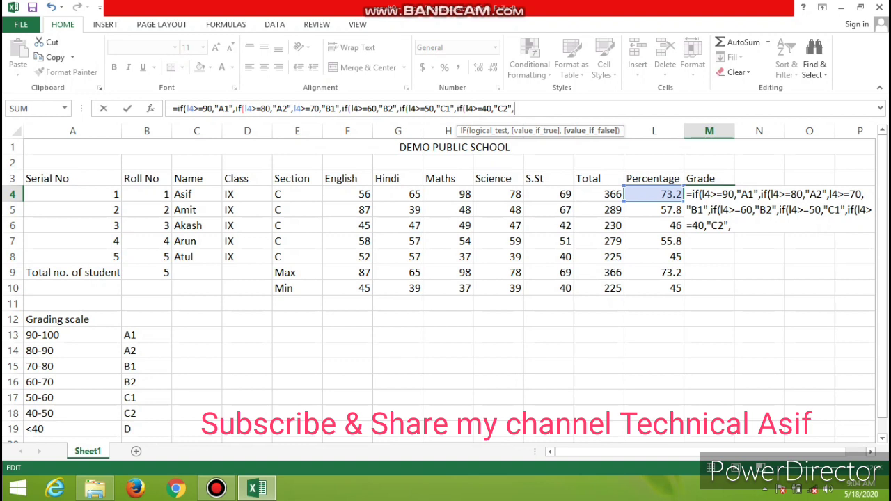
type("\"")
type("D\"")
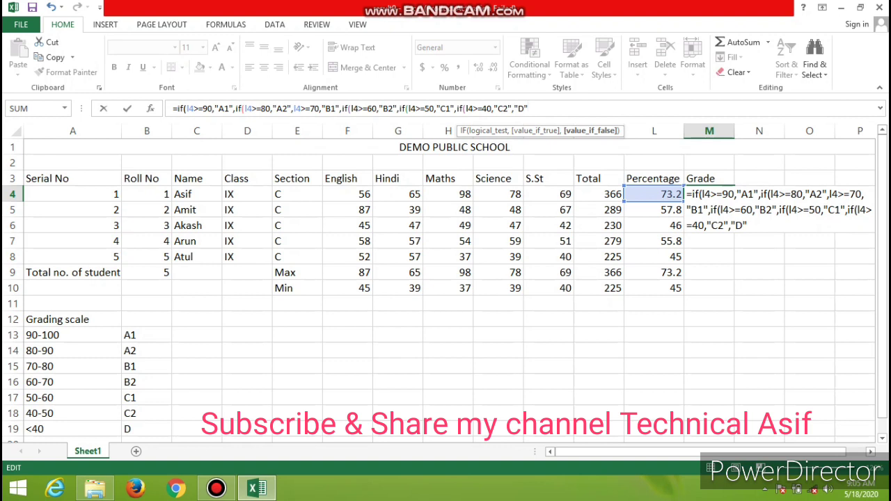
Step: Nest M4's grade formula by inserting if( before l4>=70 and adding closing brackets after "D", then submit it
left_click(291, 109)
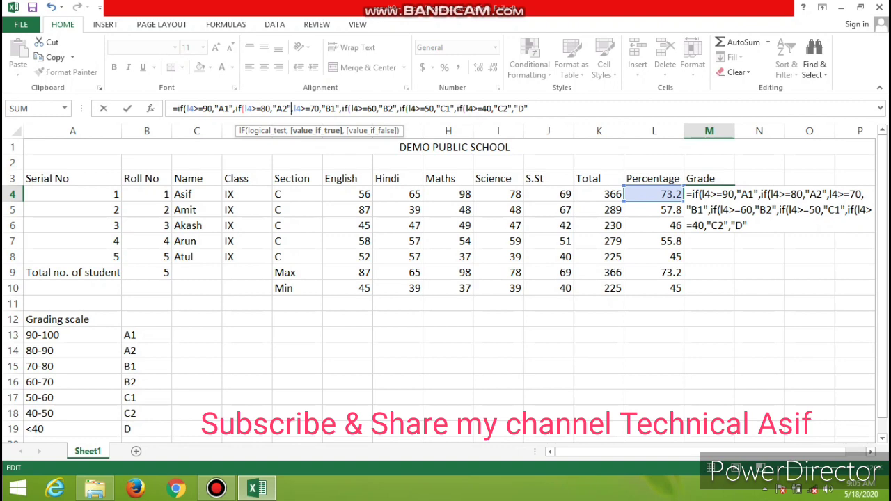
key("Right")
type("if")
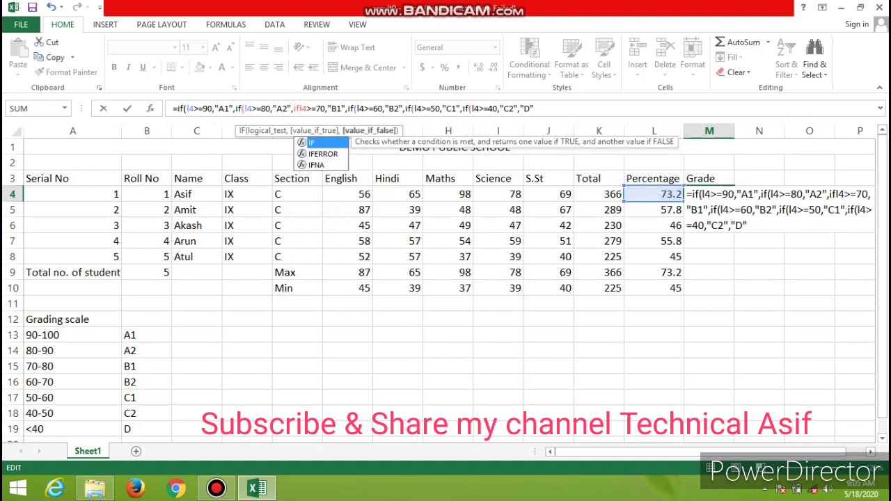
type("(")
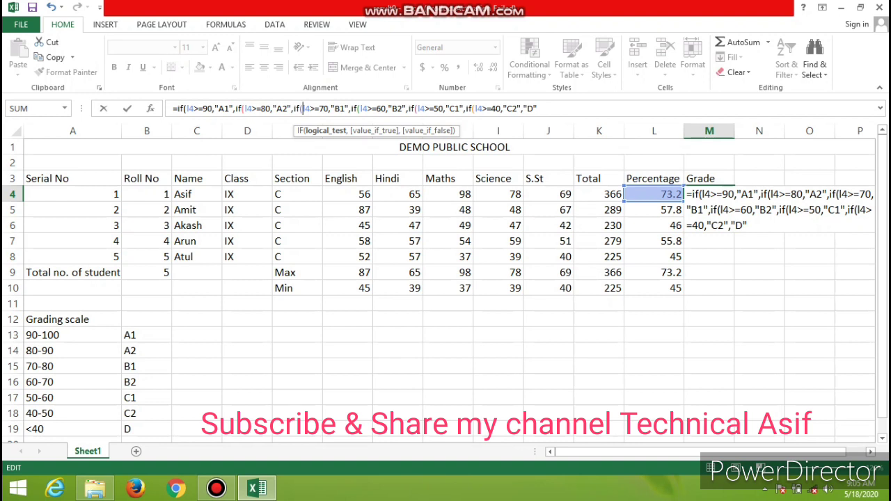
left_click(537, 108)
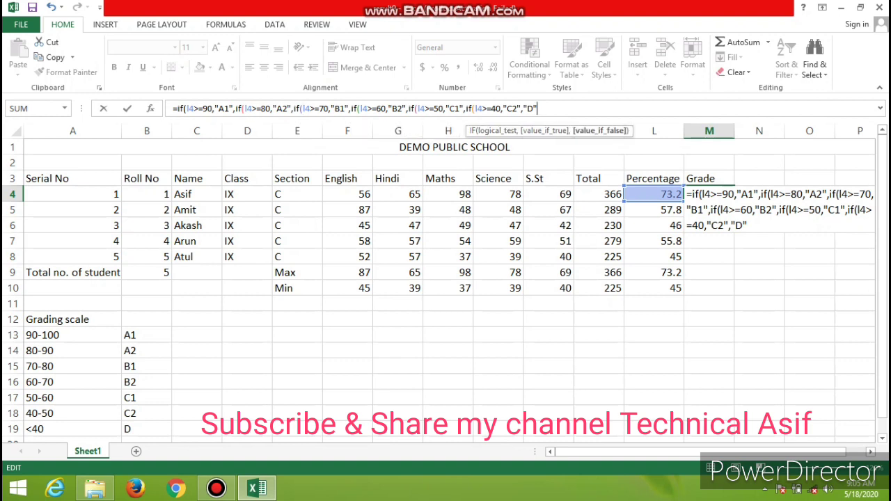
type(")")
type("))))")
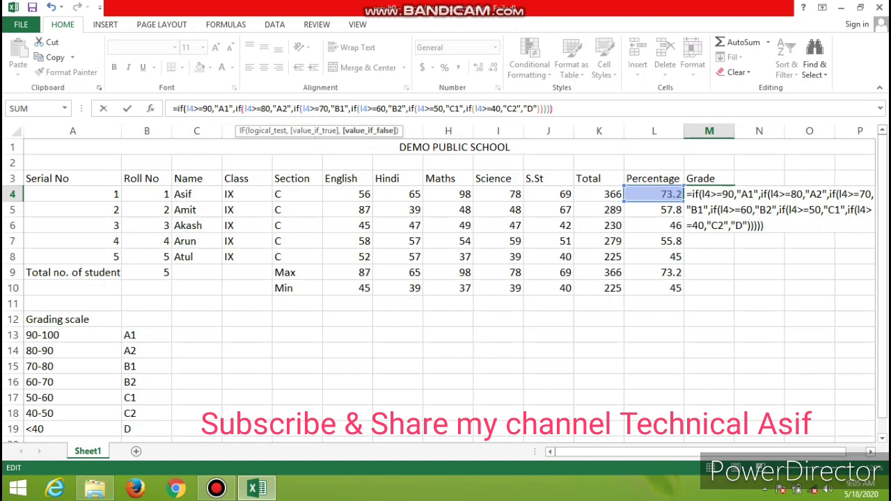
type(")")
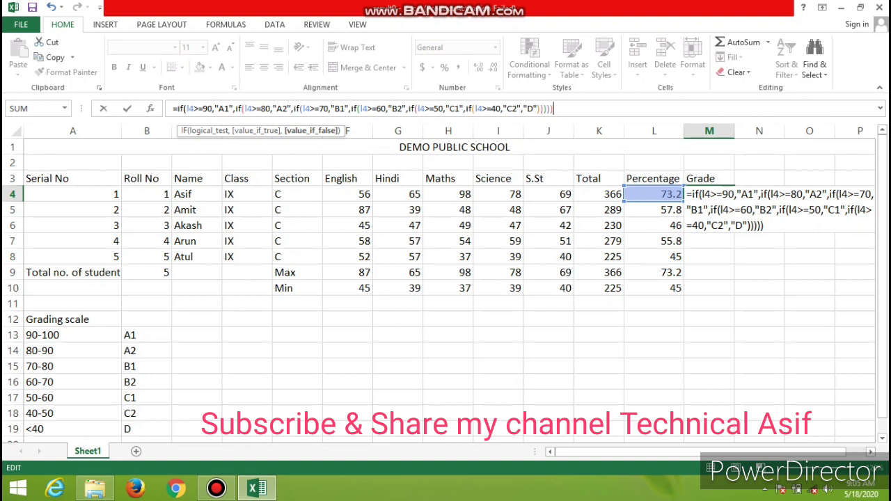
key("Return")
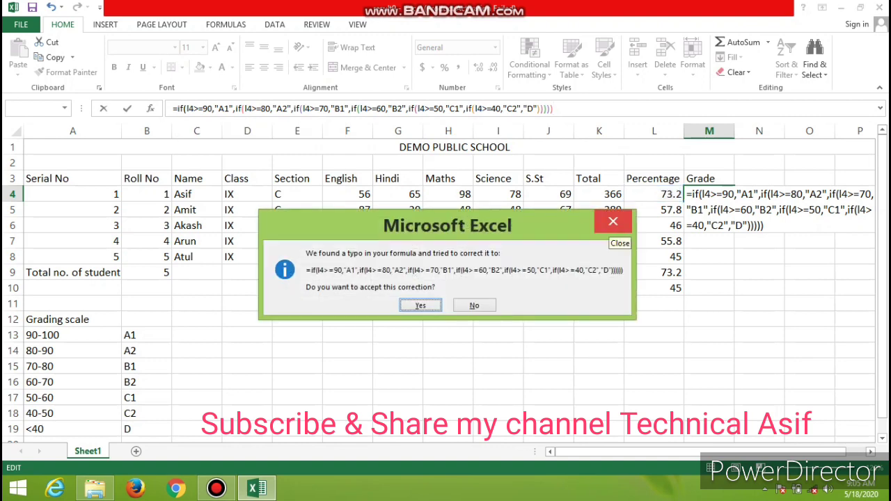
Step: Decline Excel's suggested correction and add the two missing brackets so M4 returns B1
left_click(613, 221)
key("Return")
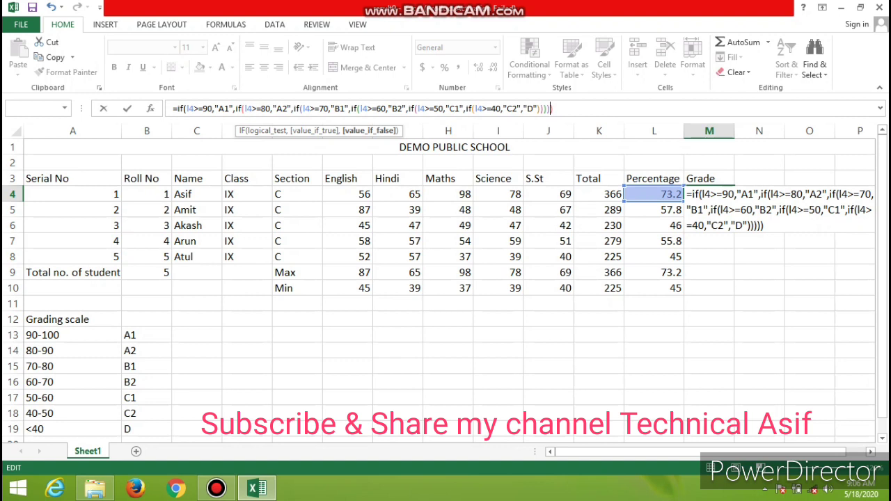
type(")")
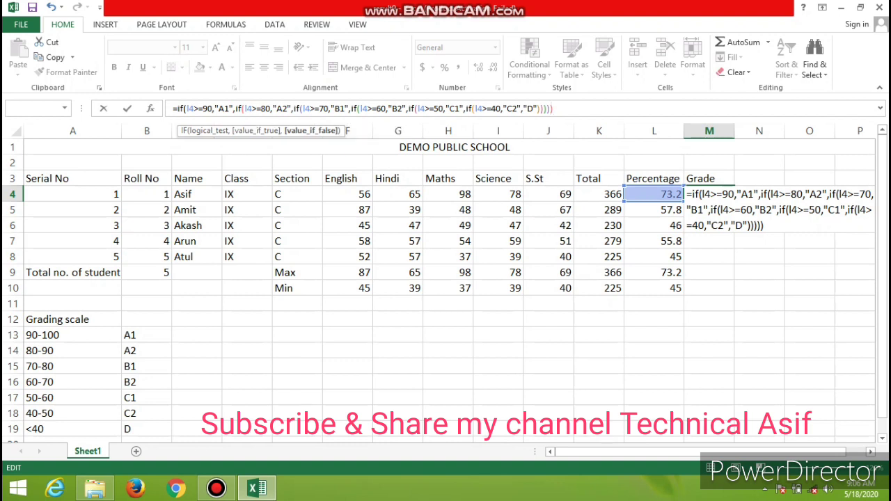
type(")")
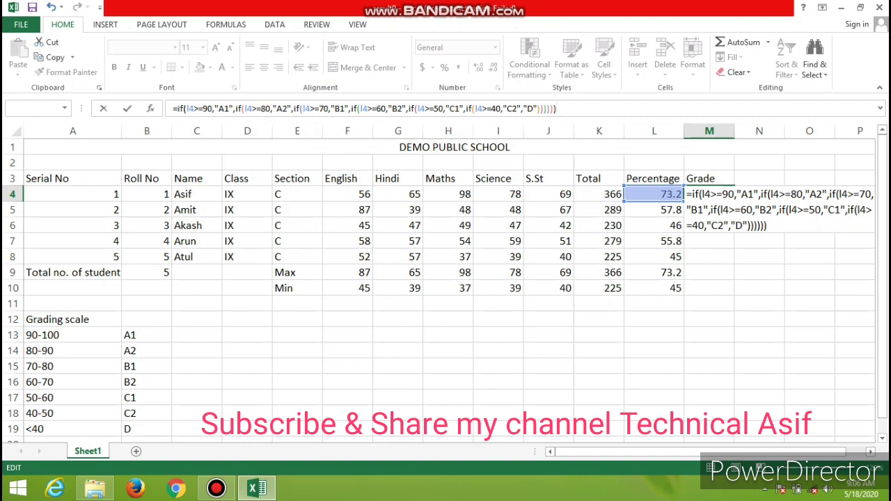
key("Return")
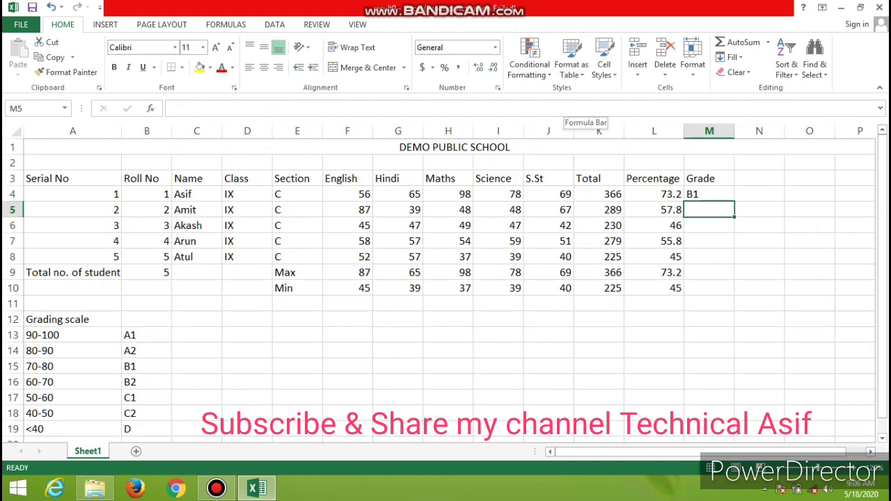
left_click(709, 195)
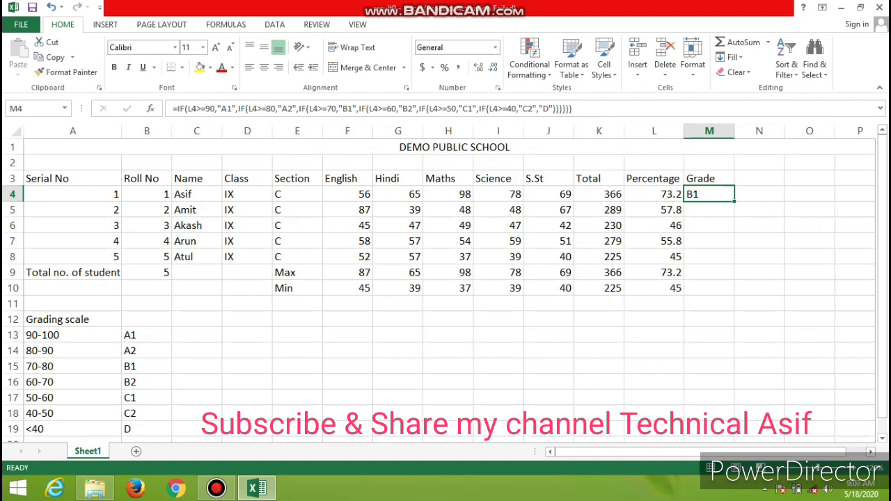
left_click(654, 194)
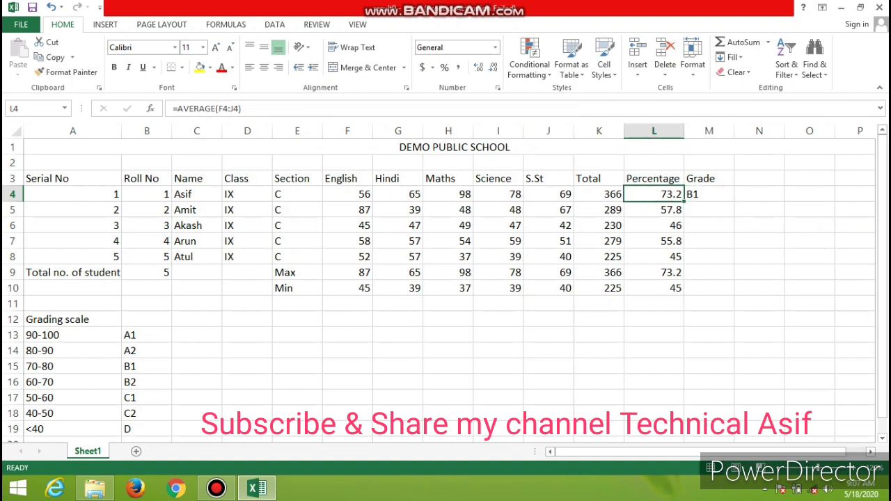
left_click(72, 366)
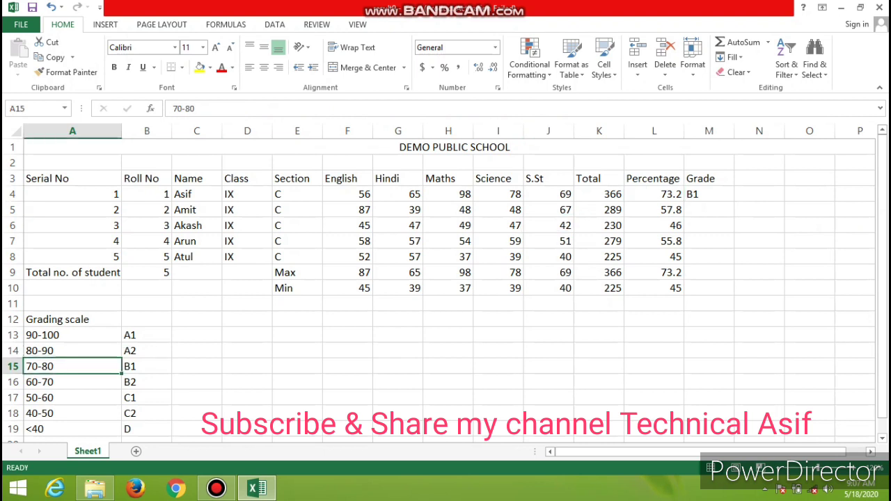
left_click(147, 367)
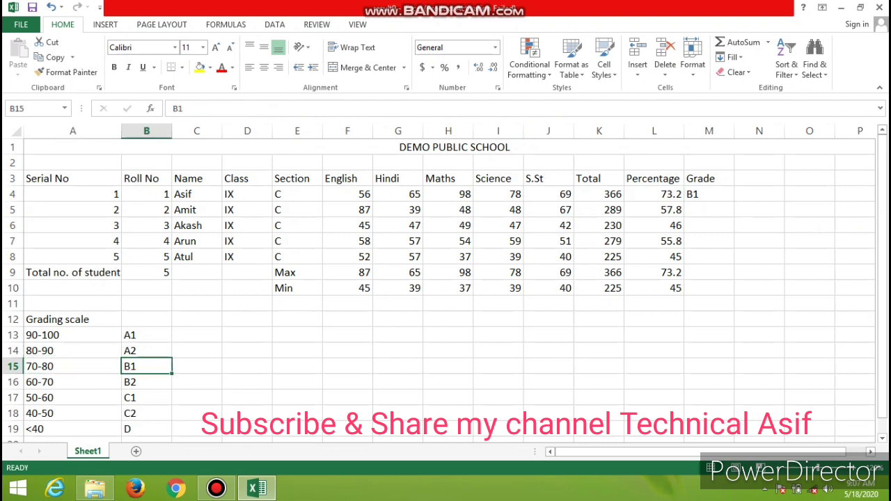
left_click(709, 194)
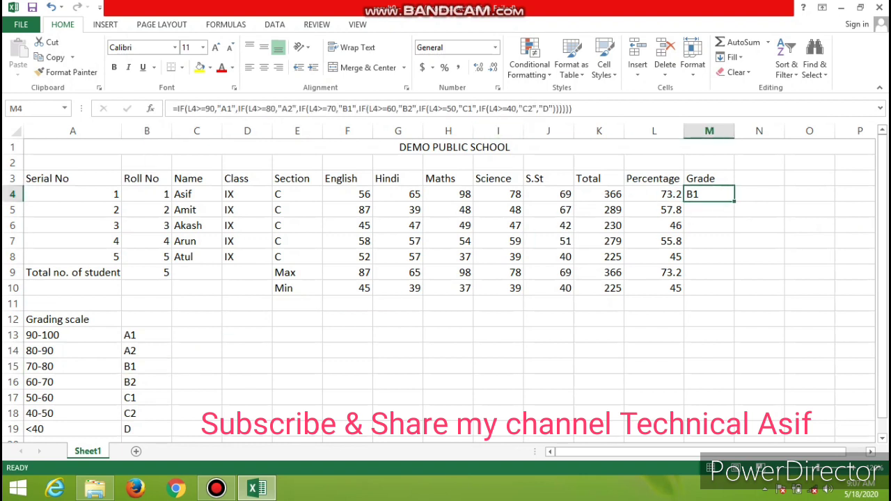
Step: Fill M4's grade formula down to M8, giving C1, C2, C1 and C2
left_click_drag(733, 201, 734, 275)
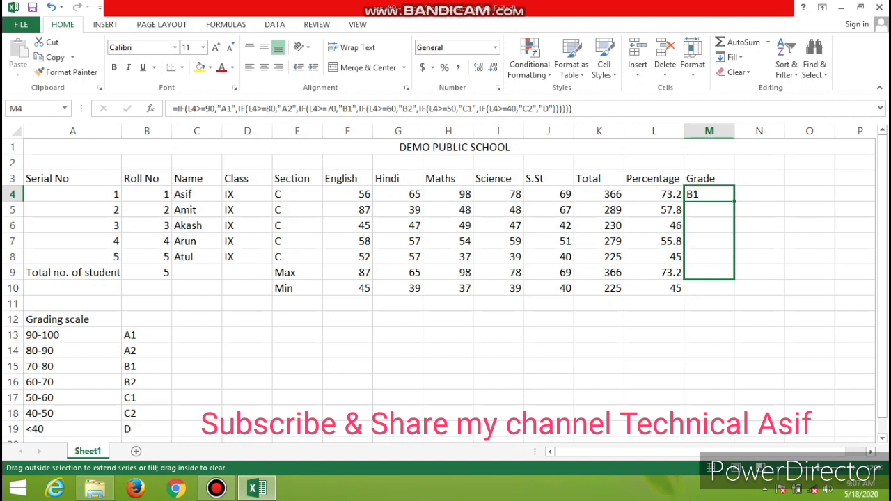
left_click_drag(733, 275, 734, 261)
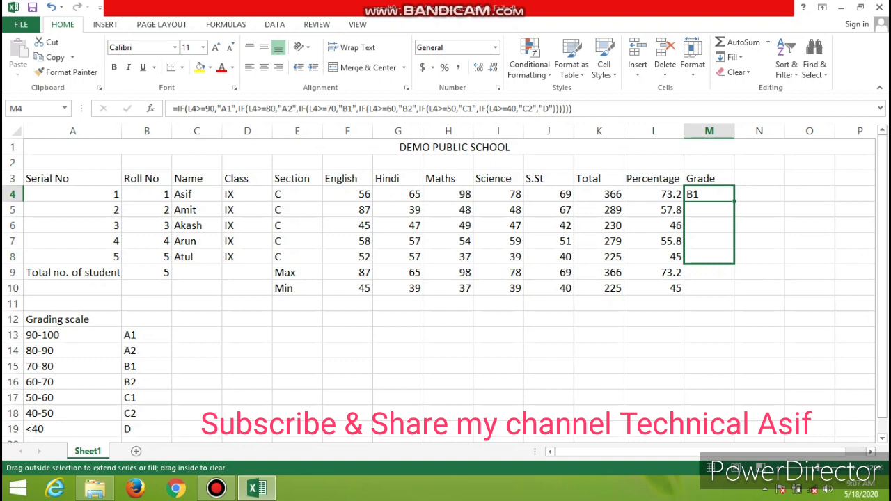
left_click_drag(734, 262, 733, 263)
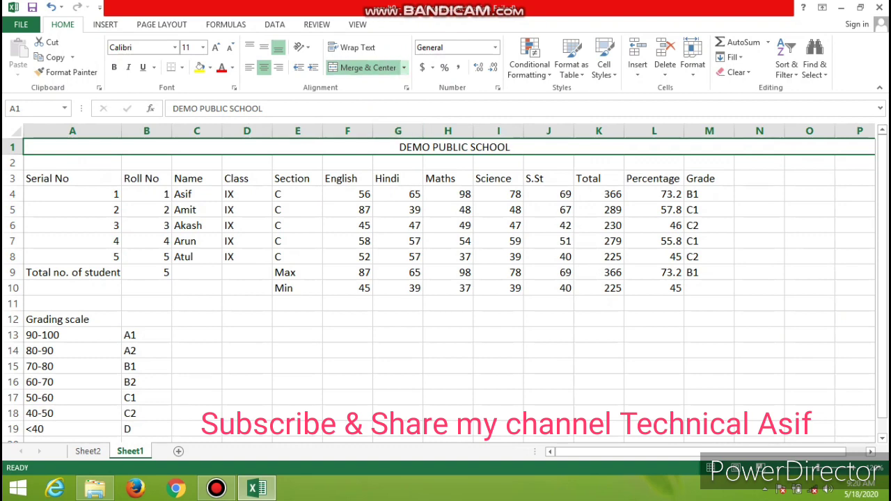
Step: Unmerge the DEMO PUBLIC SCHOOL title, merge and centre it across A1:M1, and enlarge it
left_click(404, 67)
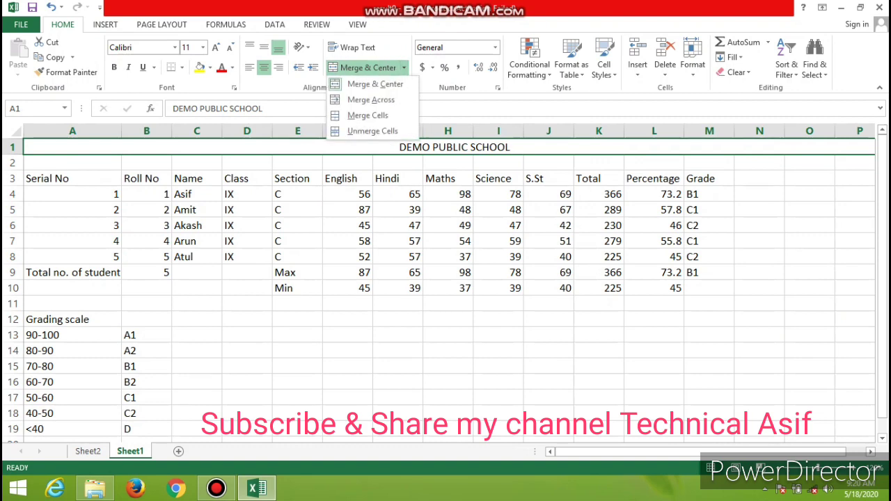
left_click(372, 131)
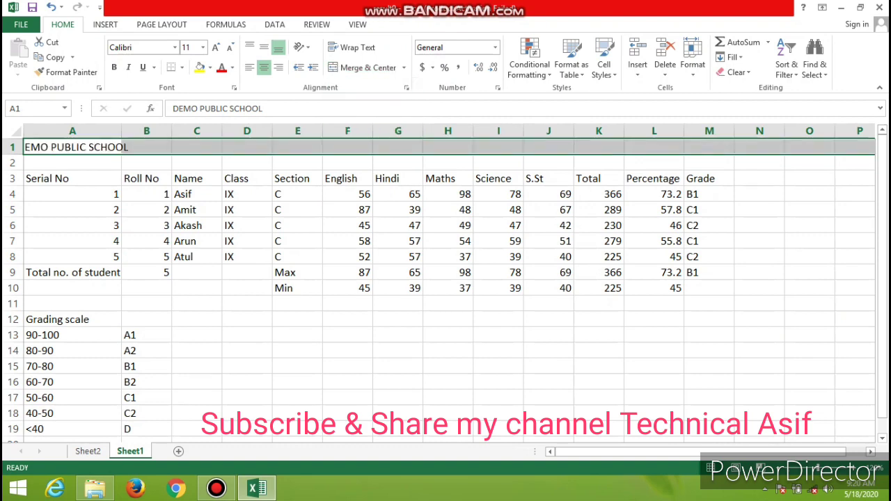
left_click(548, 178)
left_click_drag(72, 147, 709, 146)
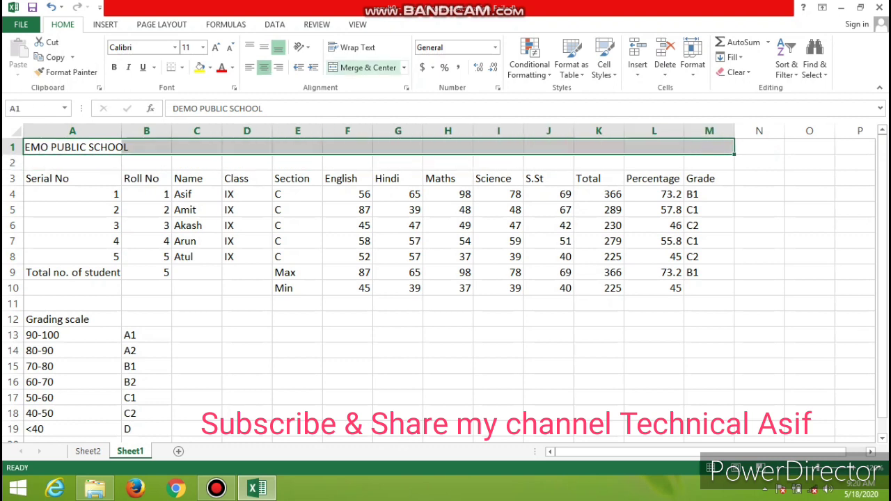
left_click(362, 68)
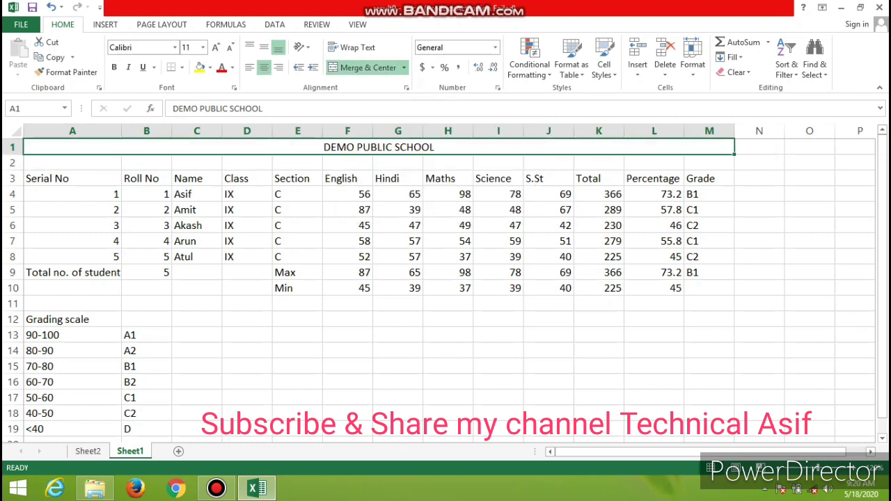
left_click(216, 46)
Step: Make the DEMO PUBLIC SCHOOL title 14-point, bold and Algerian
left_click(216, 47)
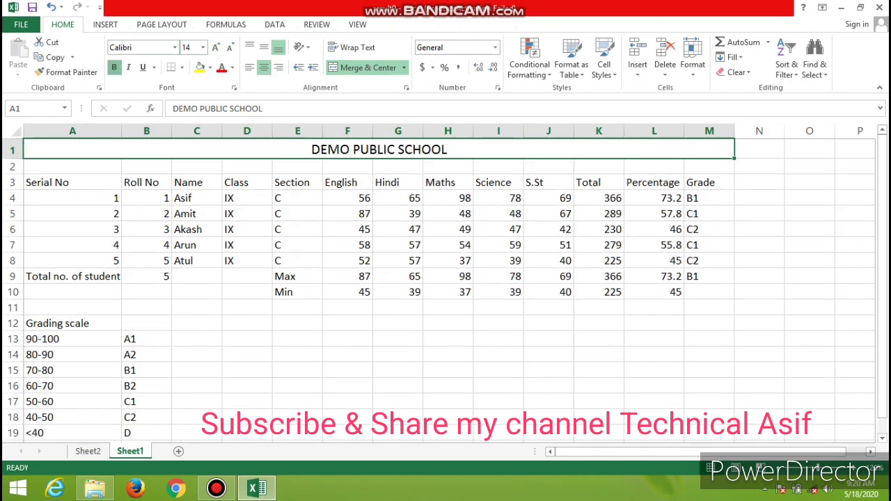
left_click(114, 67)
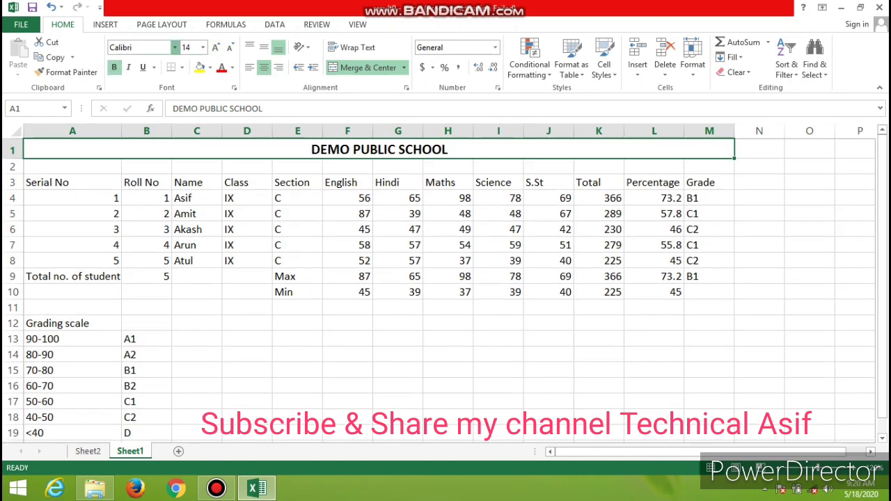
left_click(175, 46)
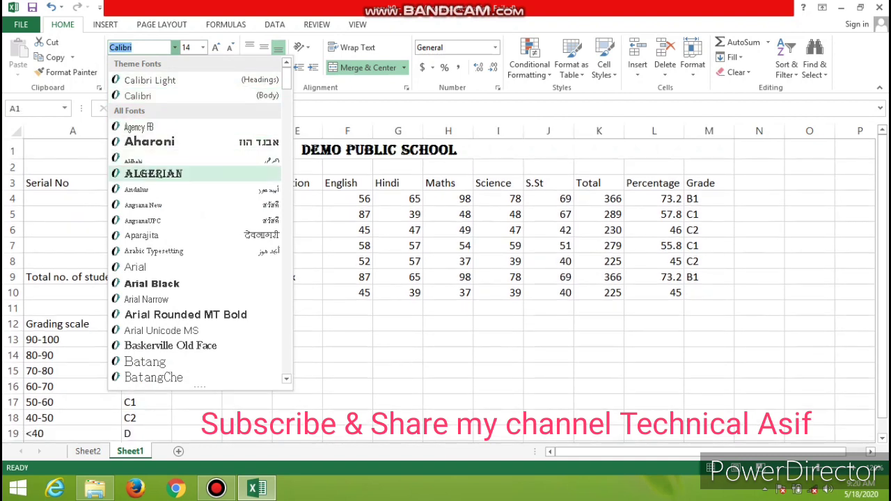
left_click(153, 174)
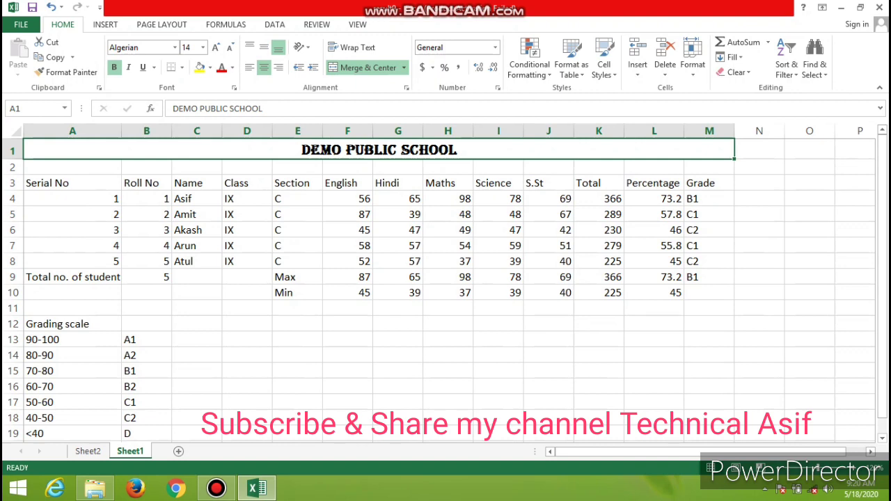
left_click(73, 183)
Step: Bold header row 3 and set the marks table A3:M10 in Times New Roman
left_click(12, 183)
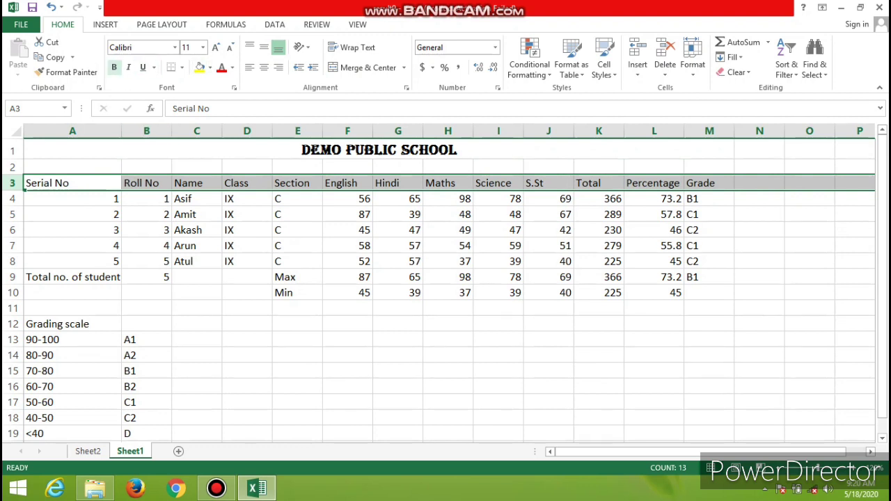
left_click(114, 68)
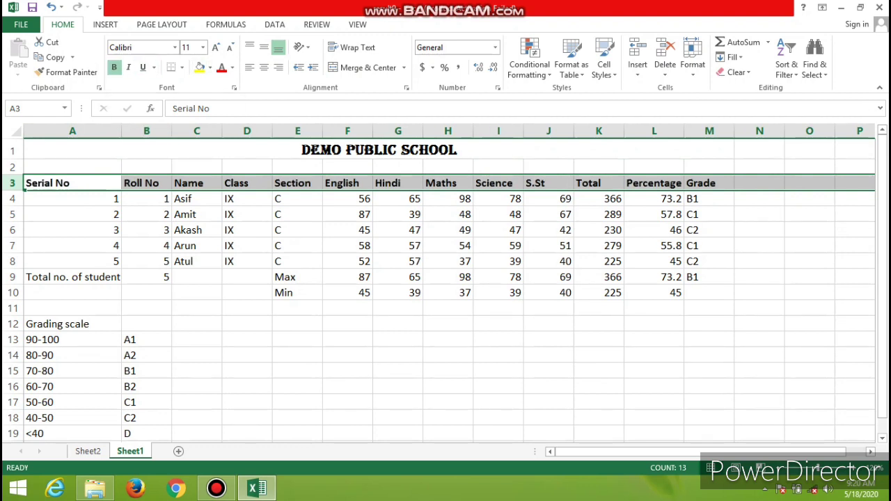
left_click_drag(47, 183, 710, 293)
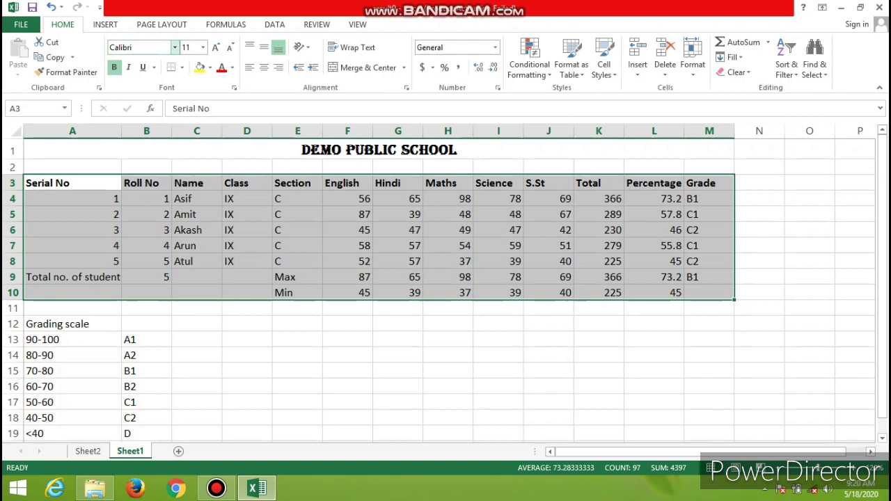
left_click(174, 47)
type("T")
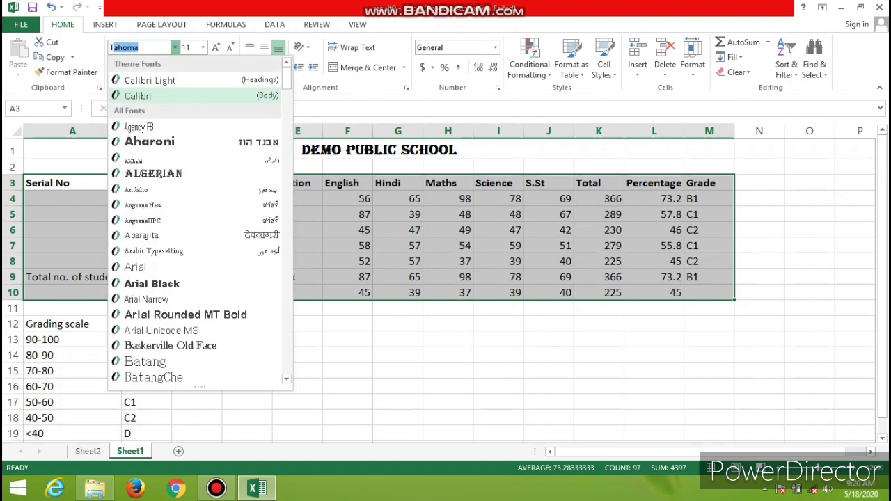
type("imes New Roman")
key("Return")
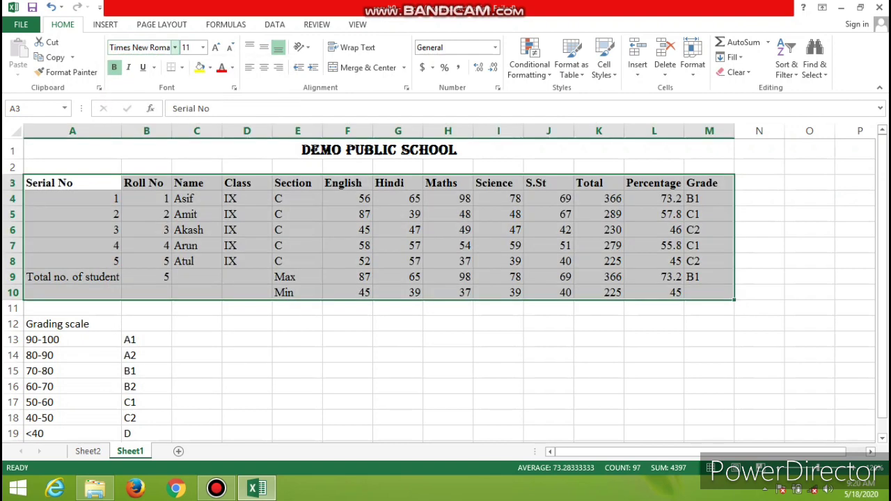
left_click(247, 276)
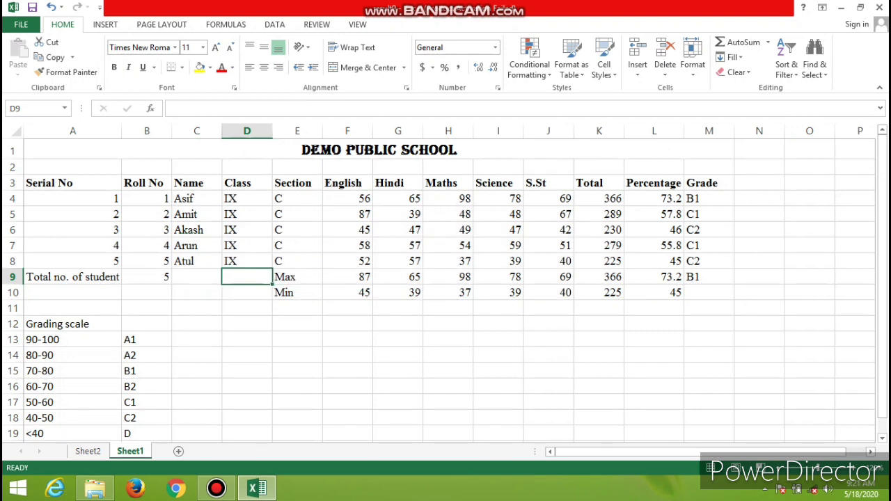
mouse_move(48, 183)
left_mouse_down()
mouse_move(710, 198)
mouse_move(710, 183)
left_mouse_up()
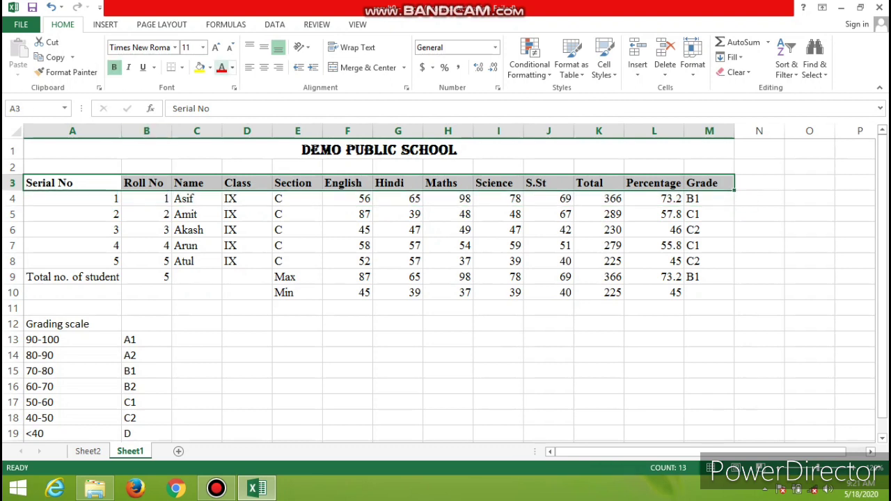
Step: Fill the header row with Orange, Accent 2 and rows A4:M10 with Gold, Accent 4, Lighter 40%
left_click(209, 68)
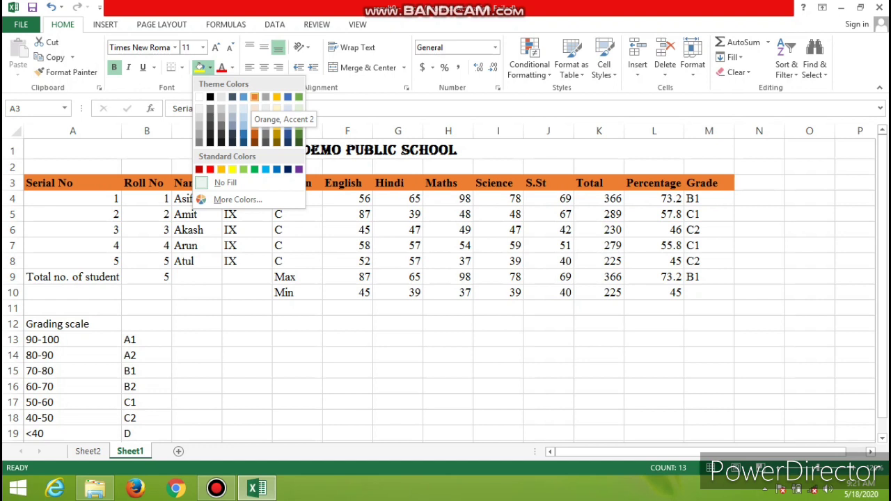
left_click(254, 97)
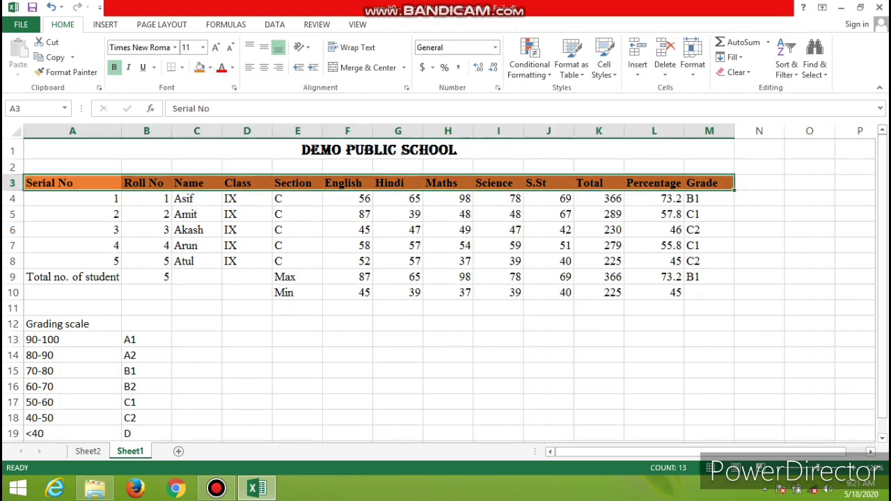
mouse_move(73, 199)
left_mouse_down()
mouse_move(600, 293)
mouse_move(731, 295)
left_mouse_up()
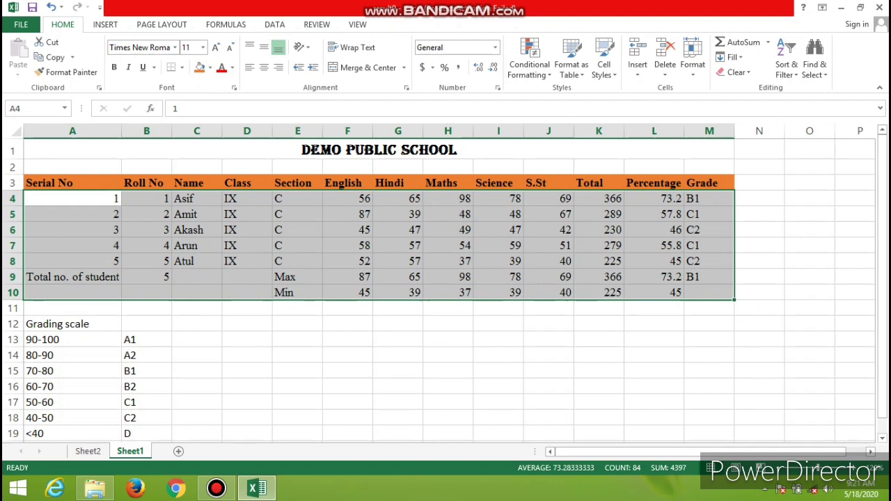
left_click(210, 68)
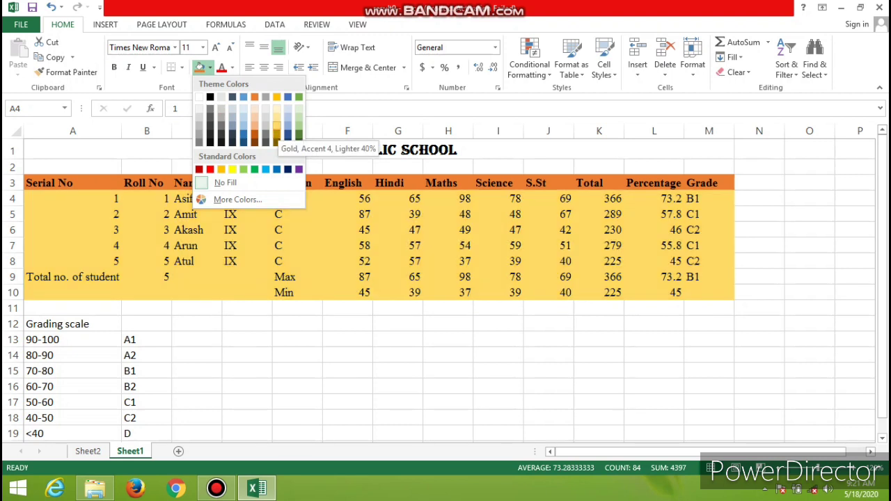
left_click(276, 124)
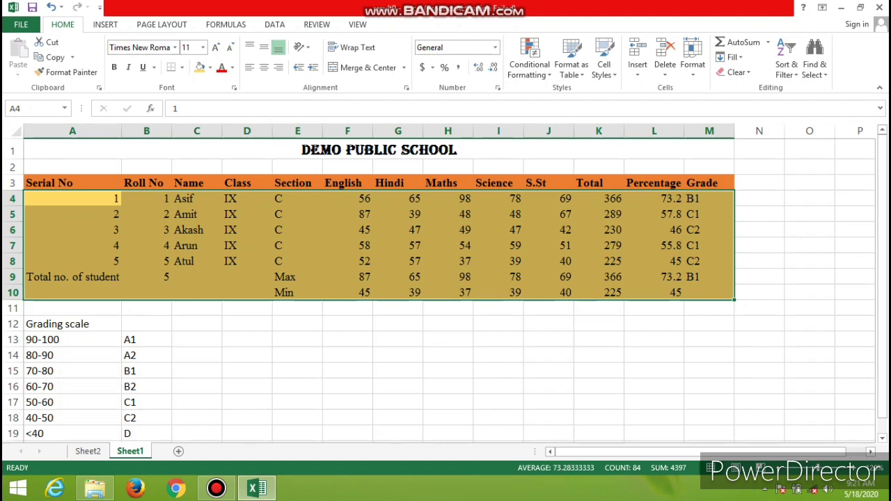
left_click(181, 67)
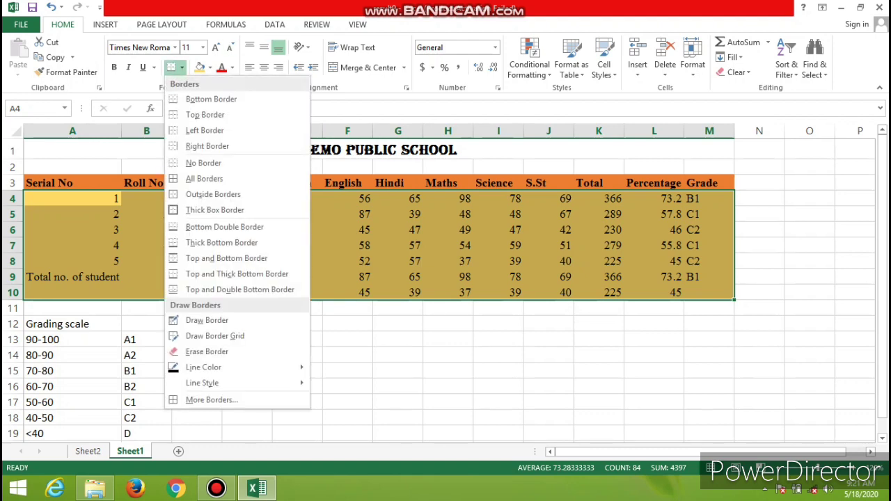
Step: Apply All Borders to the marks table and a Thick Box Border around header row A3:M3
left_click(204, 179)
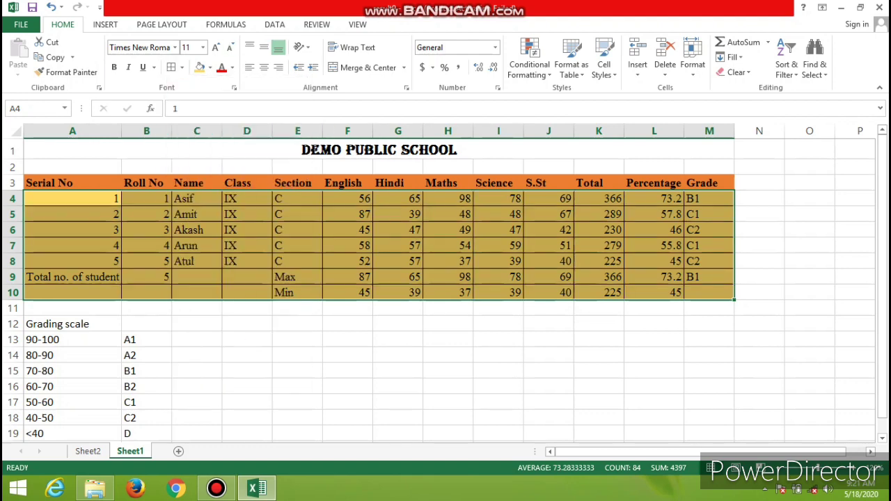
left_click(298, 261)
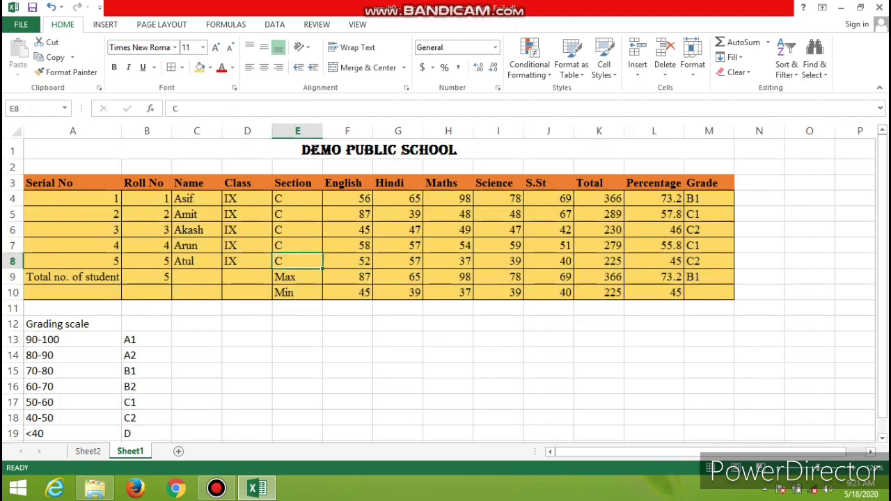
left_click_drag(49, 183, 730, 186)
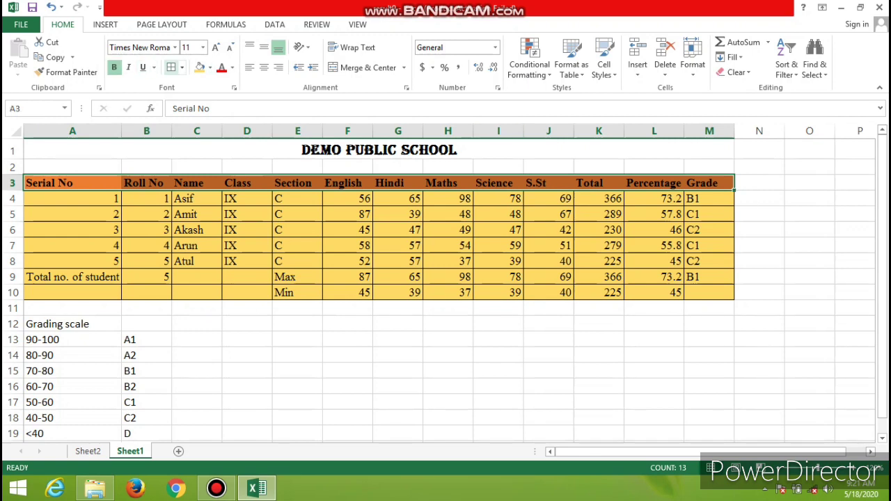
left_click(182, 67)
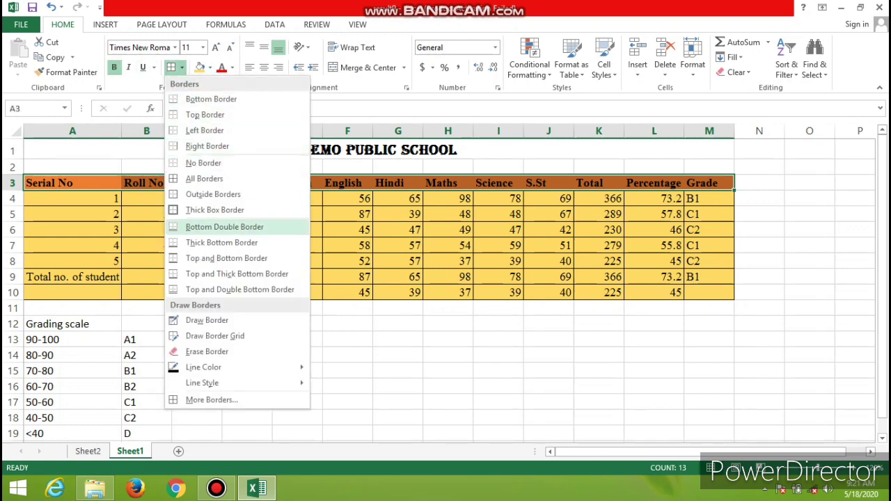
left_click(215, 209)
left_click(208, 216)
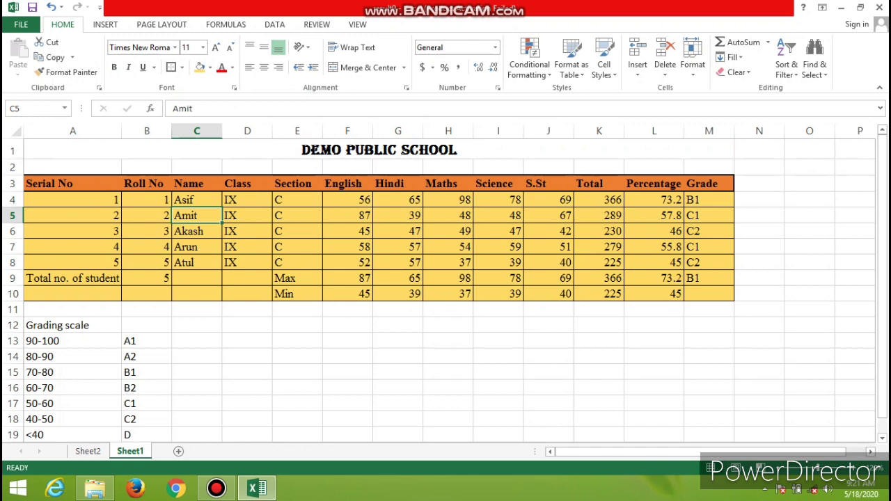
Step: Give grade cells M4:M10 a light orange fill with bold red text
left_click_drag(708, 200, 708, 294)
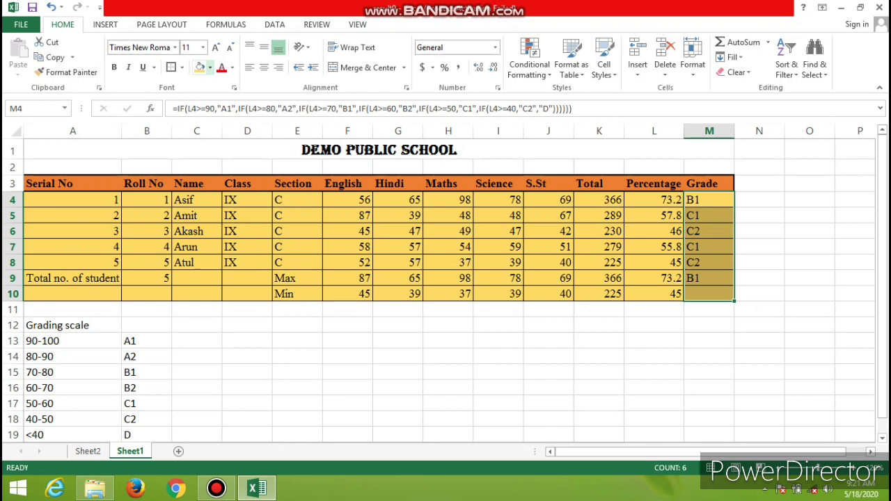
left_click(210, 67)
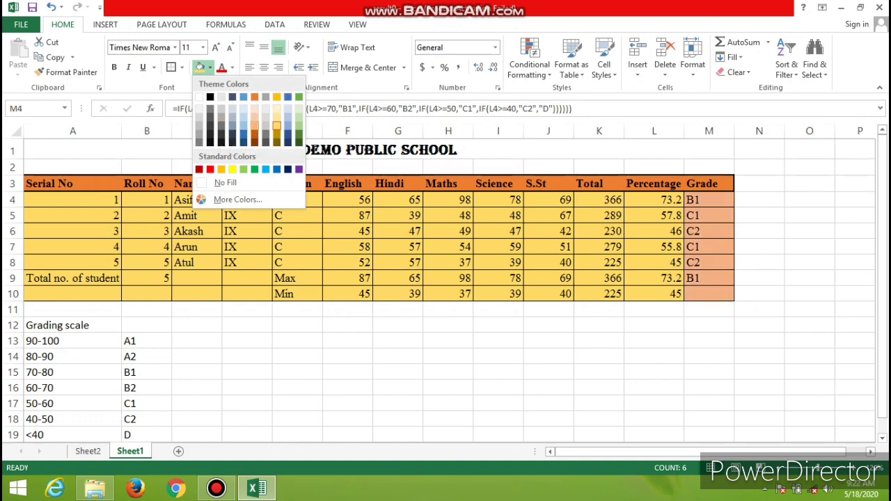
left_click(255, 125)
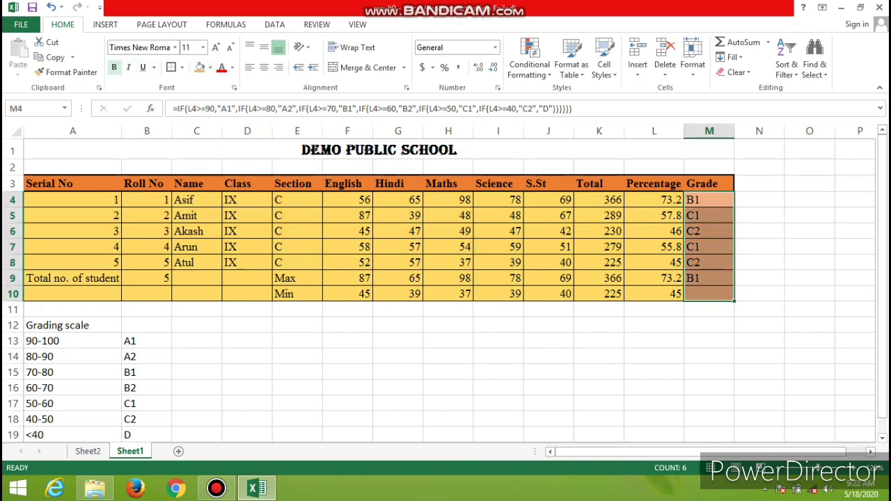
left_click(114, 68)
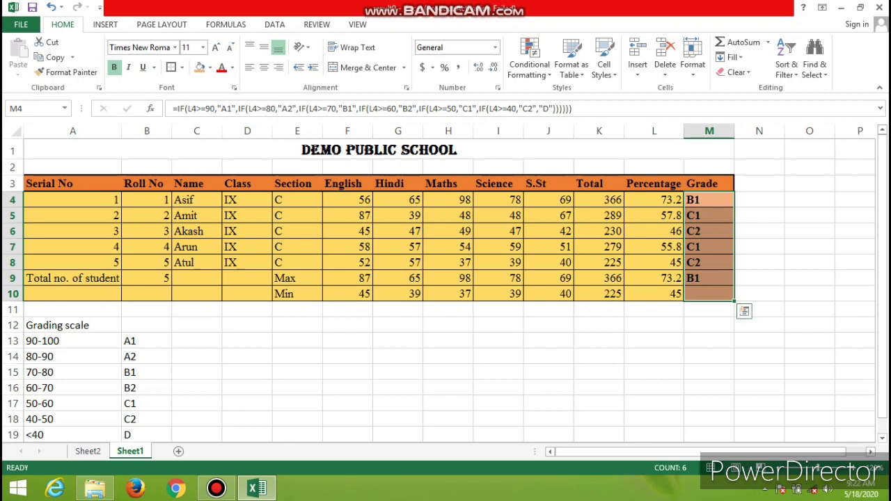
left_click(232, 68)
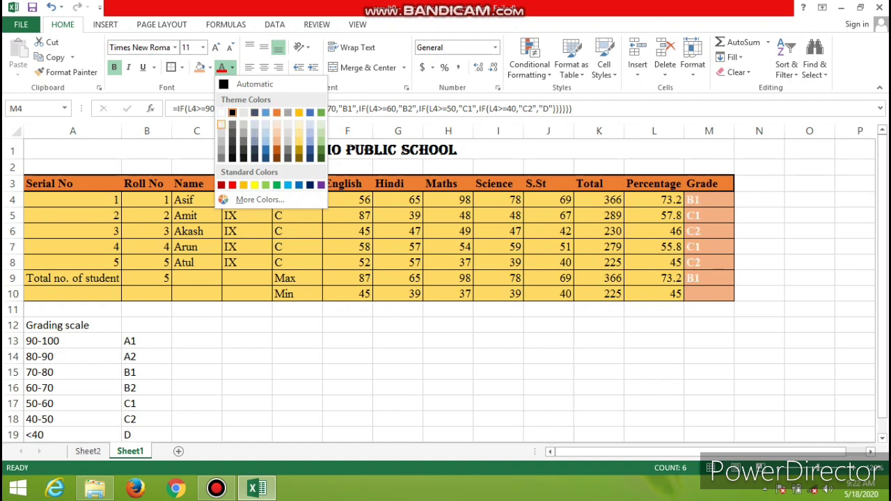
left_click(232, 184)
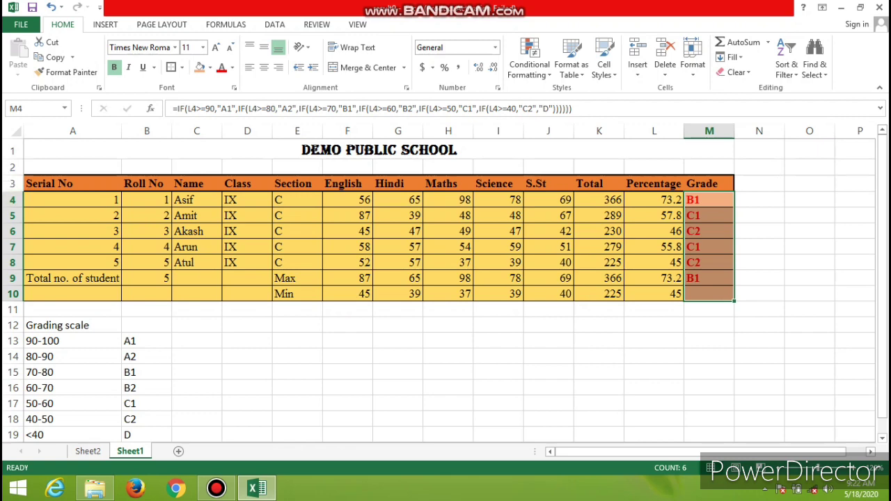
left_click_drag(49, 183, 709, 294)
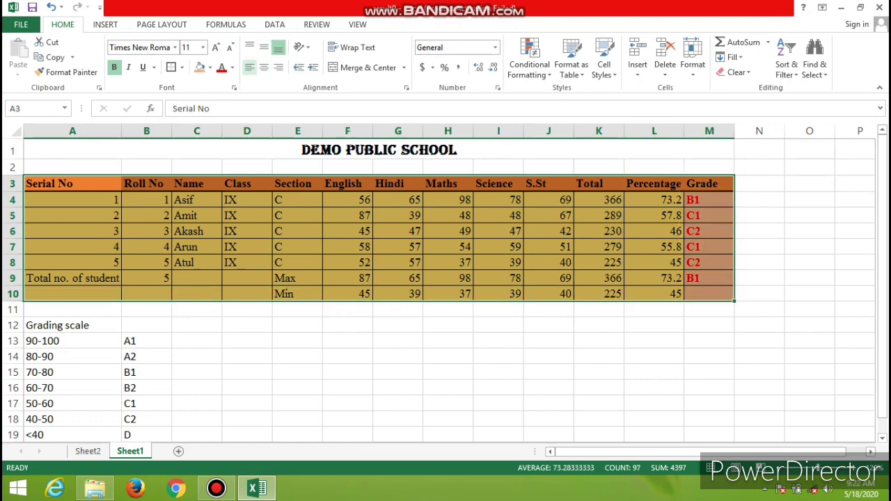
Step: Centre-align every entry in the marks table A3:M10
left_click(263, 67)
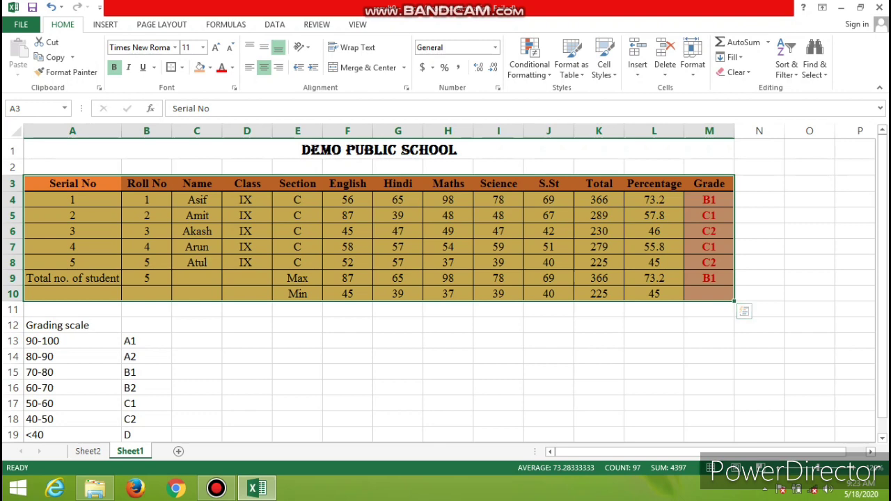
left_click(599, 310)
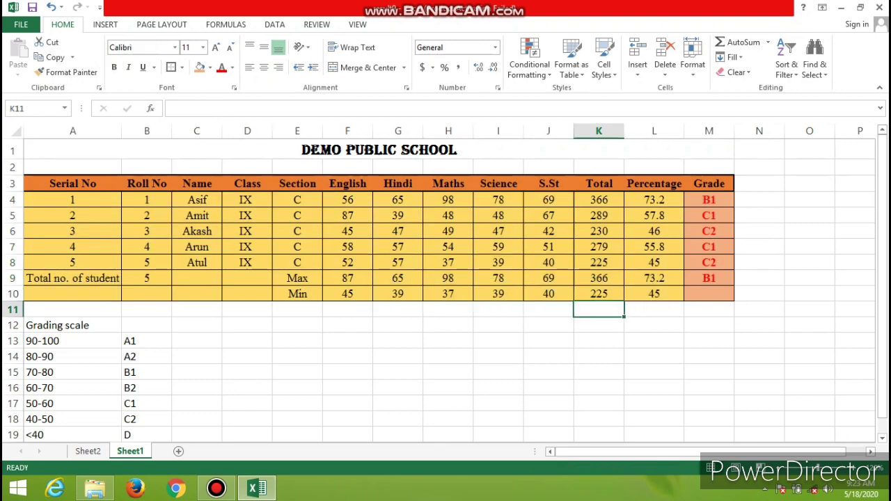